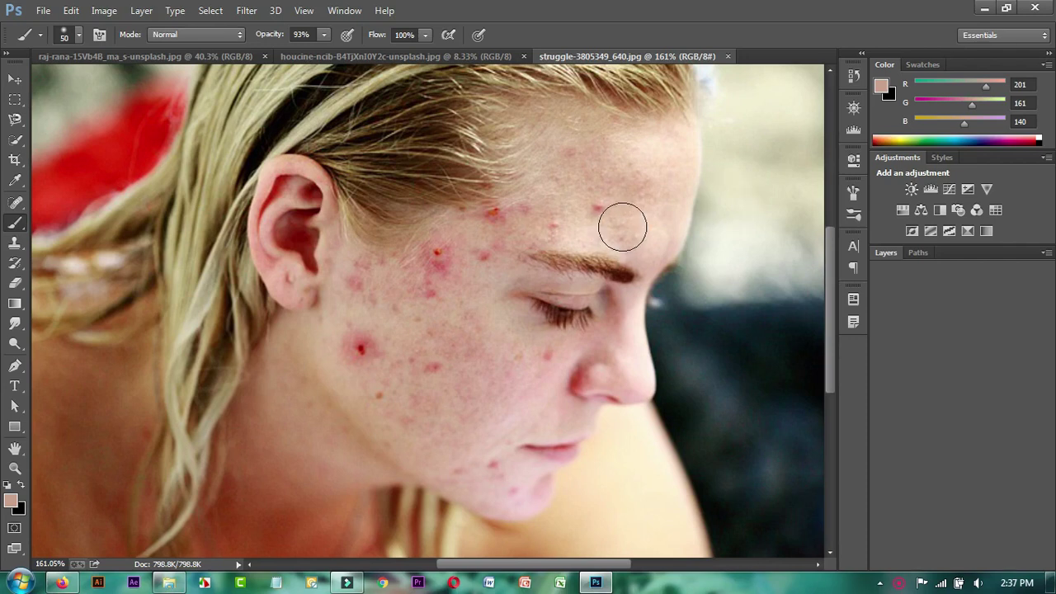
Step: Smooth a faint forehead spot, then zoom through the dark-haired freckled and acne portraits
drag(623, 227, 624, 219)
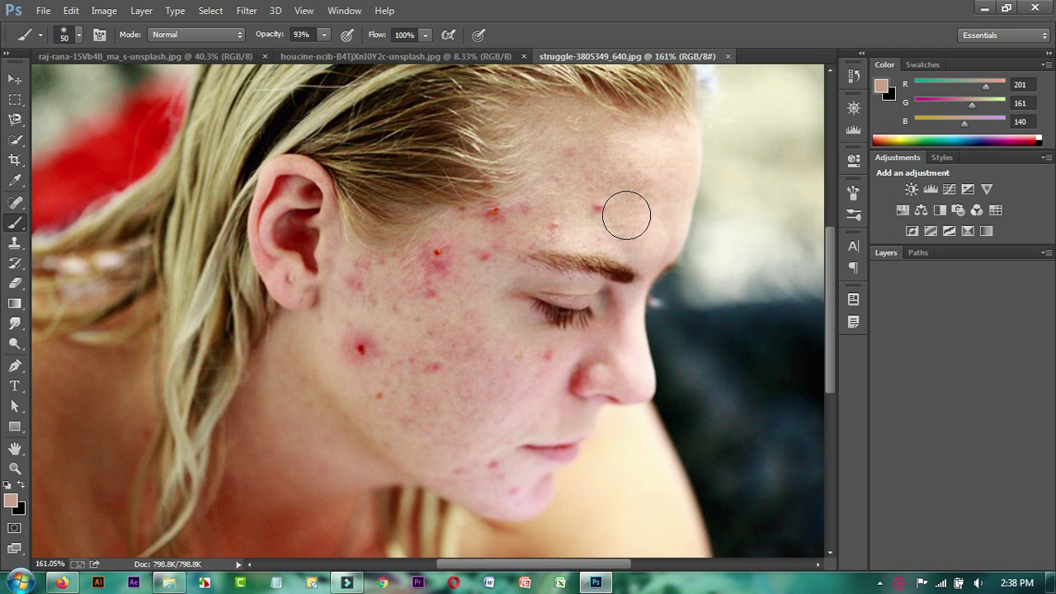
click(490, 59)
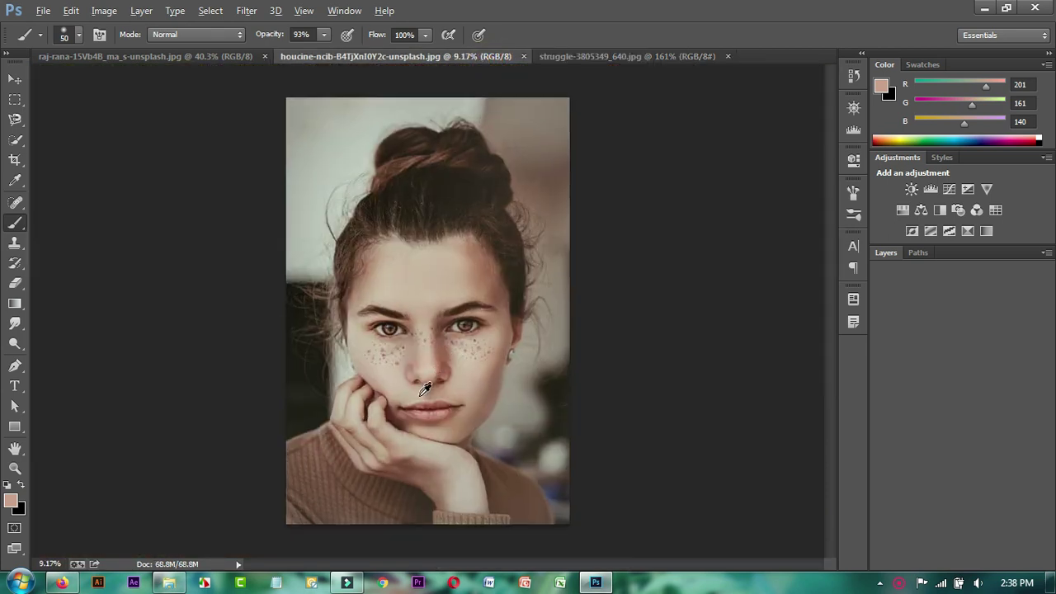
scroll(428, 374, up, 3)
scroll(429, 374, up, 2)
scroll(425, 374, up, 2)
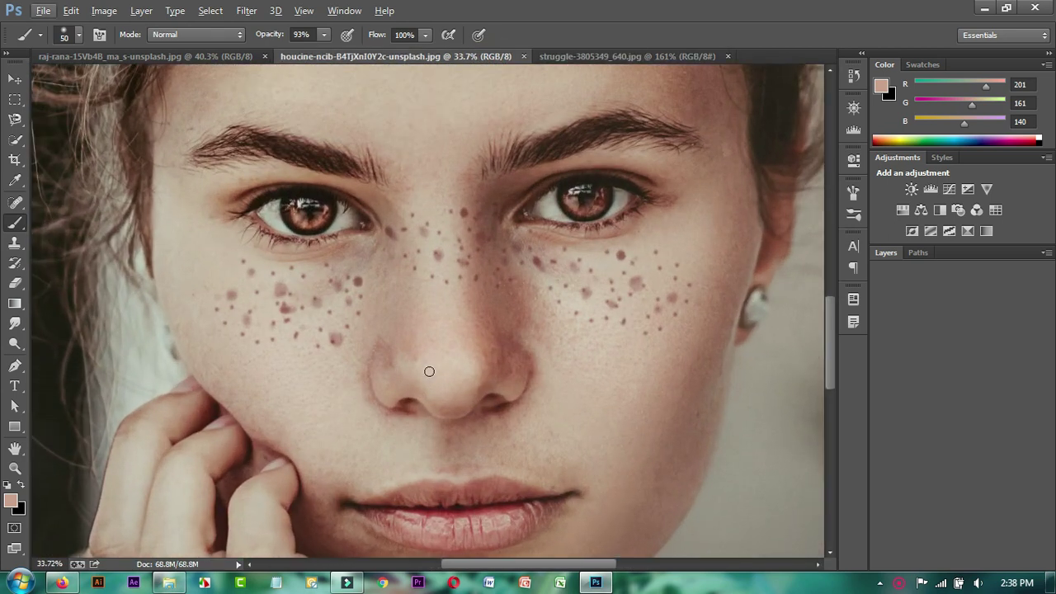
click(619, 56)
scroll(433, 280, up, 1)
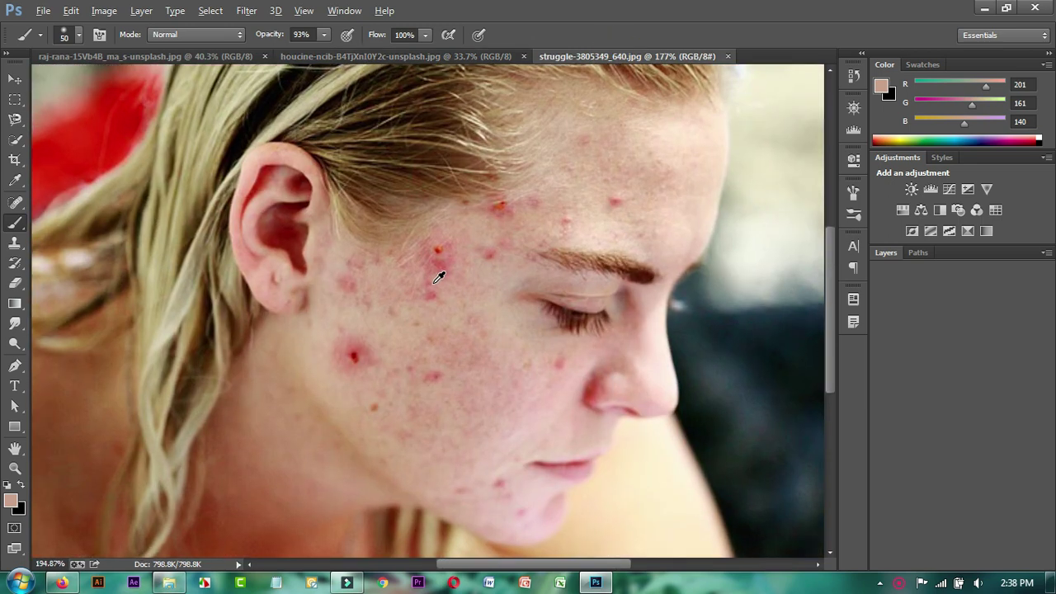
scroll(462, 271, up, 2)
scroll(520, 240, down, 2)
scroll(520, 241, down, 1)
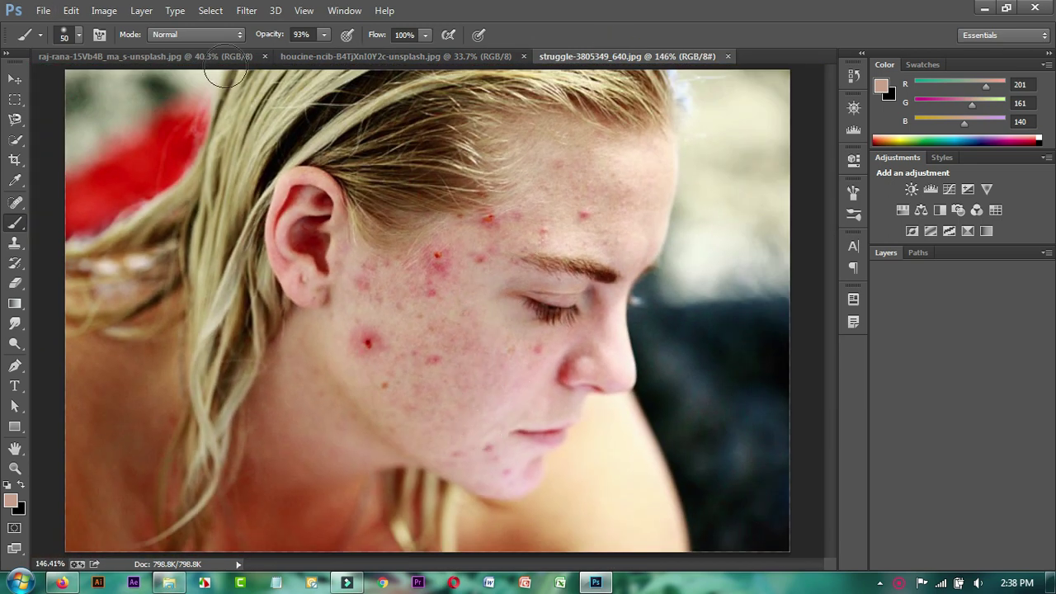
Step: Revisit the dark-haired portrait, then settle on the zoomed freckled redhead (raj-rana) photo
click(377, 58)
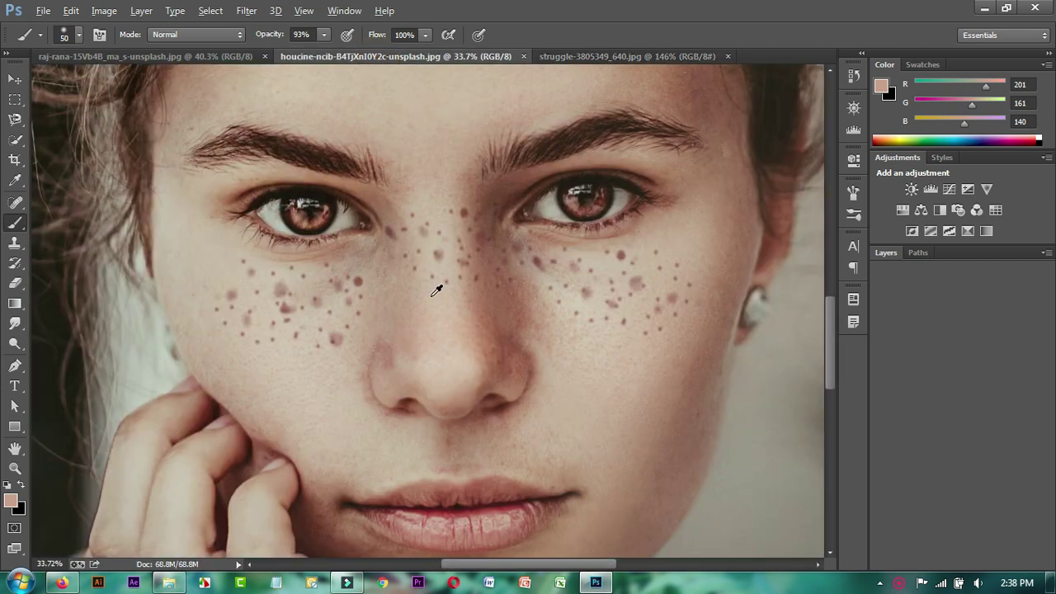
scroll(438, 284, up, 2)
scroll(493, 266, down, 1)
scroll(494, 270, down, 1)
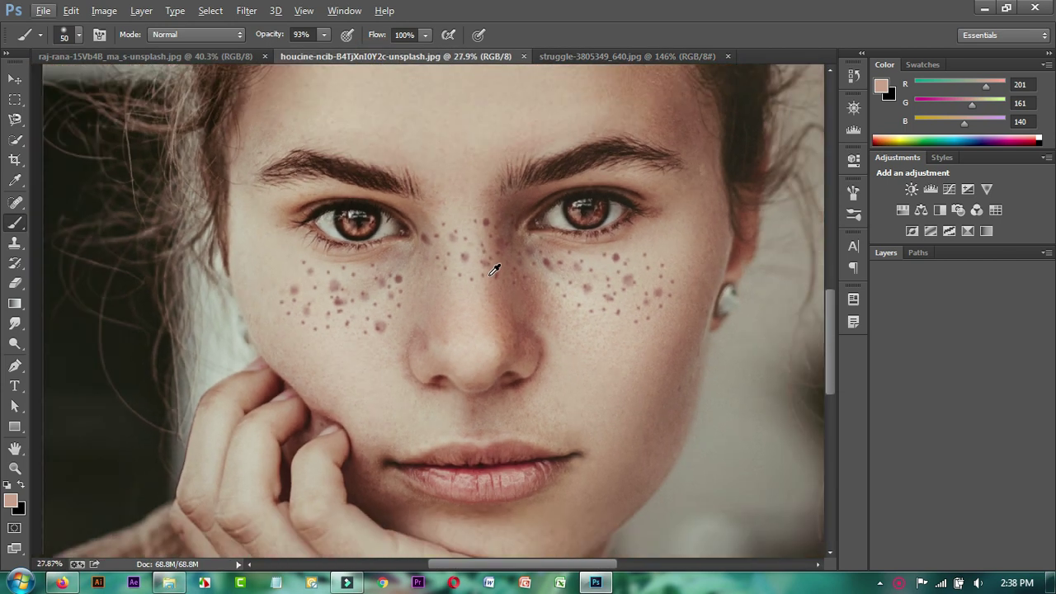
click(178, 56)
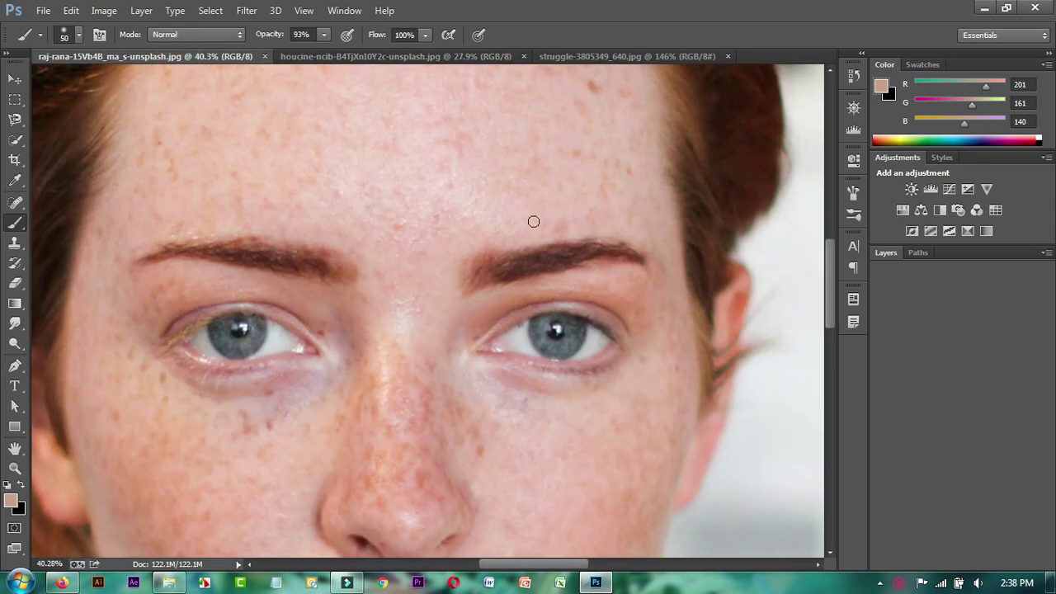
scroll(434, 299, down, 1)
scroll(437, 303, down, 3)
scroll(439, 307, down, 2)
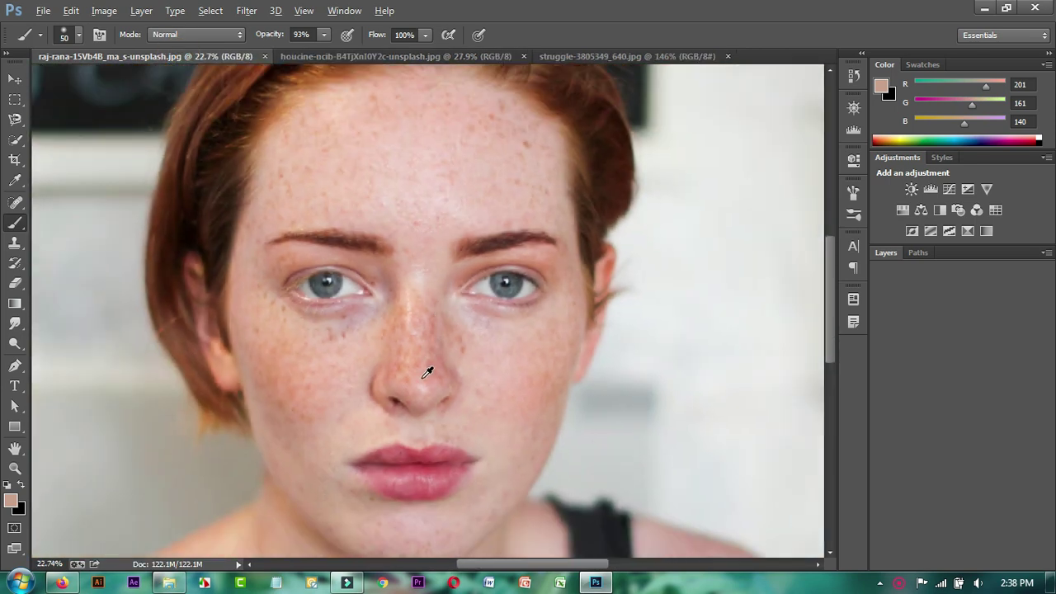
scroll(428, 373, up, 1)
scroll(424, 389, up, 1)
scroll(427, 379, up, 1)
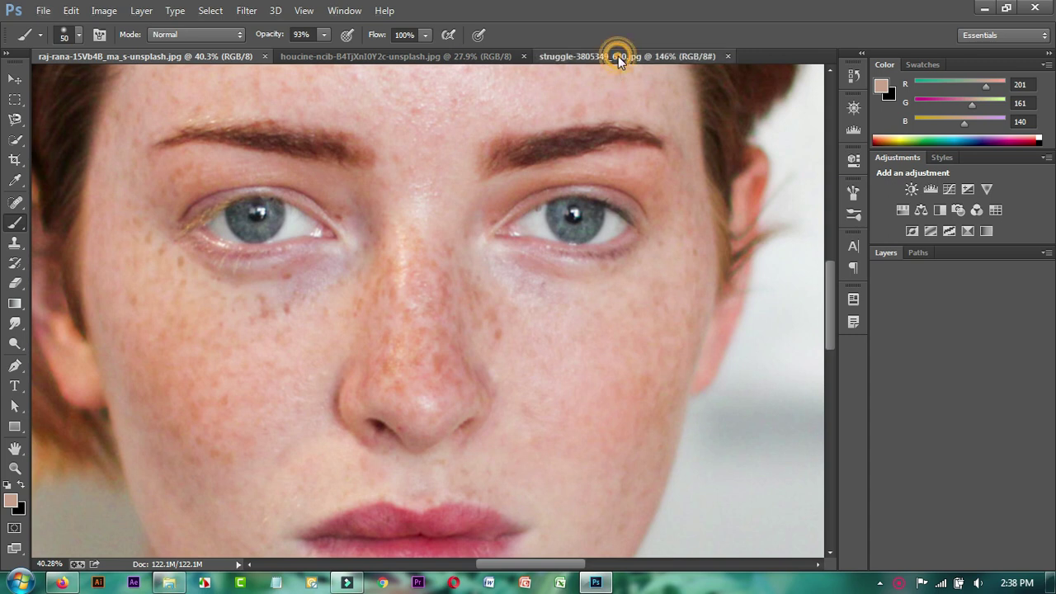
Step: On the struggle acne portrait, pick the Spot Healing Brush and duplicate Background as 'Background copy'
click(618, 56)
scroll(495, 303, up, 3)
scroll(495, 303, down, 2)
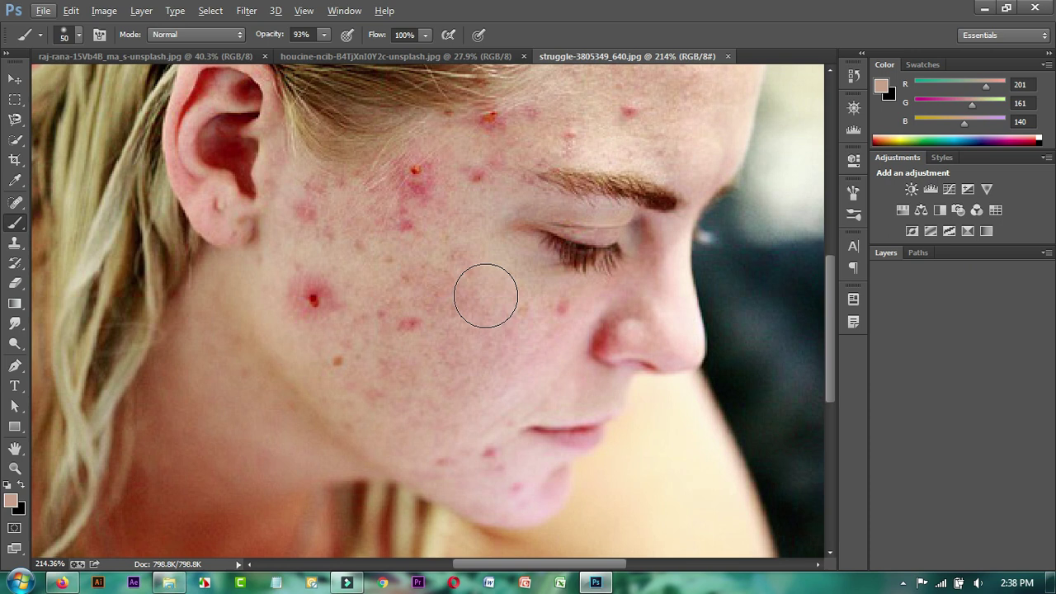
click(15, 202)
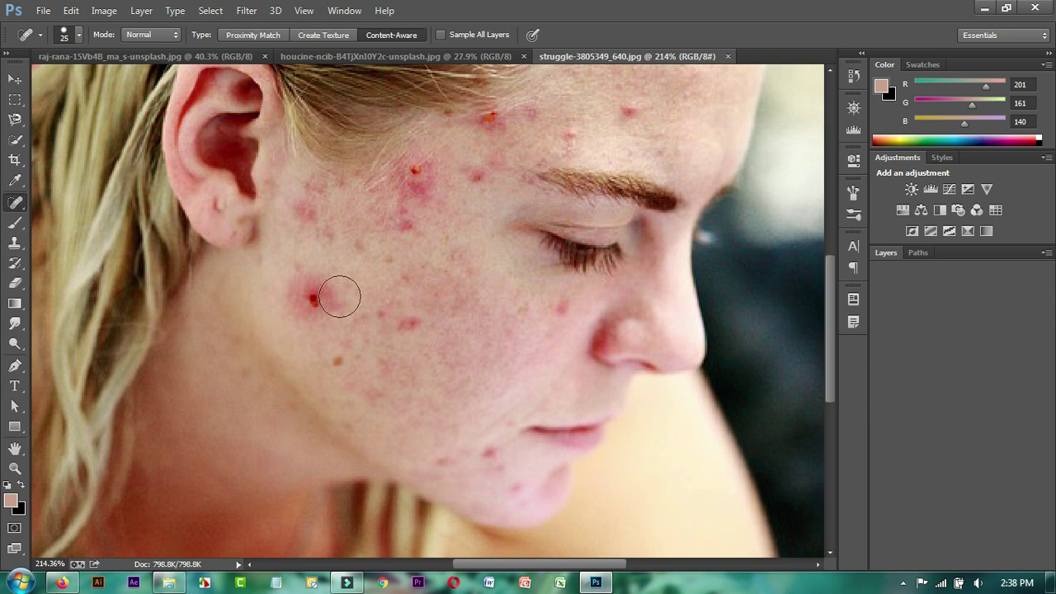
click(886, 253)
drag(985, 338, 1007, 563)
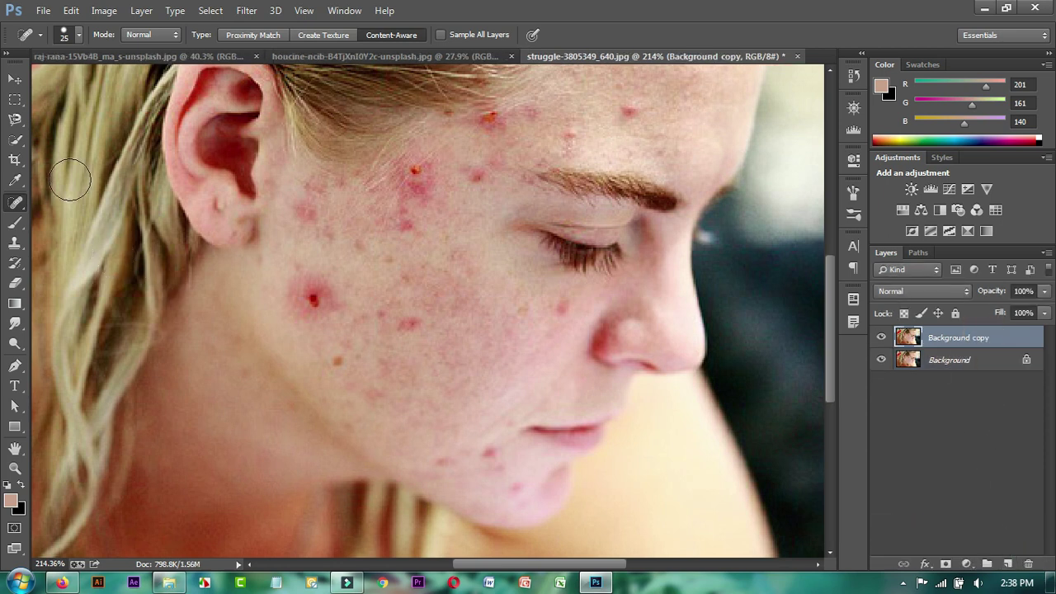
right_click(16, 205)
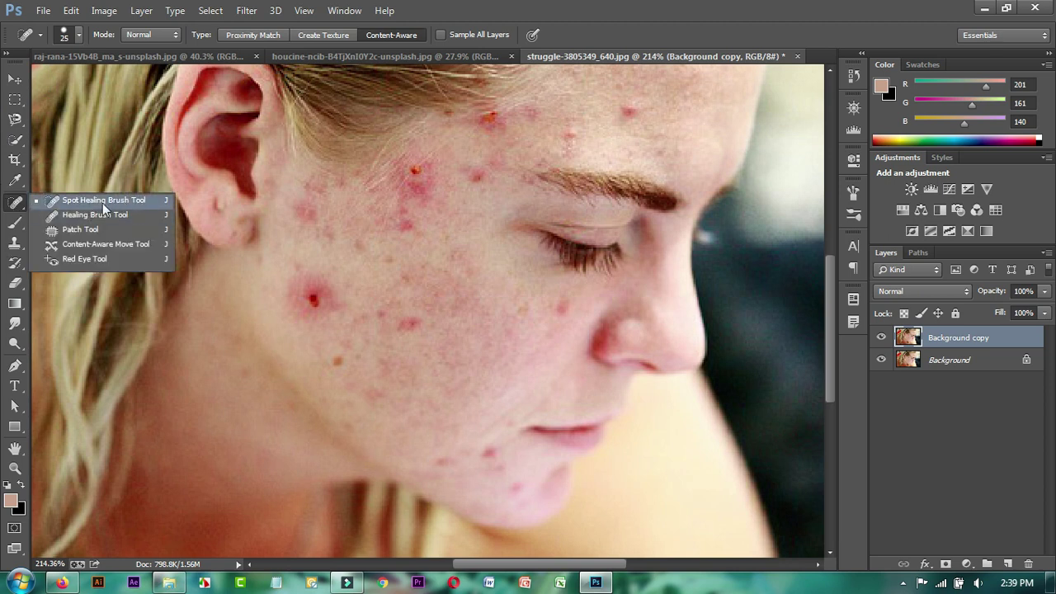
Step: Set the Spot Healing Brush to 25 px and heal the large cheek pimple
click(112, 202)
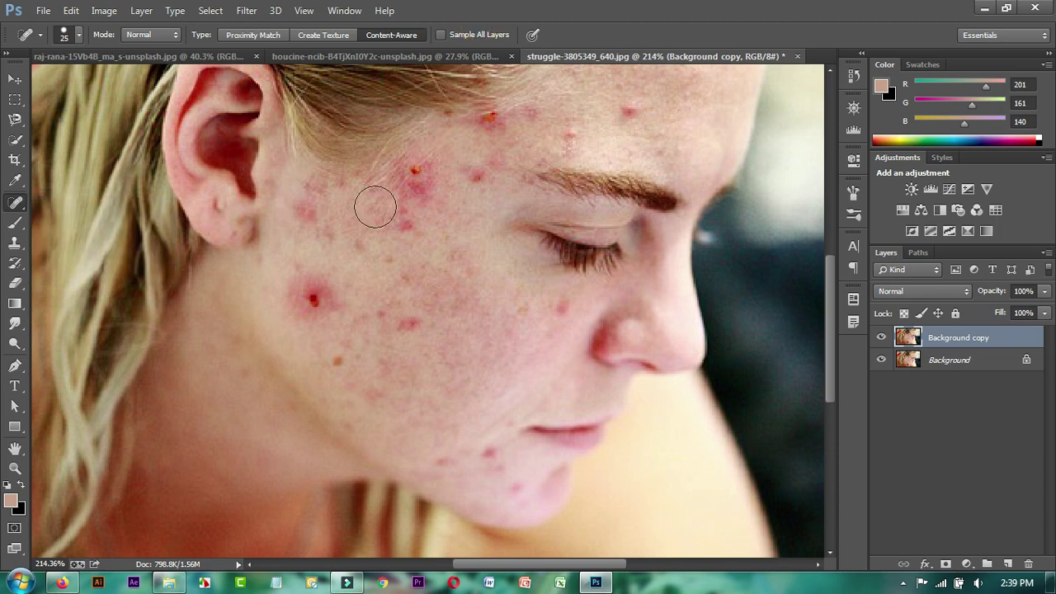
key(bracketleft)
key(bracketleft)
key(bracketleft)
right_click(357, 275)
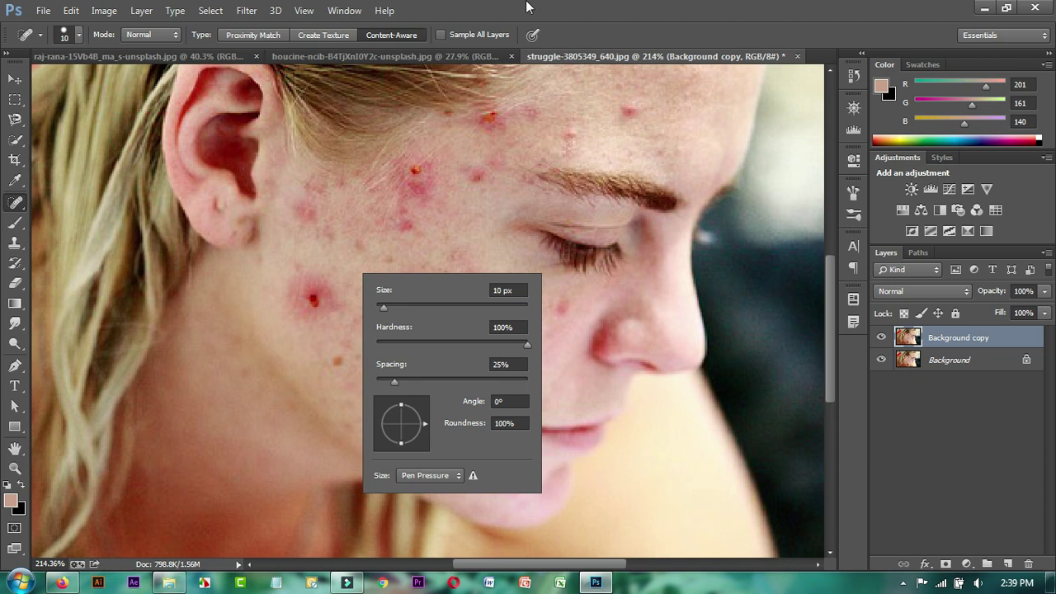
key(Escape)
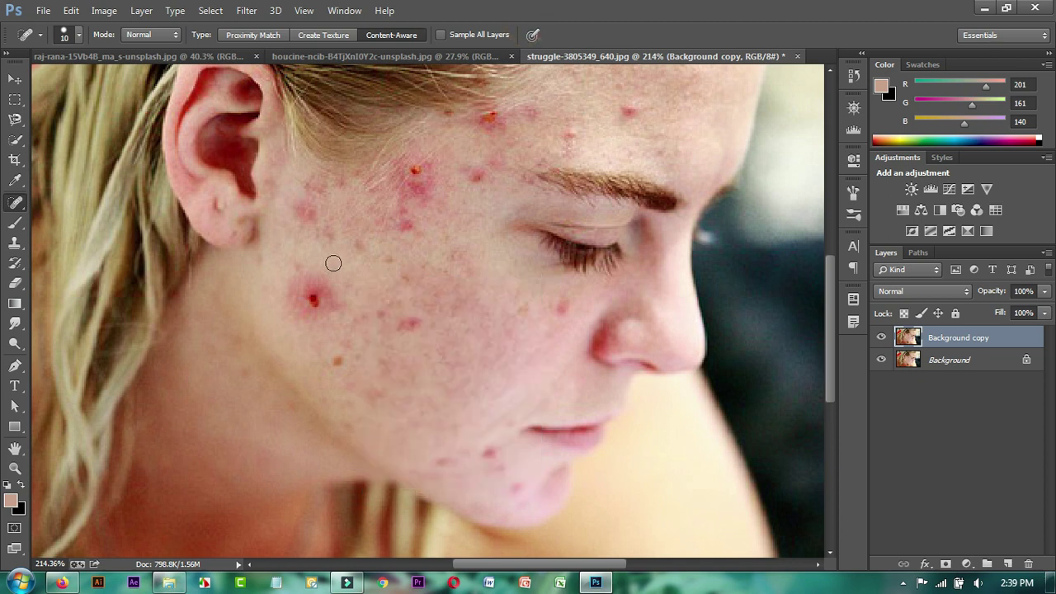
key(bracketright)
key(bracketright)
key(bracketright)
click(310, 299)
drag(311, 299, 309, 307)
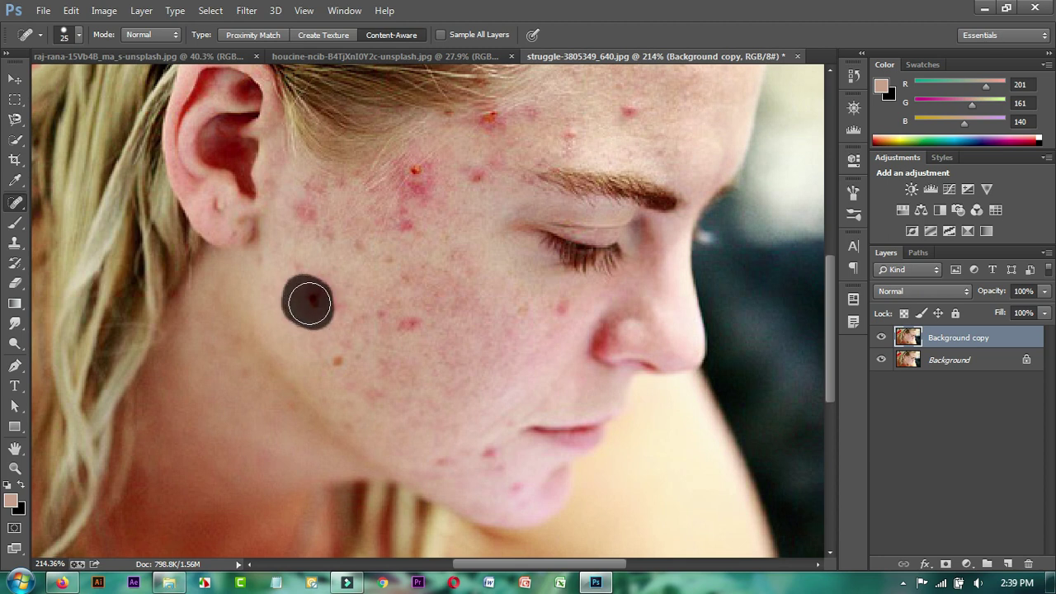
drag(309, 308, 308, 304)
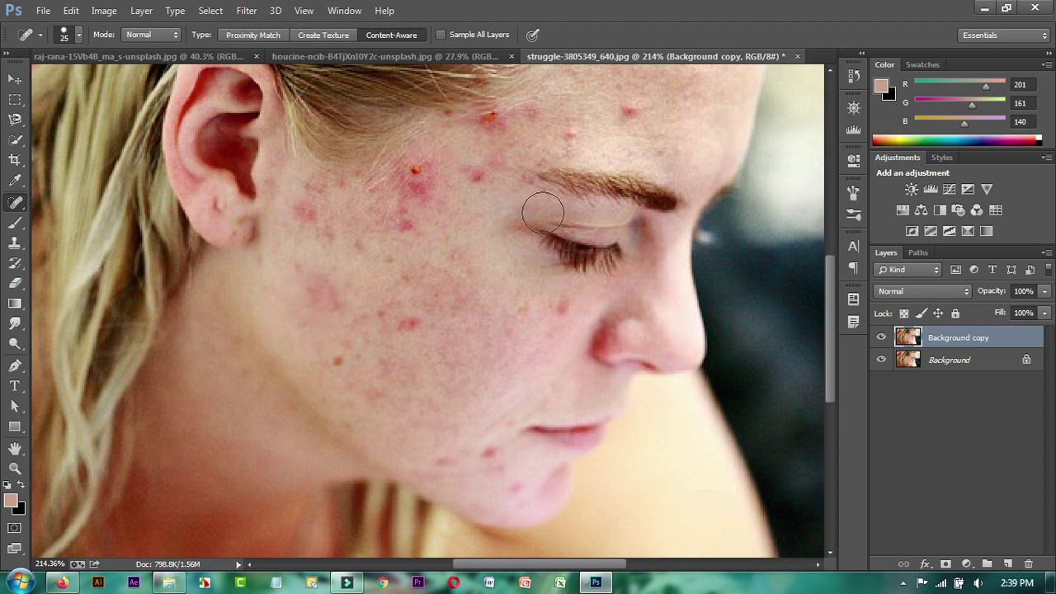
Step: With a smaller brush, heal the spots on the cheek, temple and forehead
key(bracketleft)
click(411, 325)
click(415, 169)
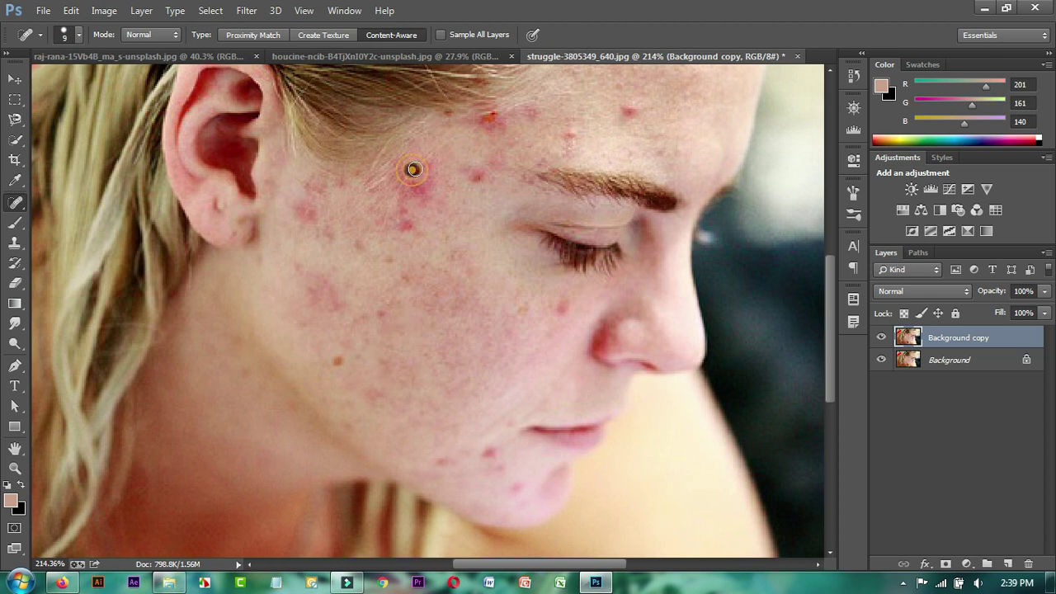
drag(484, 116, 493, 118)
click(629, 111)
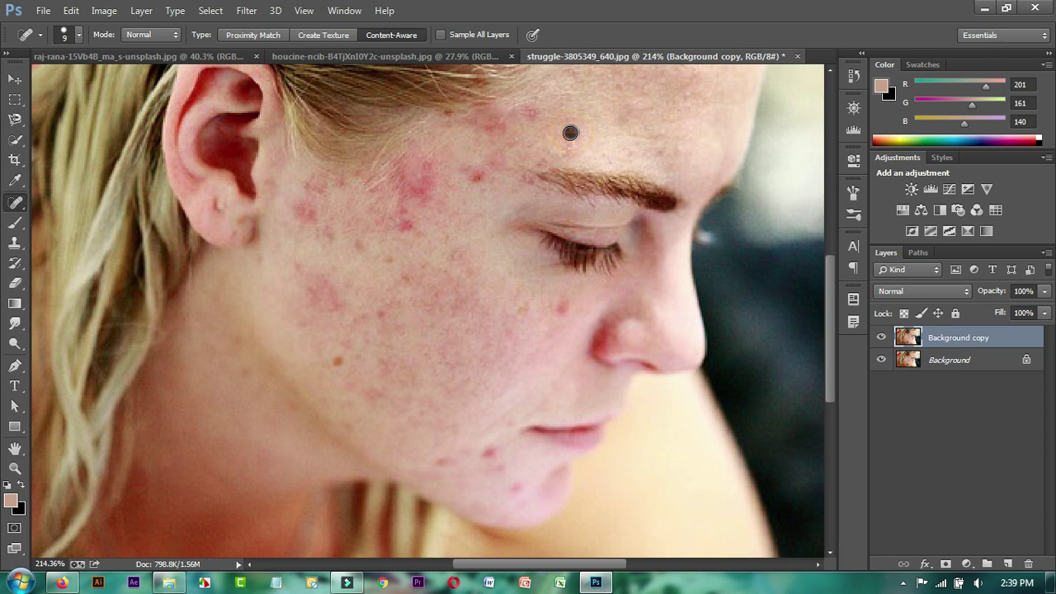
click(477, 171)
drag(433, 158, 407, 230)
Step: Heal the lower-cheek and chin blemishes, then switch to the Clone Stamp tool
click(558, 300)
click(336, 358)
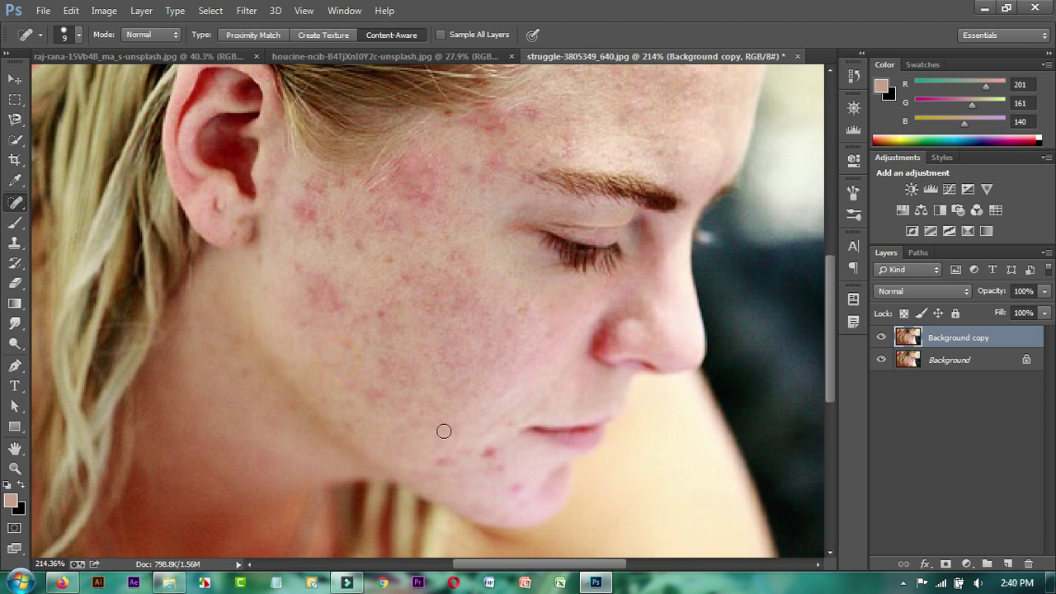
click(489, 452)
click(442, 464)
scroll(422, 254, up, 2)
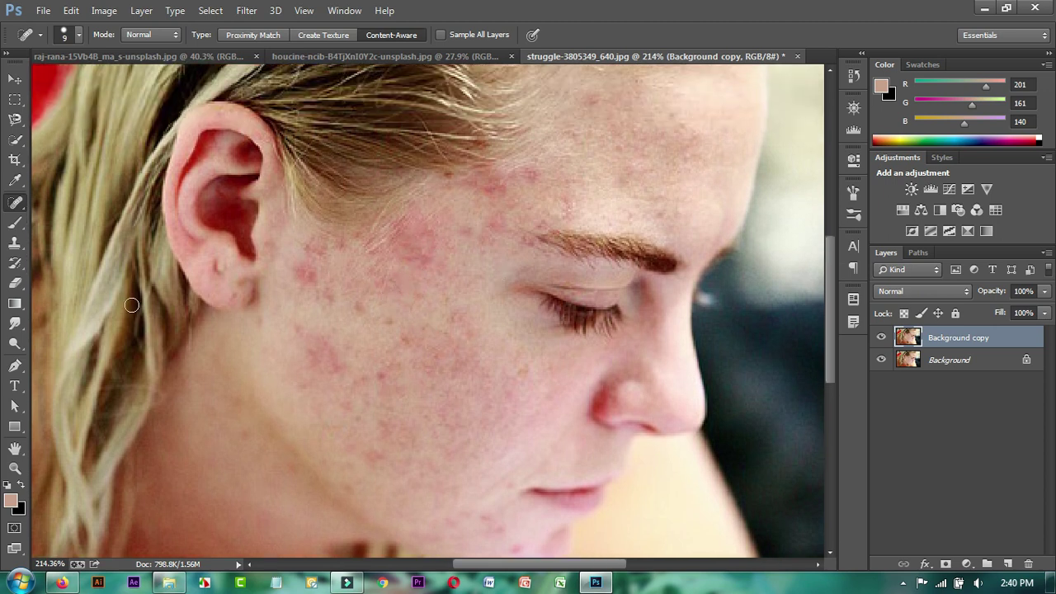
click(15, 243)
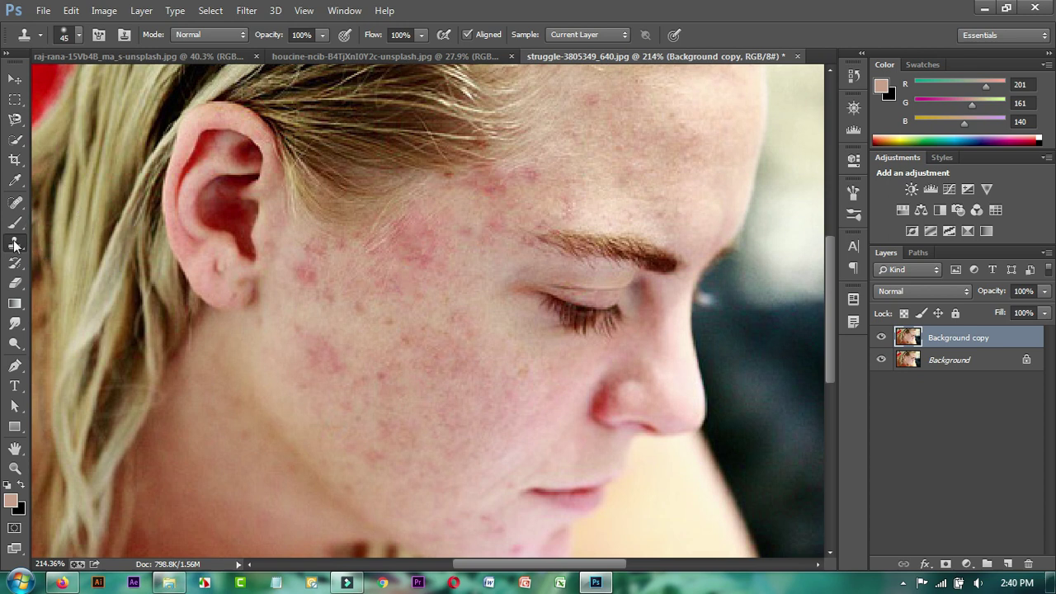
Step: Set the Clone Stamp to a 30 px soft round brush
right_click(15, 245)
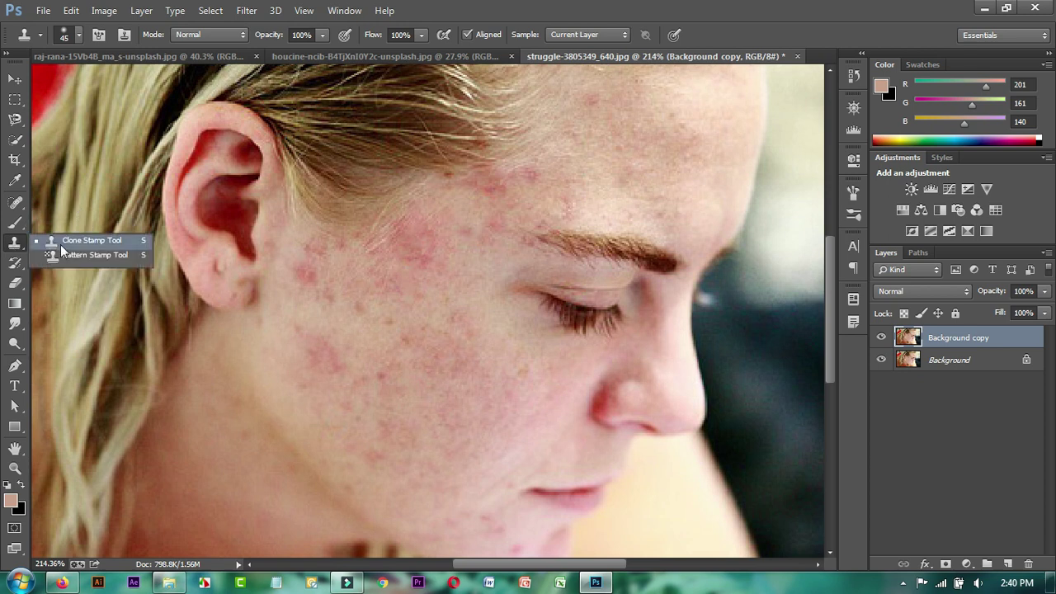
click(471, 24)
key(bracketleft)
key(bracketleft)
scroll(375, 330, up, 1)
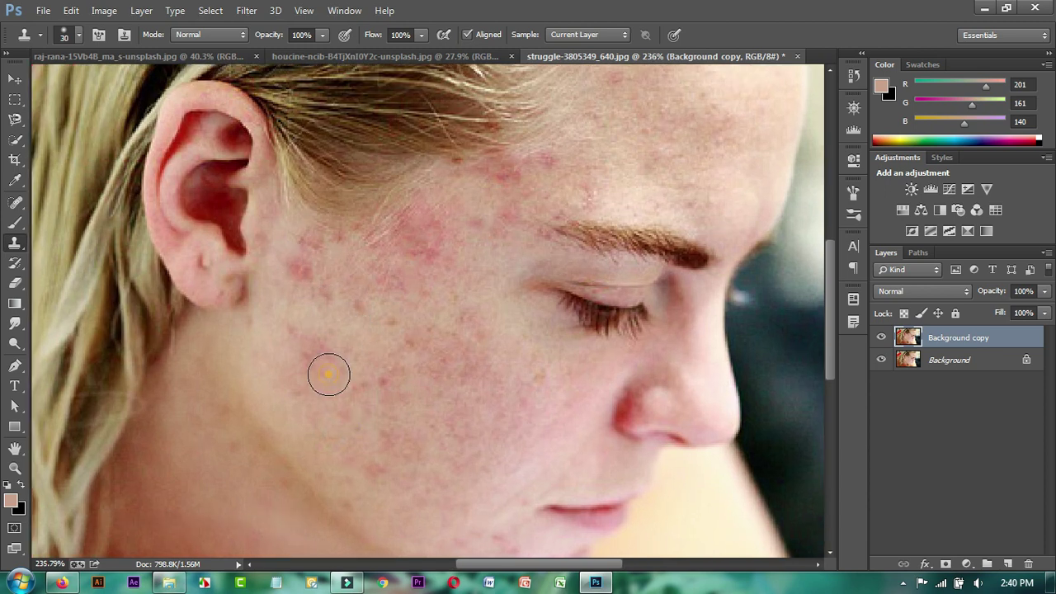
right_click(429, 337)
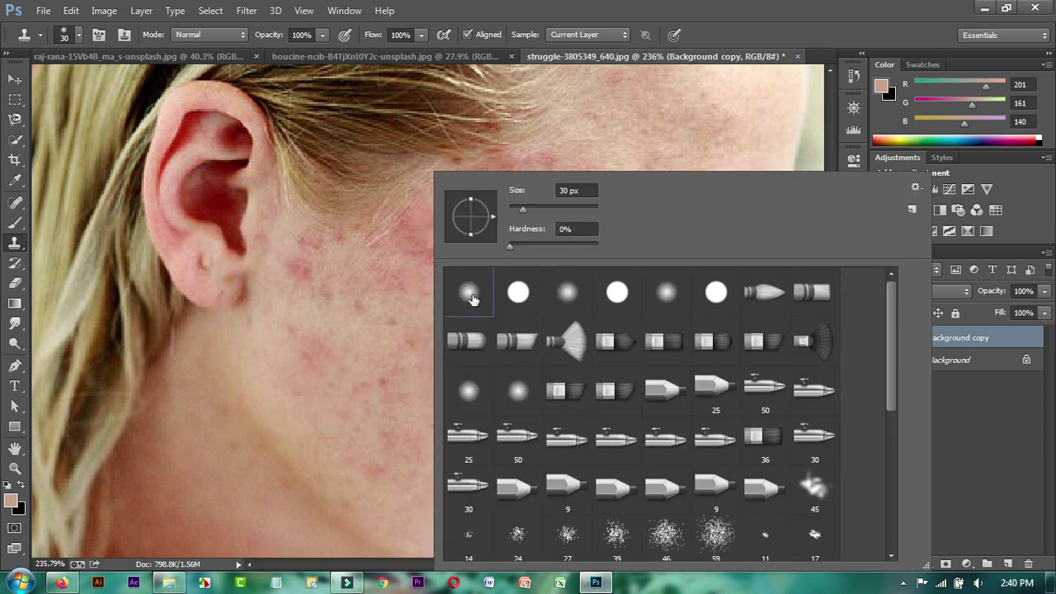
click(713, 7)
click(384, 382)
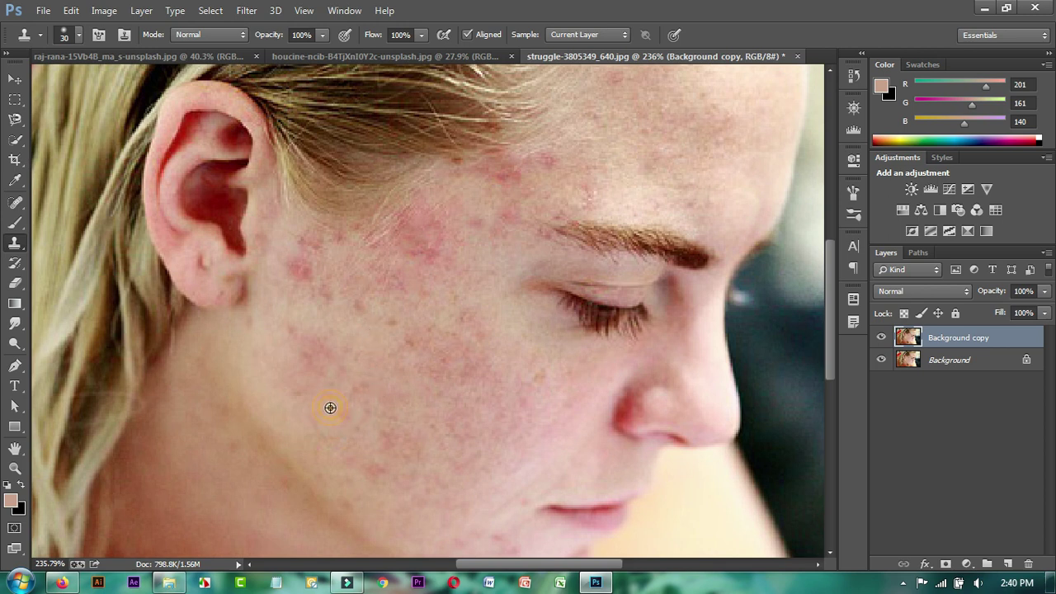
Step: Sample clean cheek skin and clone over the temple and cheek red blotches
alt+click(330, 408)
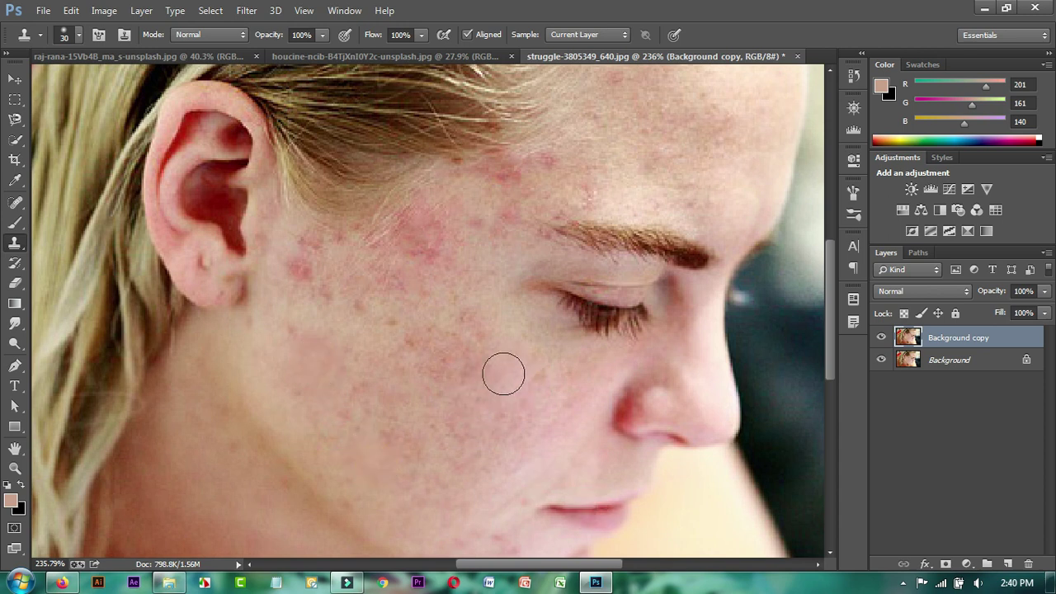
alt+scroll(478, 268, up, 1)
alt+scroll(453, 283, up, 2)
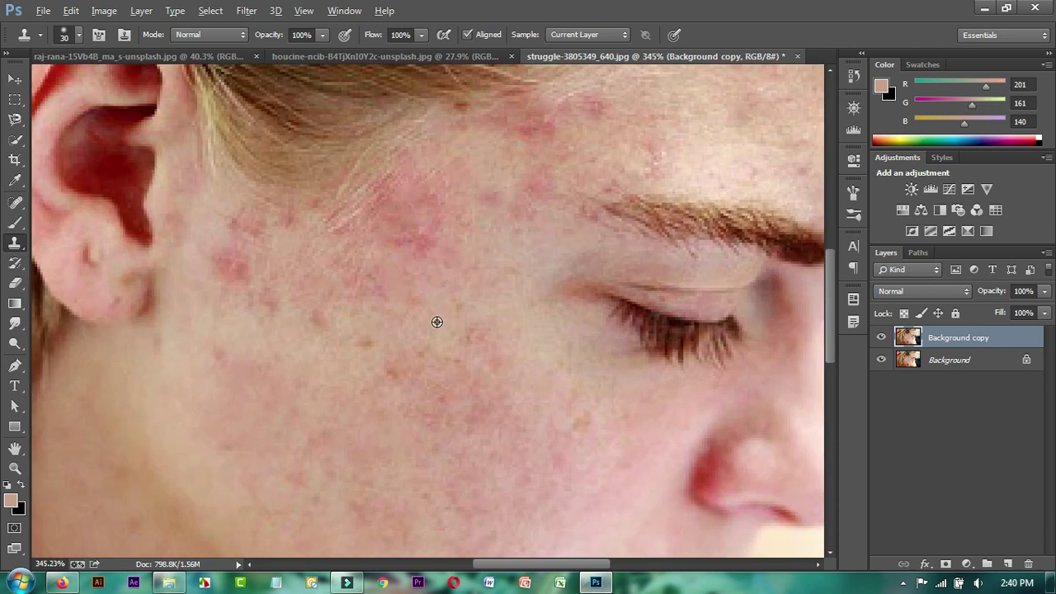
mouse_move(408, 245)
mouse_down()
mouse_move(426, 220)
mouse_move(422, 206)
mouse_move(370, 245)
mouse_up()
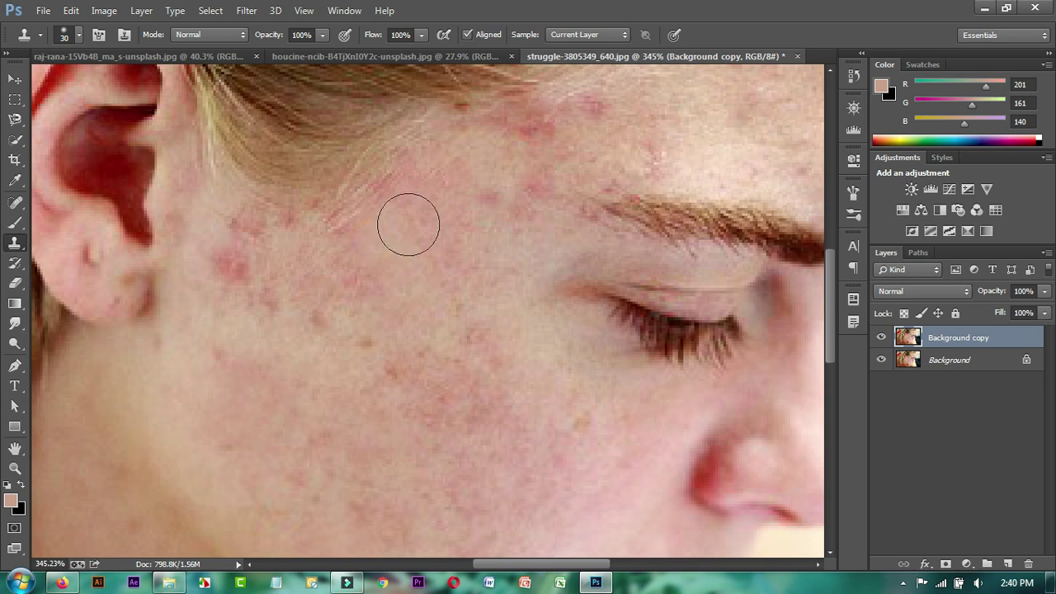
click(238, 278)
scroll(306, 373, down, 5)
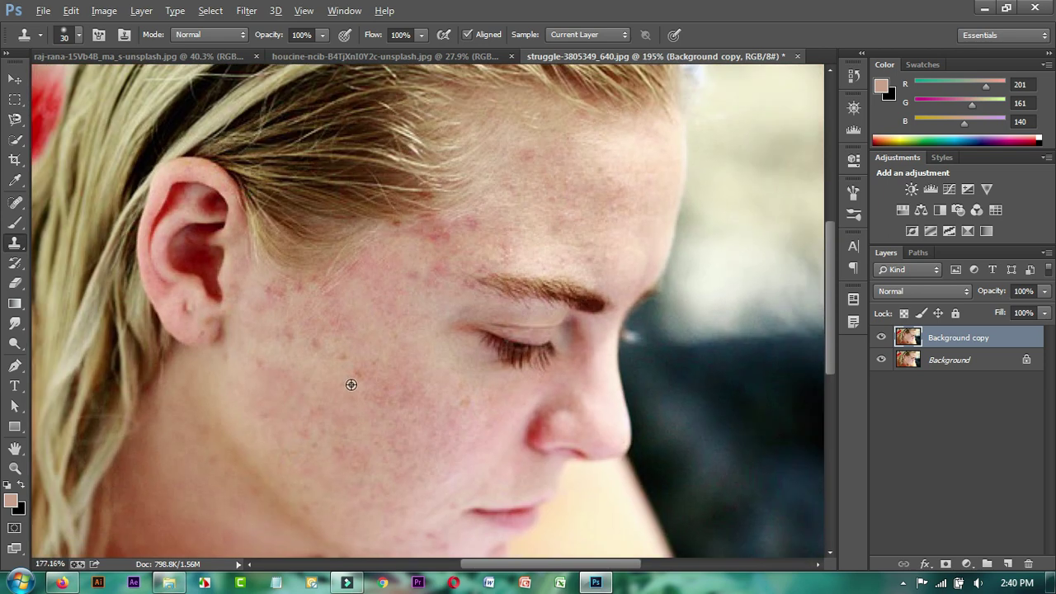
scroll(574, 221, up, 4)
scroll(573, 221, up, 2)
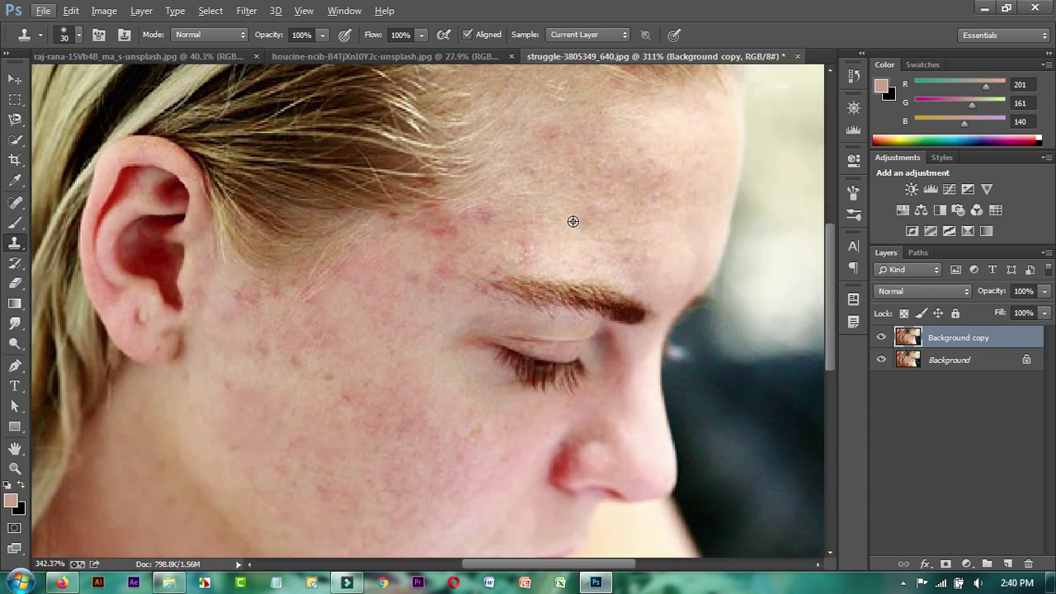
scroll(573, 221, up, 1)
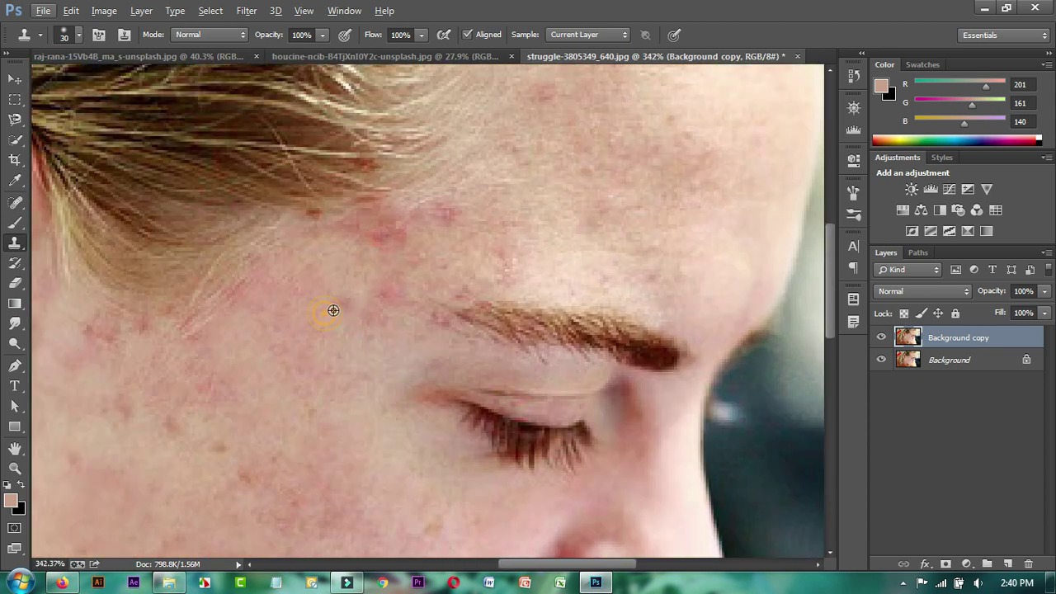
Step: Cover the remaining temple blotches, resampling clean skin from the upper forehead
click(384, 235)
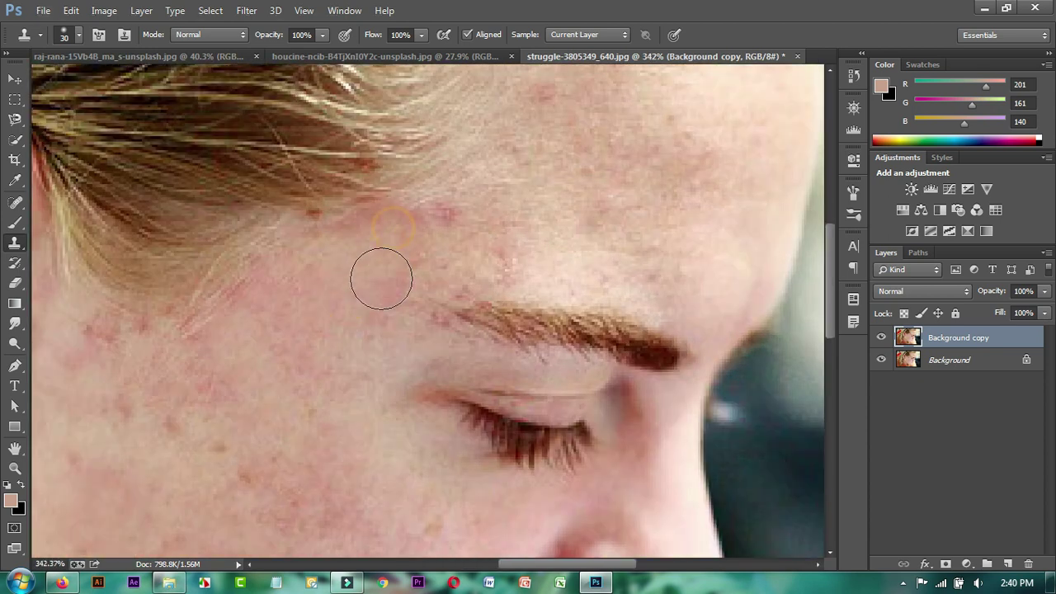
click(421, 219)
click(400, 270)
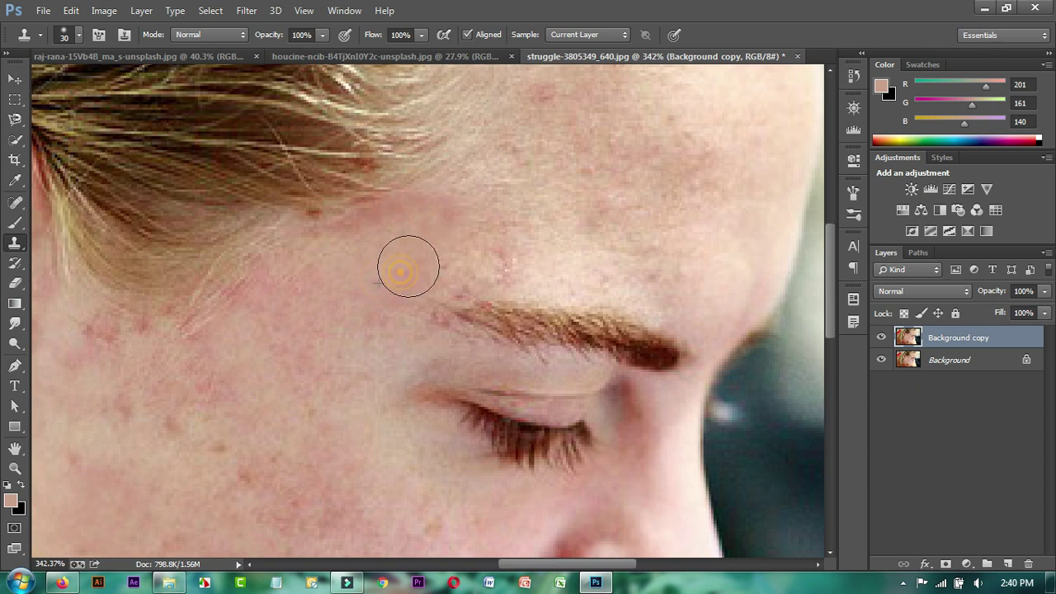
alt+click(517, 196)
click(417, 238)
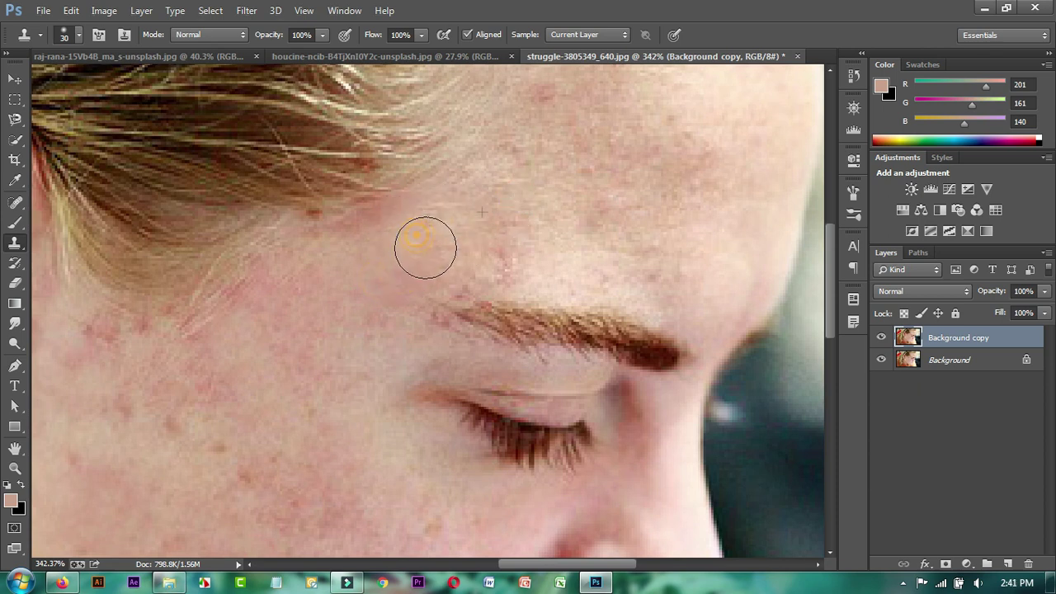
Step: At actual size, clone out the lower-cheek blotches, then bring up the houcine-ncib portrait
key(ctrl+1)
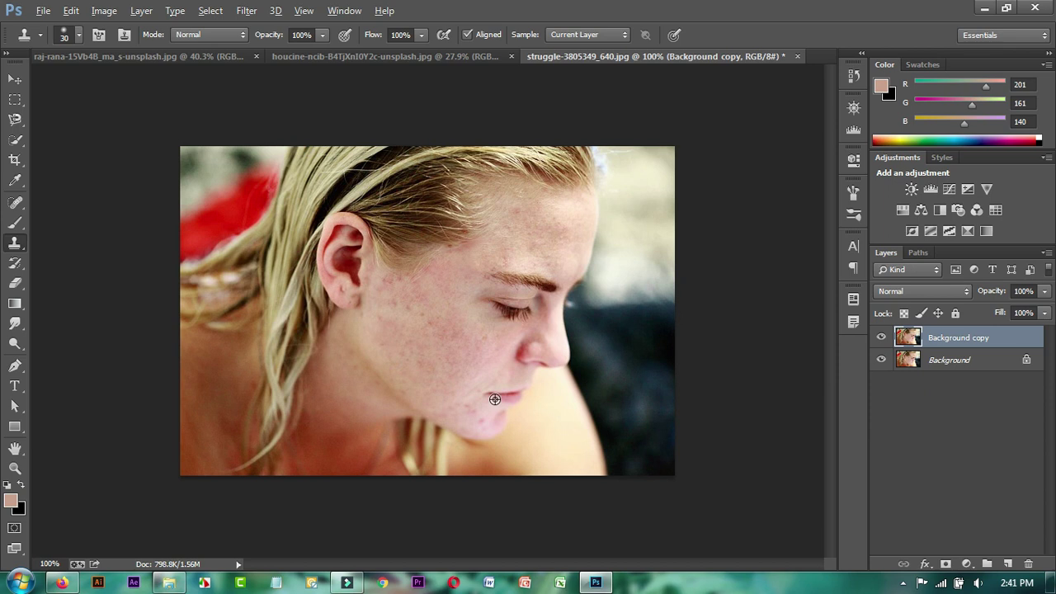
scroll(494, 399, up, 4)
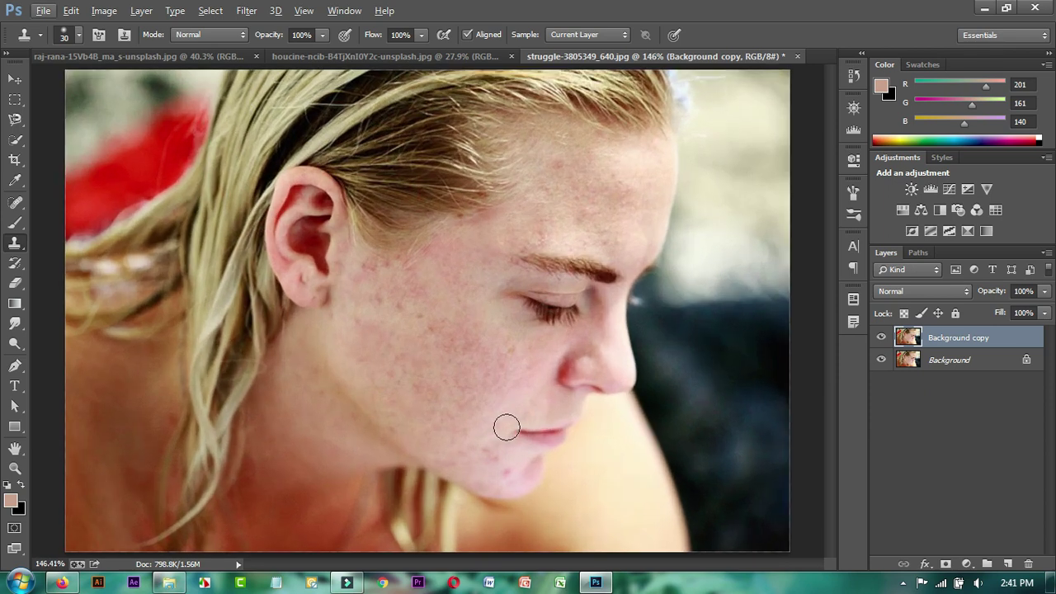
scroll(400, 370, up, 3)
scroll(407, 371, up, 2)
click(455, 348)
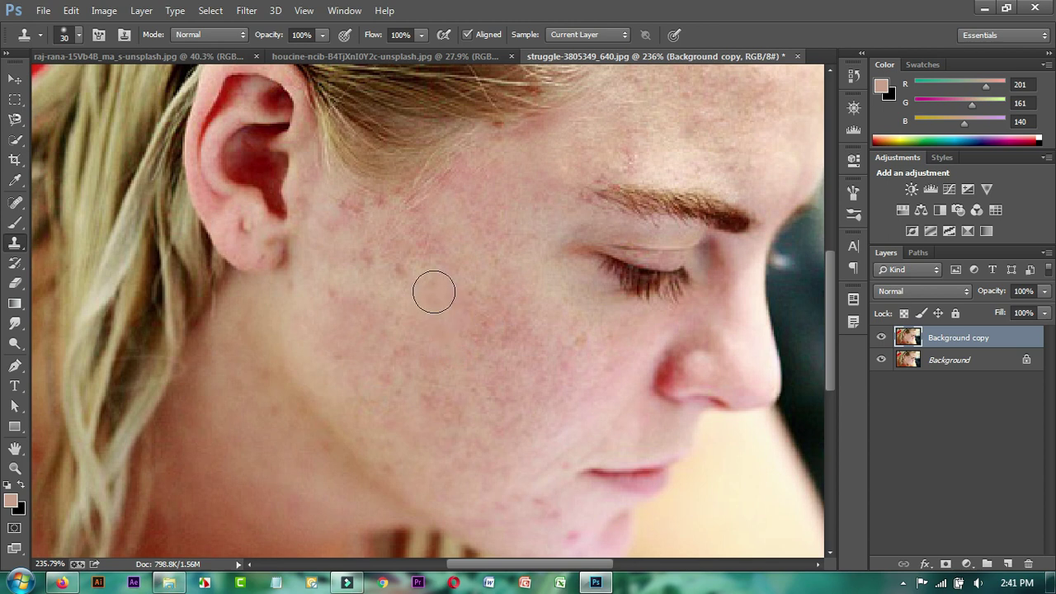
click(405, 274)
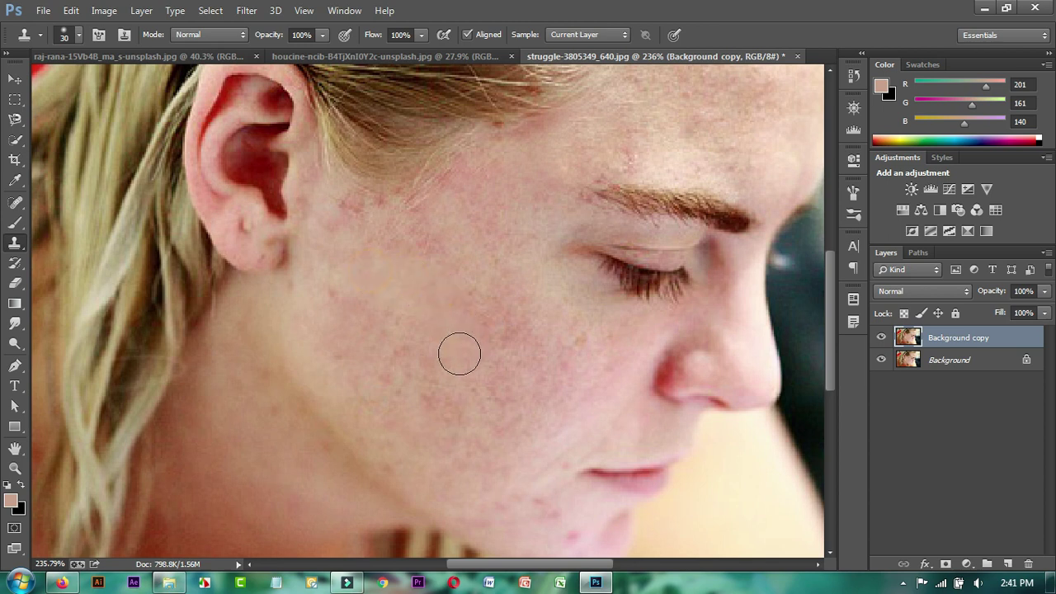
scroll(460, 349, down, 3)
scroll(455, 361, down, 3)
scroll(478, 413, up, 2)
scroll(577, 262, up, 2)
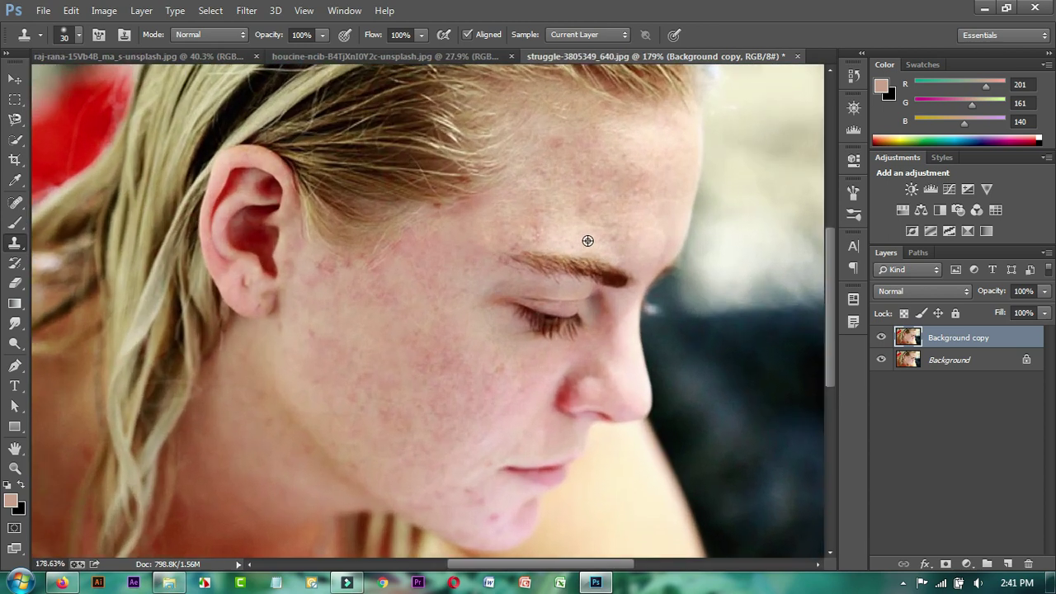
scroll(622, 177, up, 2)
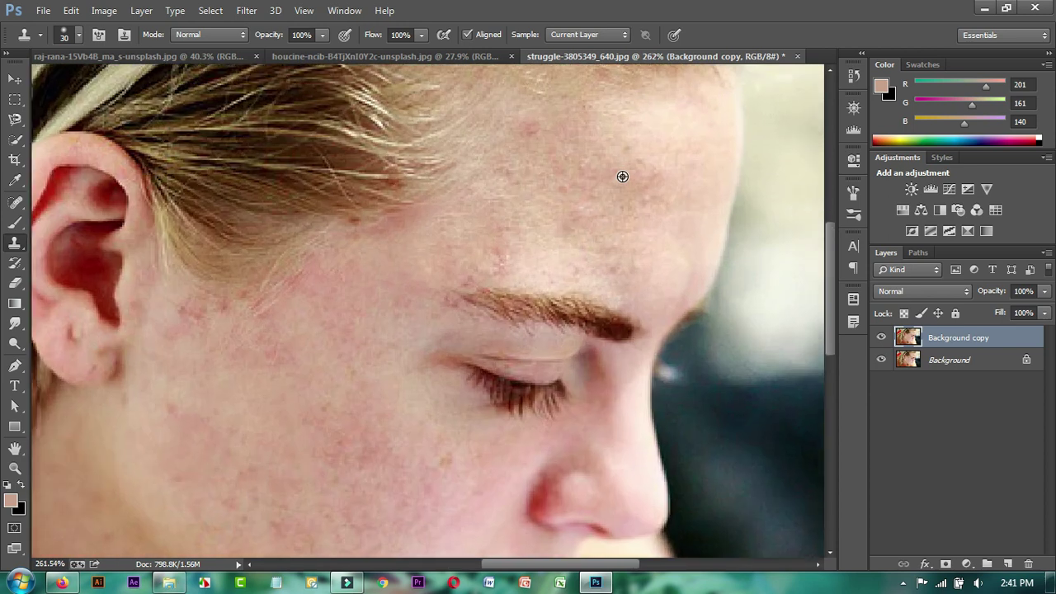
click(438, 57)
scroll(526, 290, up, 2)
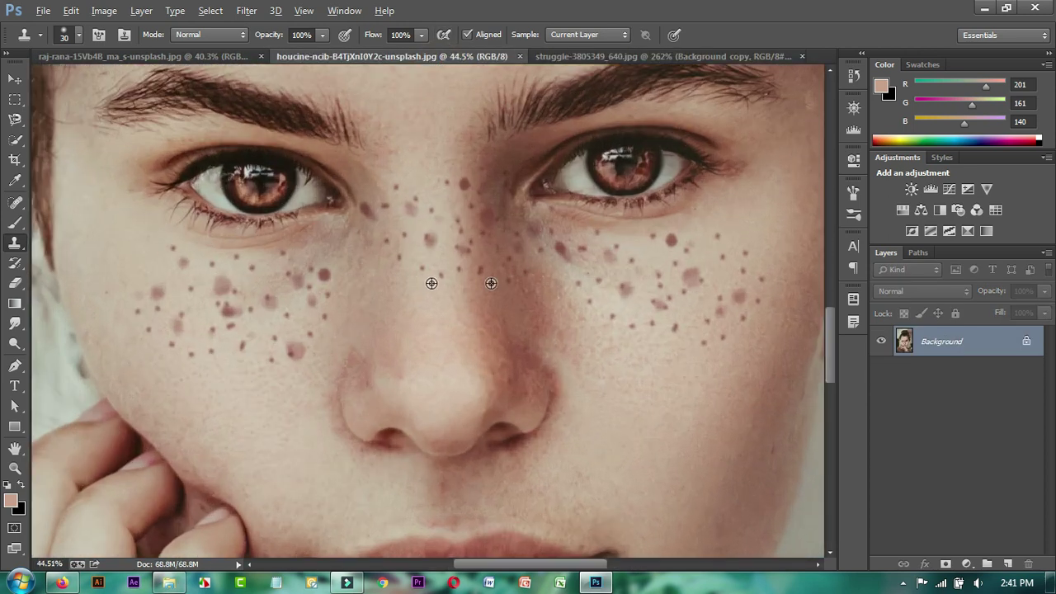
Step: With the Spot Healing Brush, remove the freckles on the nose bridge
click(15, 203)
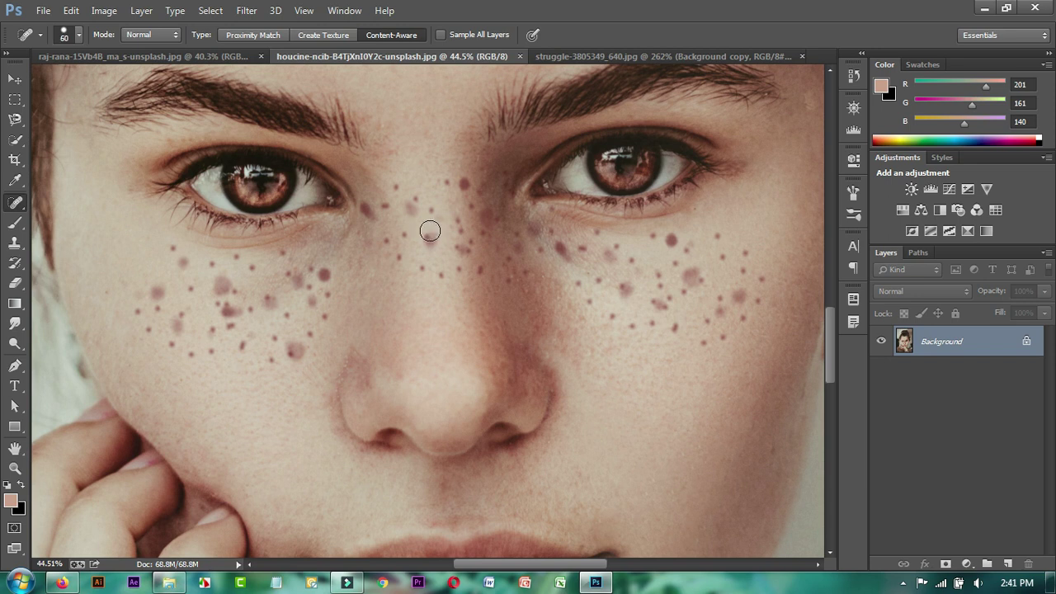
click(430, 239)
click(422, 268)
click(435, 279)
Step: Heal the freckles scattered across the right cheek under the eye
click(691, 276)
click(738, 301)
click(724, 309)
click(741, 316)
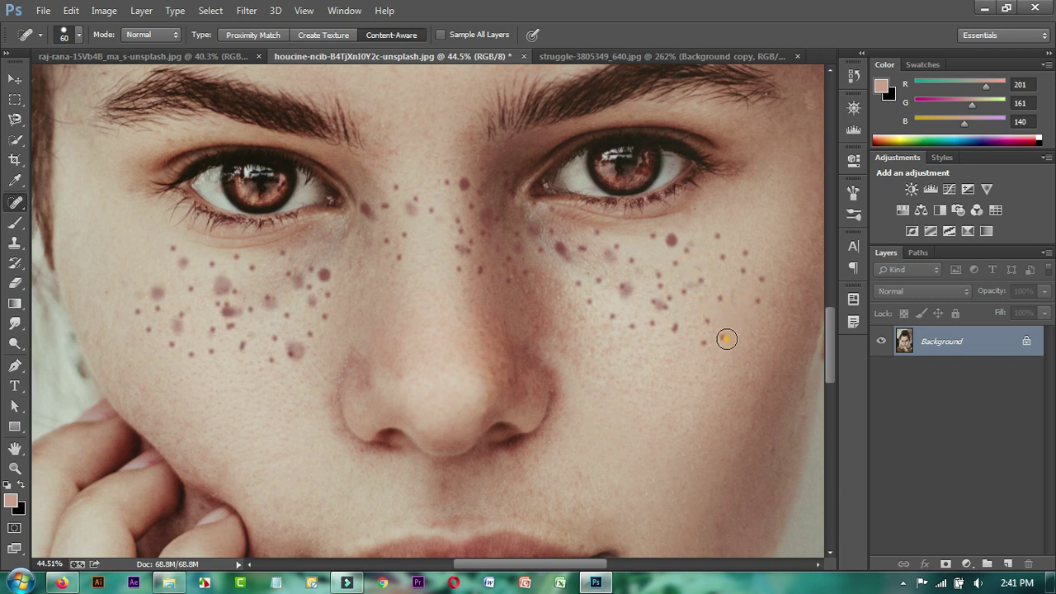
click(708, 342)
click(702, 322)
click(722, 302)
click(757, 304)
click(677, 325)
click(649, 325)
click(637, 326)
click(661, 309)
click(661, 306)
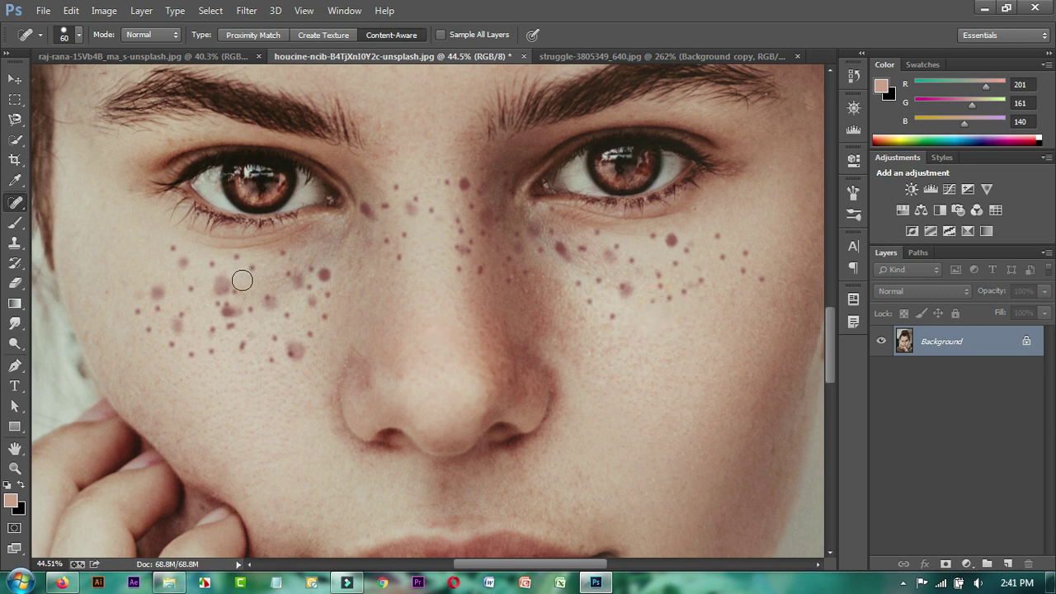
Step: Enlarge the brush to 150 and heal the left cheek freckles, then bring up the raj-rana portrait
key(bracketright)
key(bracketright)
key(bracketright)
mouse_move(323, 275)
mouse_down()
mouse_move(223, 276)
mouse_move(266, 283)
mouse_move(177, 306)
mouse_move(165, 325)
mouse_move(266, 347)
mouse_move(323, 306)
mouse_move(179, 264)
mouse_move(154, 302)
mouse_move(165, 318)
mouse_move(229, 314)
mouse_up()
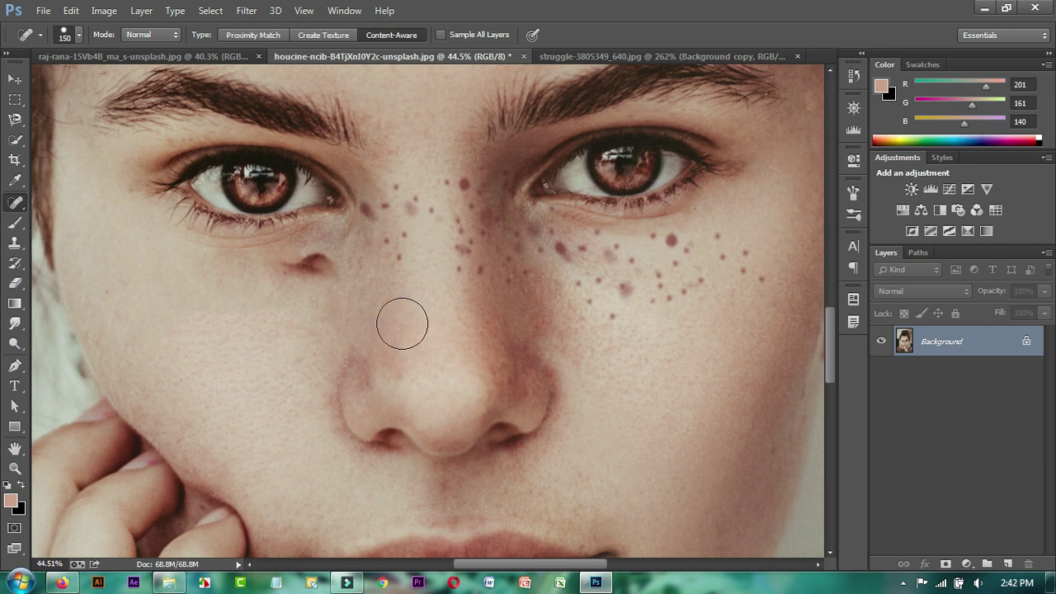
scroll(289, 310, down, 2)
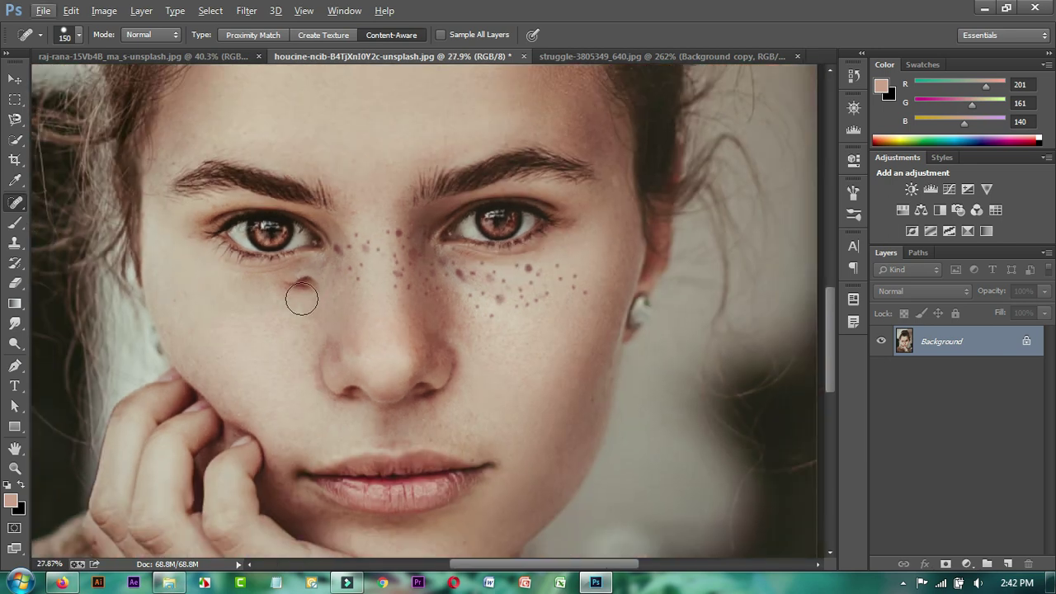
scroll(304, 294, up, 1)
scroll(304, 294, up, 1)
scroll(305, 294, up, 1)
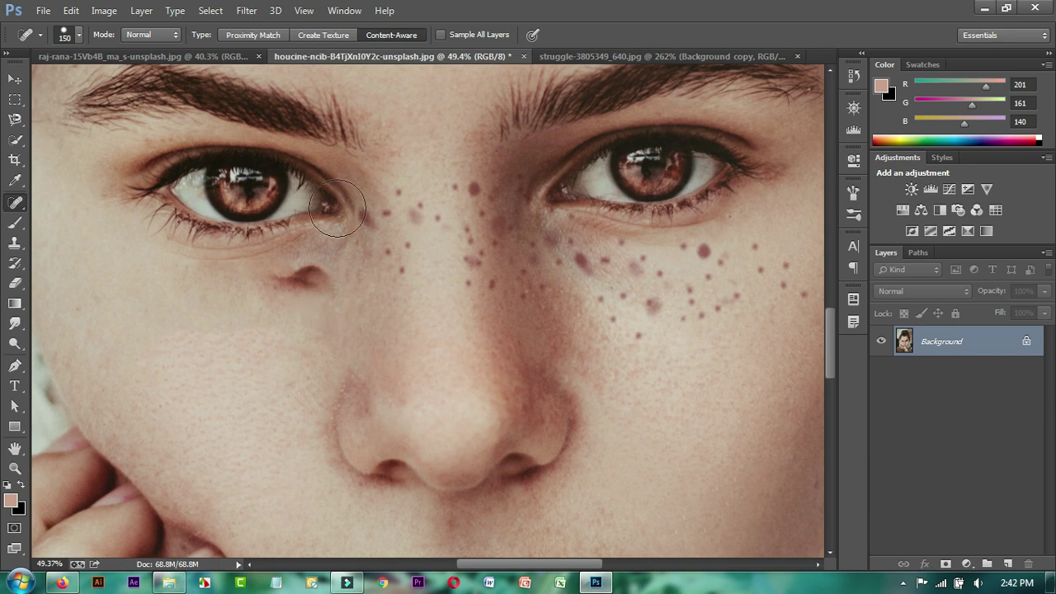
click(208, 54)
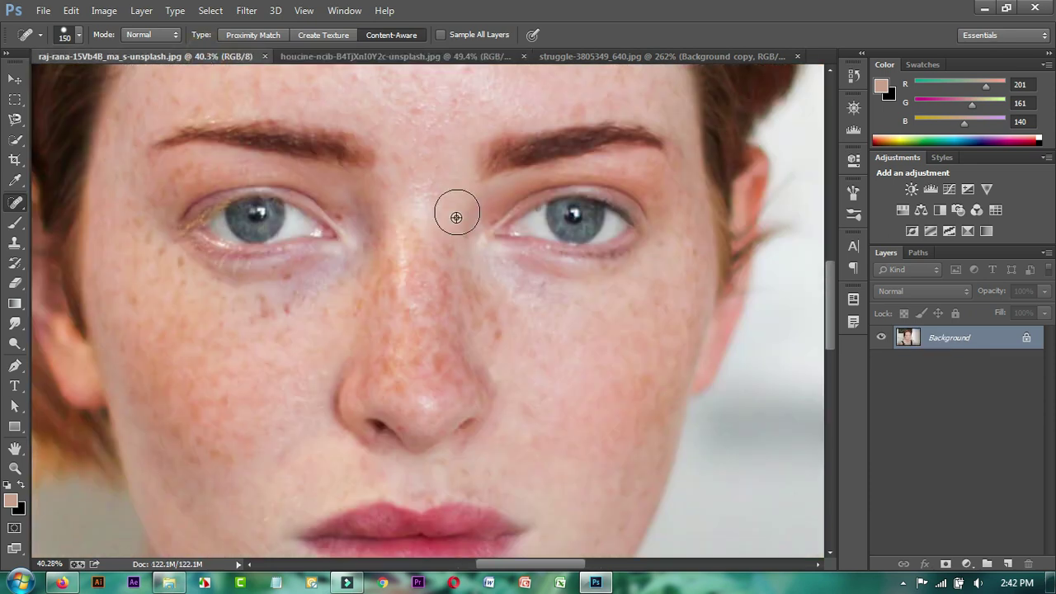
Step: Zoom into the face and shrink the Content-Aware Spot Healing Brush to 70 px
scroll(446, 239, down, 2)
scroll(440, 262, down, 2)
scroll(443, 122, up, 1)
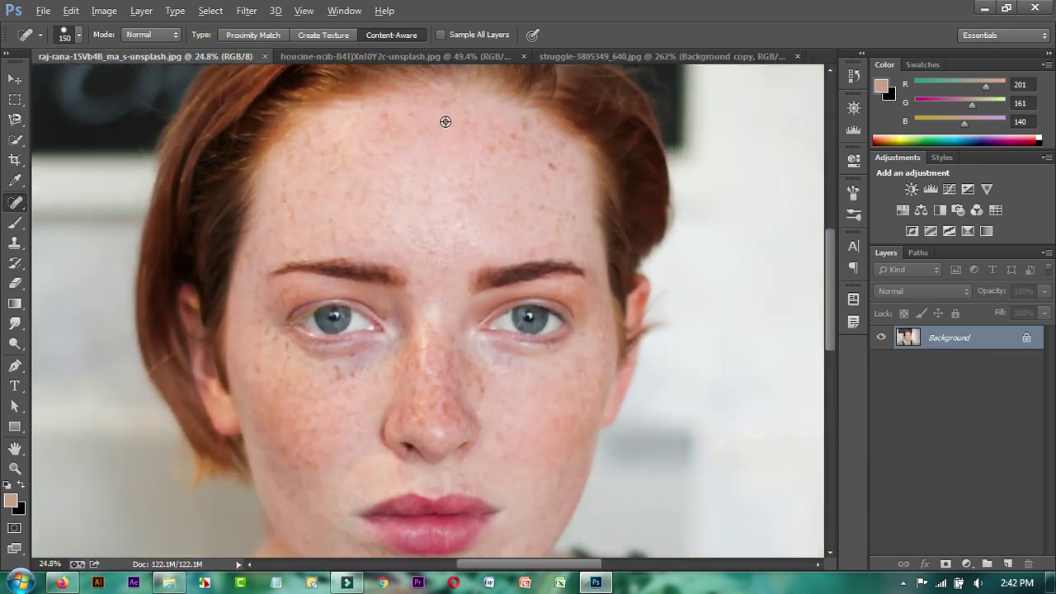
scroll(461, 198, up, 1)
scroll(469, 305, up, 2)
scroll(462, 396, up, 1)
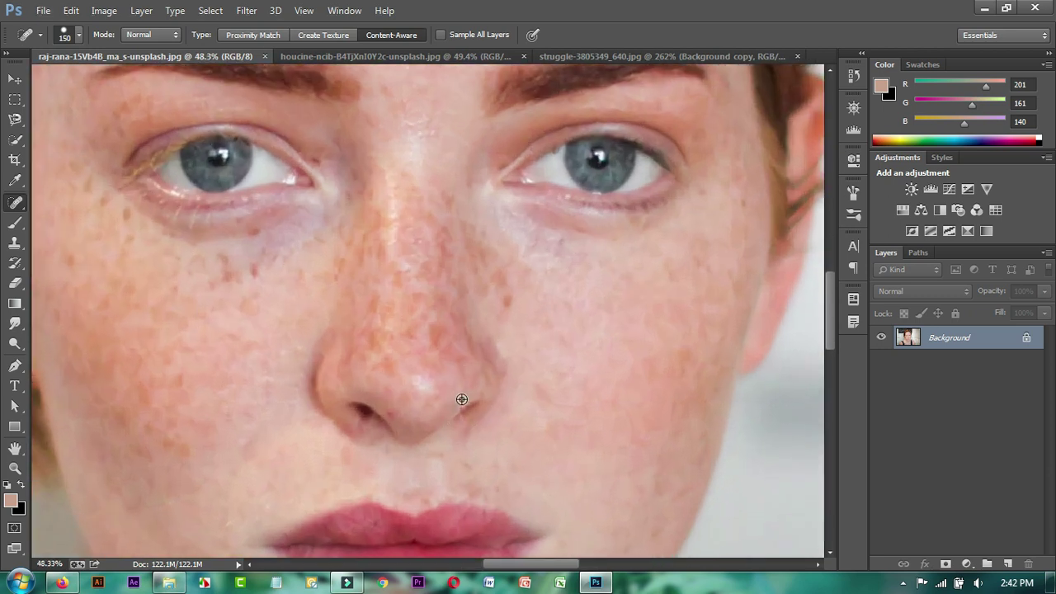
scroll(462, 399, down, 2)
scroll(497, 216, up, 2)
scroll(487, 206, up, 2)
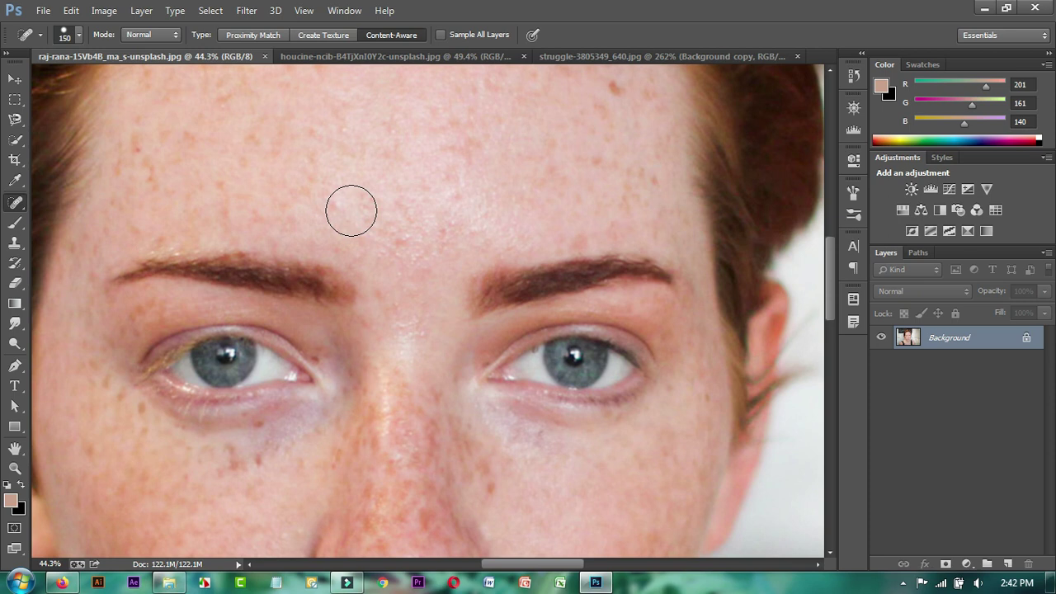
key(bracketleft)
key(bracketleft)
key(bracketleft)
key(bracketleft)
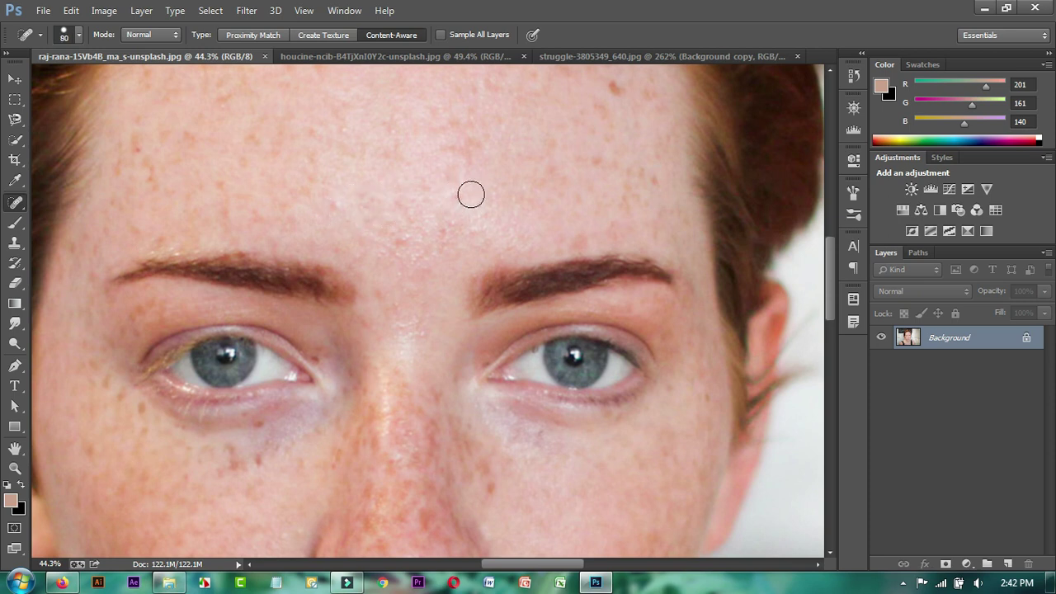
key(bracketleft)
Step: Heal a freckle beside the nose and three spots on the forehead
scroll(477, 248, down, 1)
scroll(469, 322, down, 1)
scroll(467, 356, up, 1)
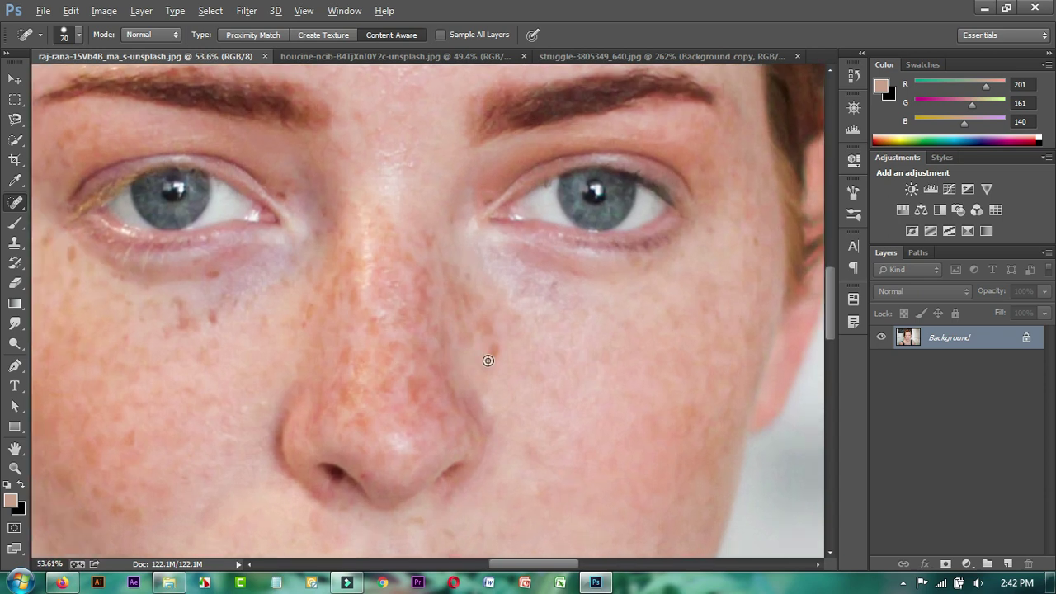
click(495, 353)
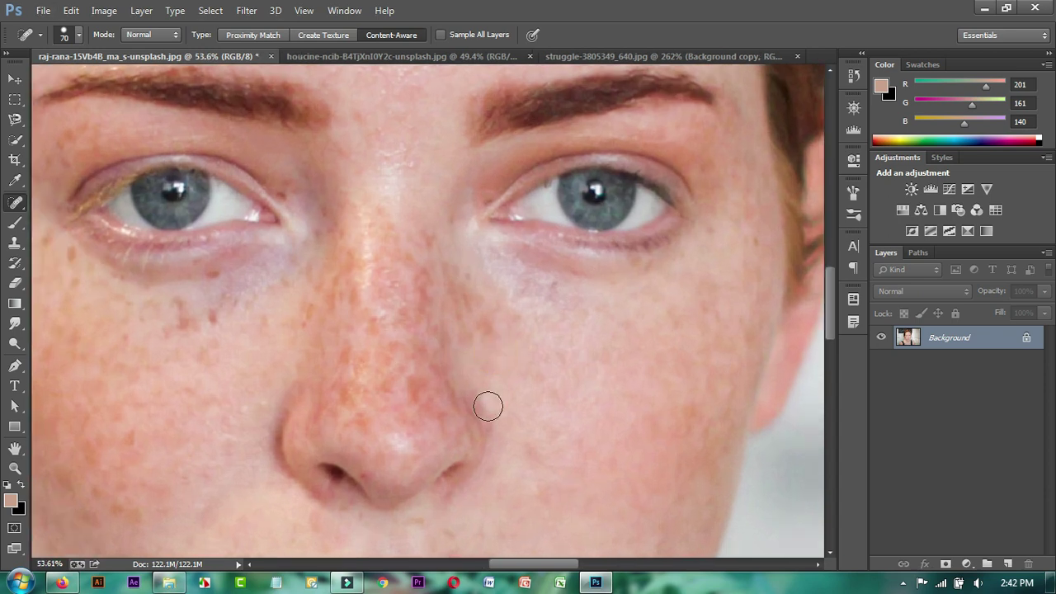
scroll(488, 405, down, 2)
scroll(584, 409, down, 1)
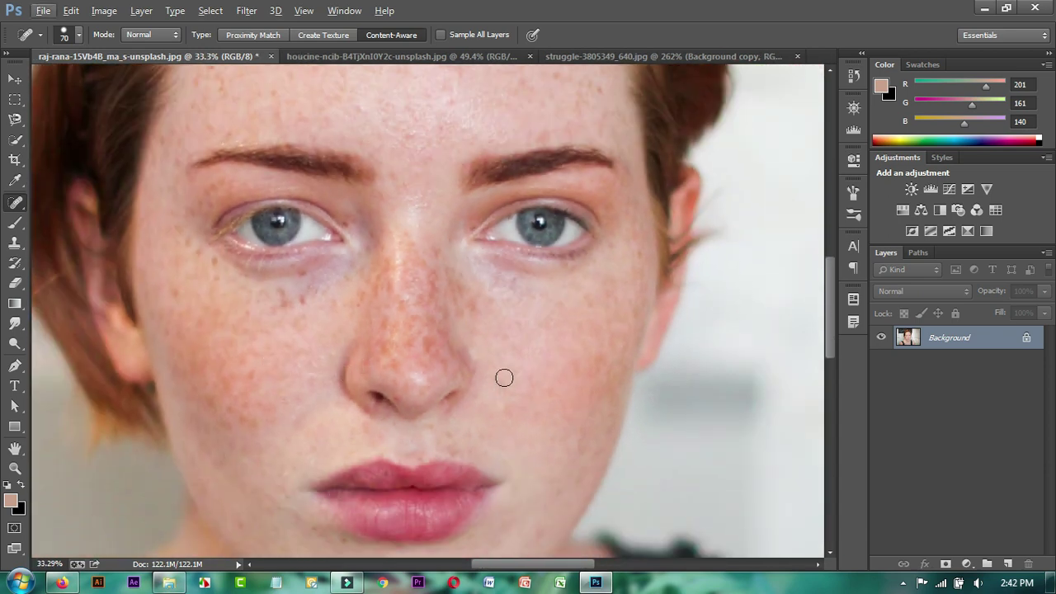
scroll(523, 297, up, 1)
scroll(569, 113, up, 1)
click(572, 109)
scroll(371, 148, up, 1)
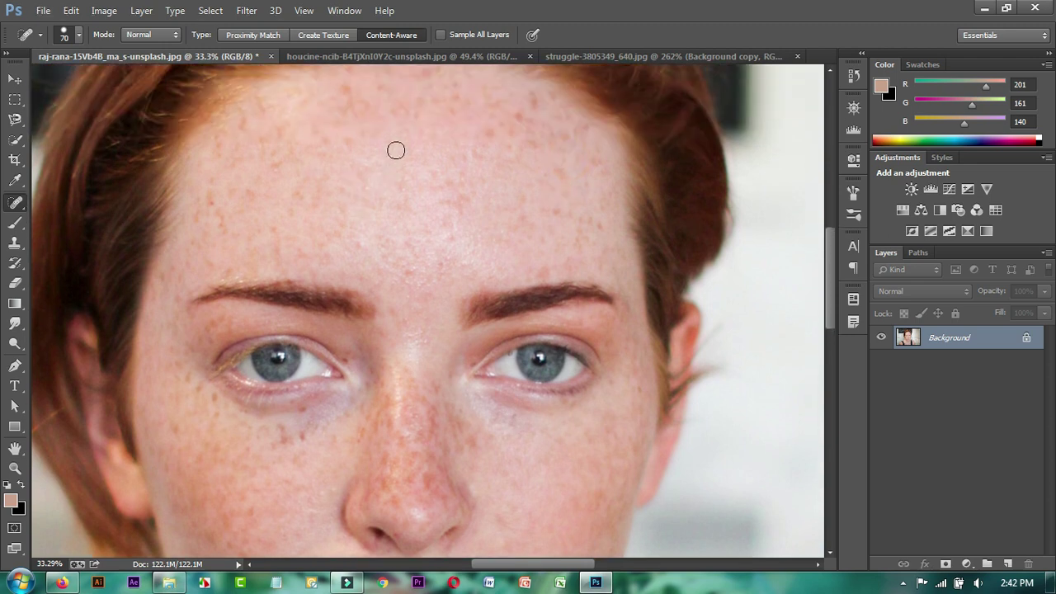
scroll(396, 150, up, 1)
click(523, 138)
click(492, 153)
Step: Heal five freckles along the nose, then zoom back out
scroll(464, 302, down, 1)
scroll(436, 337, down, 1)
scroll(432, 361, up, 1)
scroll(432, 362, up, 2)
click(424, 356)
click(429, 346)
scroll(426, 401, down, 1)
click(391, 301)
click(356, 315)
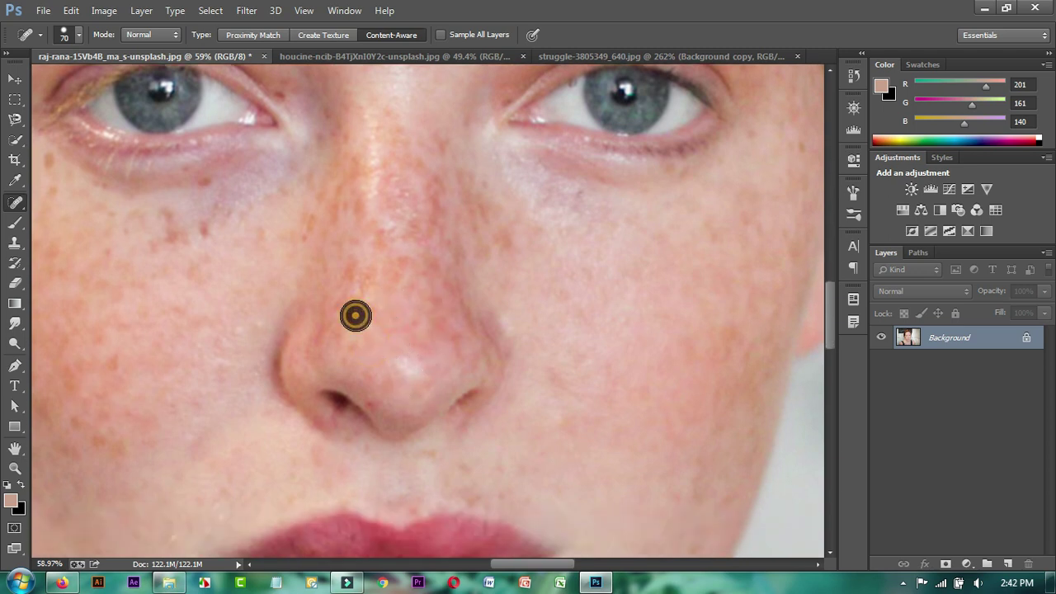
click(374, 277)
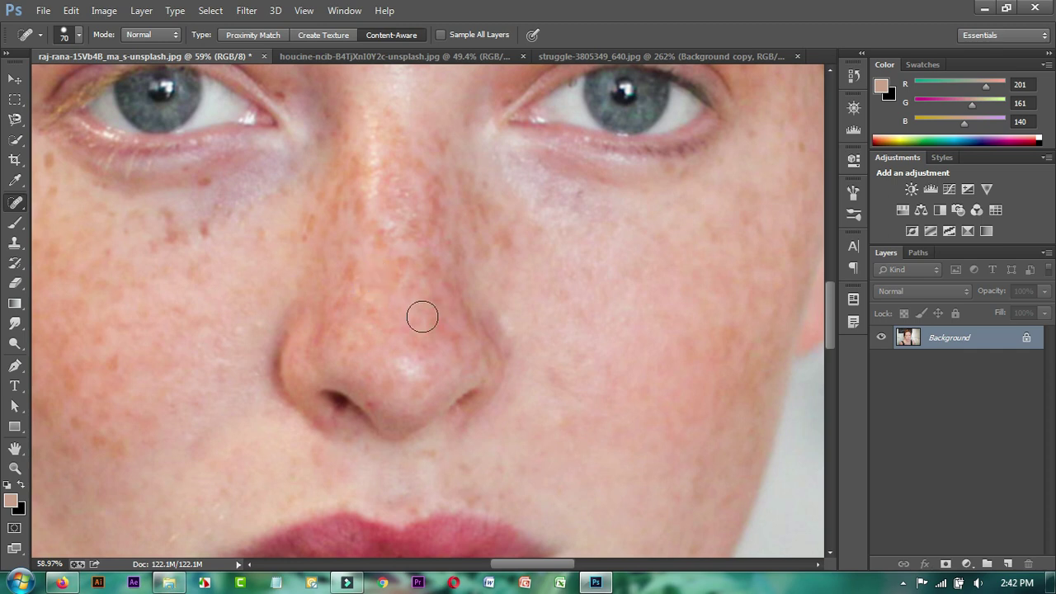
scroll(407, 313, down, 3)
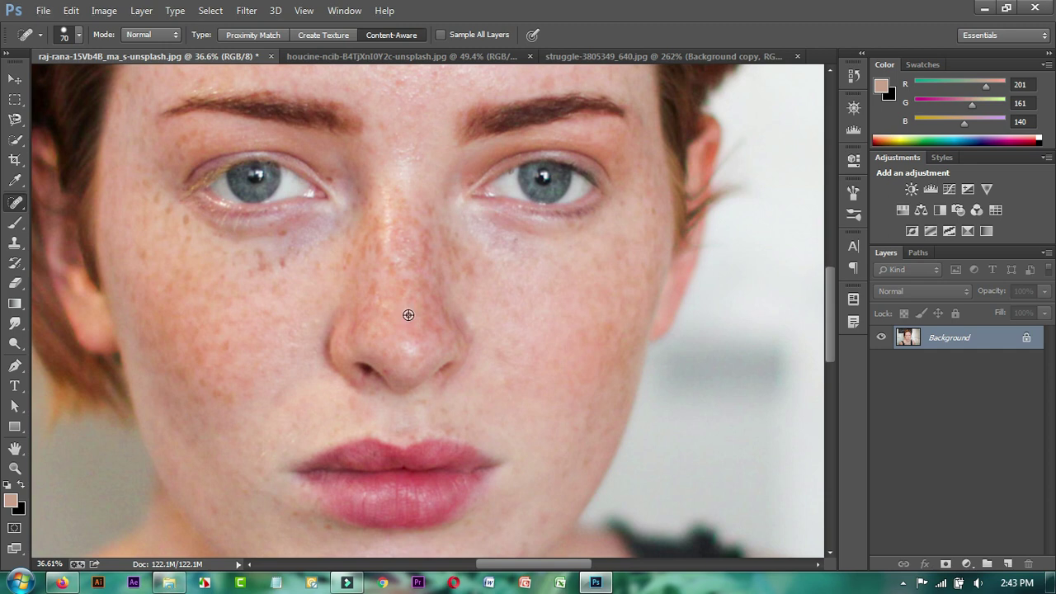
scroll(408, 315, down, 2)
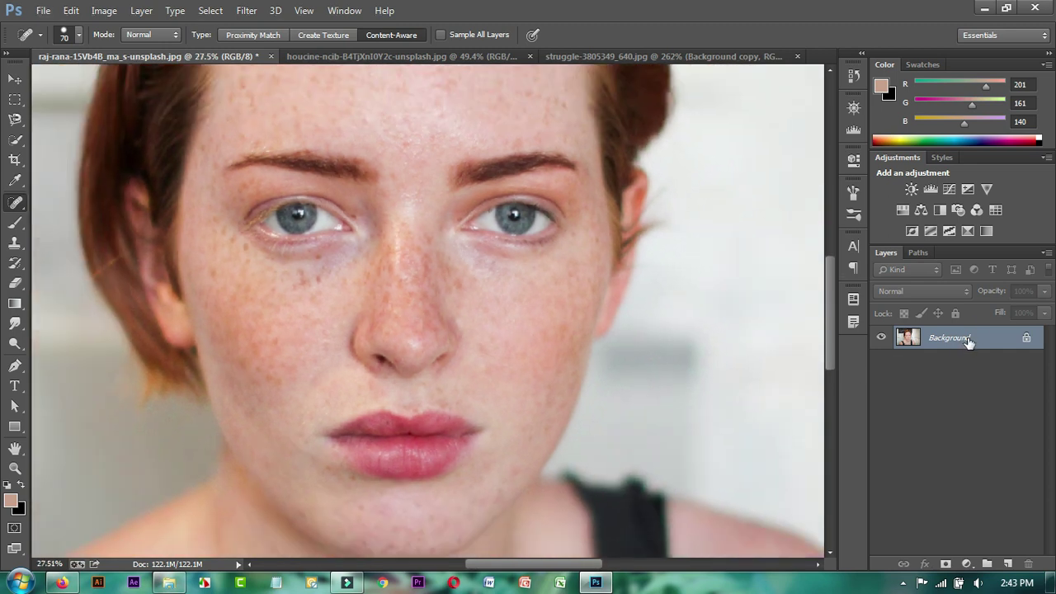
Step: Duplicate the Background layer and heal the freckles across the forehead on the copy
drag(970, 342, 1007, 563)
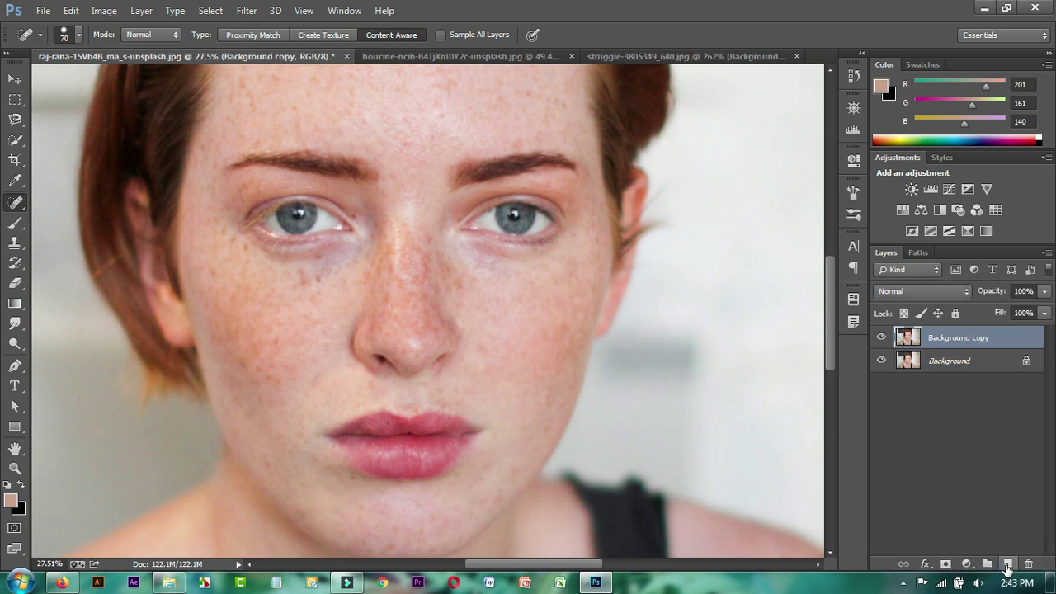
scroll(342, 190, up, 1)
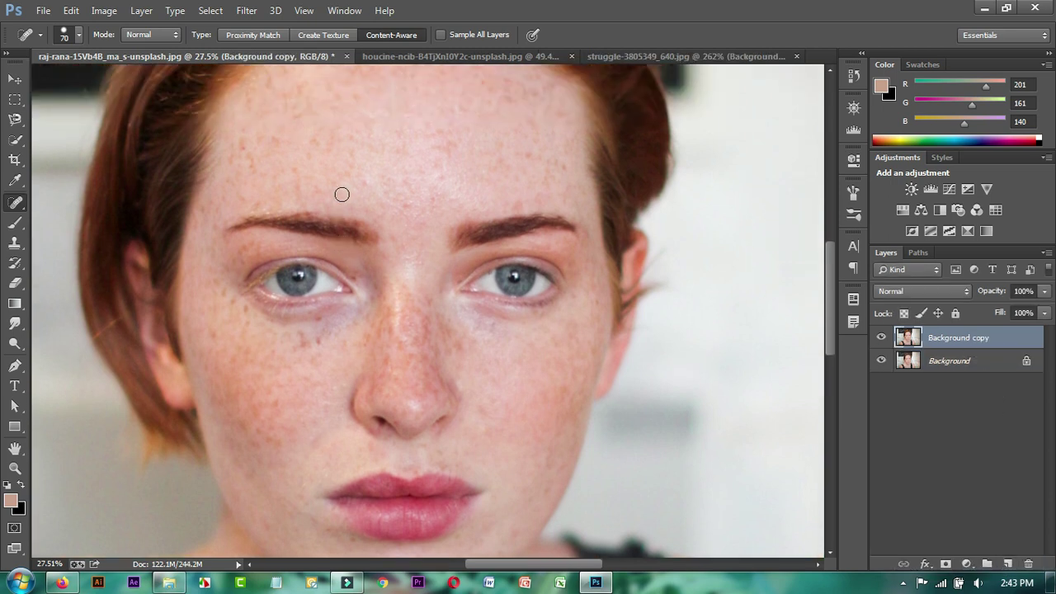
scroll(395, 163, up, 1)
scroll(607, 165, up, 1)
click(579, 153)
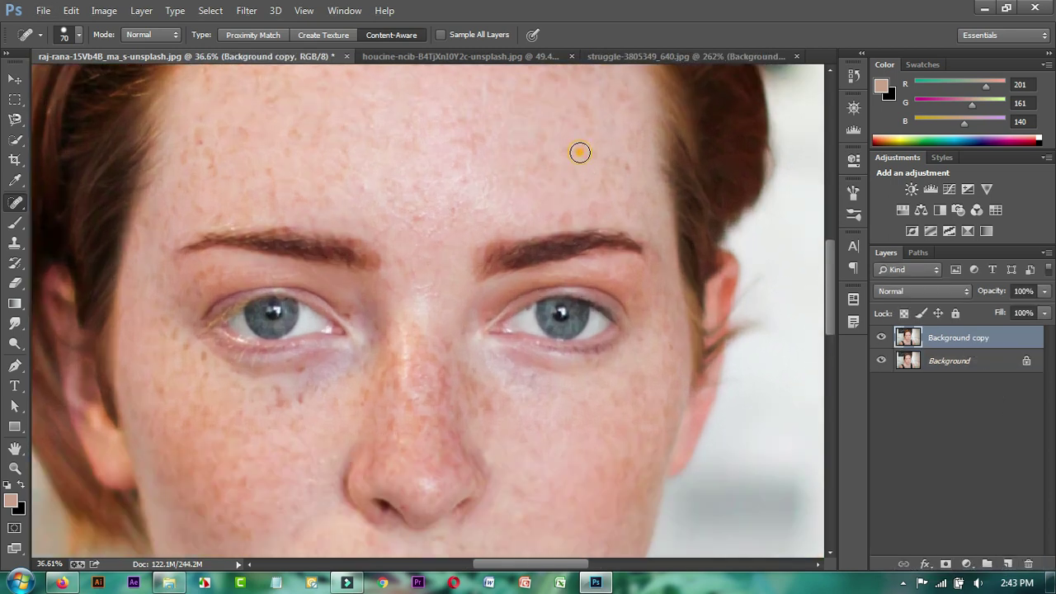
click(212, 157)
click(214, 163)
click(204, 138)
click(245, 130)
click(297, 134)
Step: Heal the dark spots and blemishes under both eyes
scroll(335, 248, down, 3)
click(302, 332)
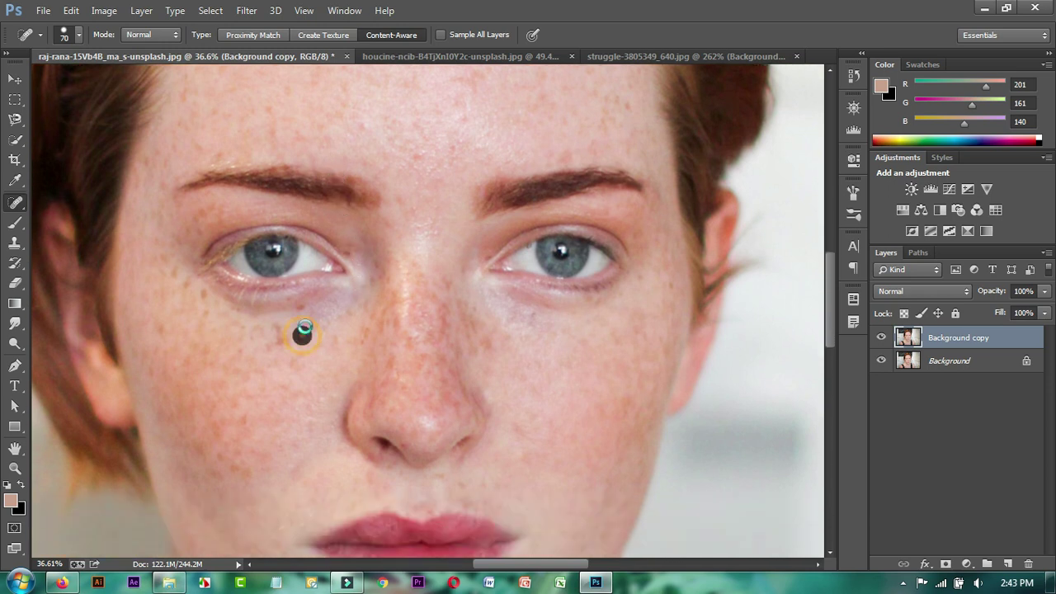
click(492, 347)
scroll(490, 404, down, 3)
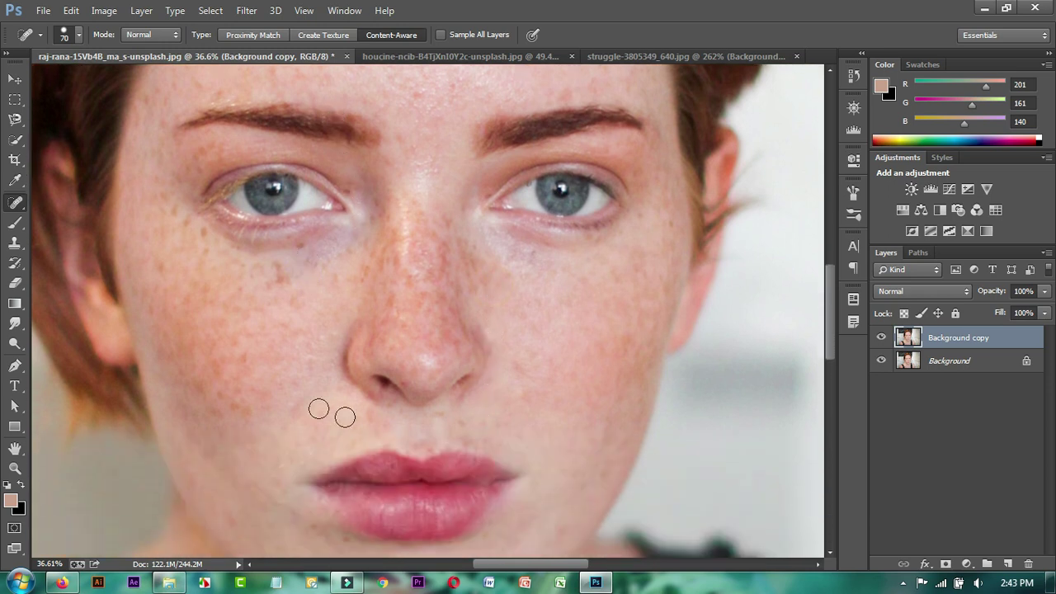
click(205, 232)
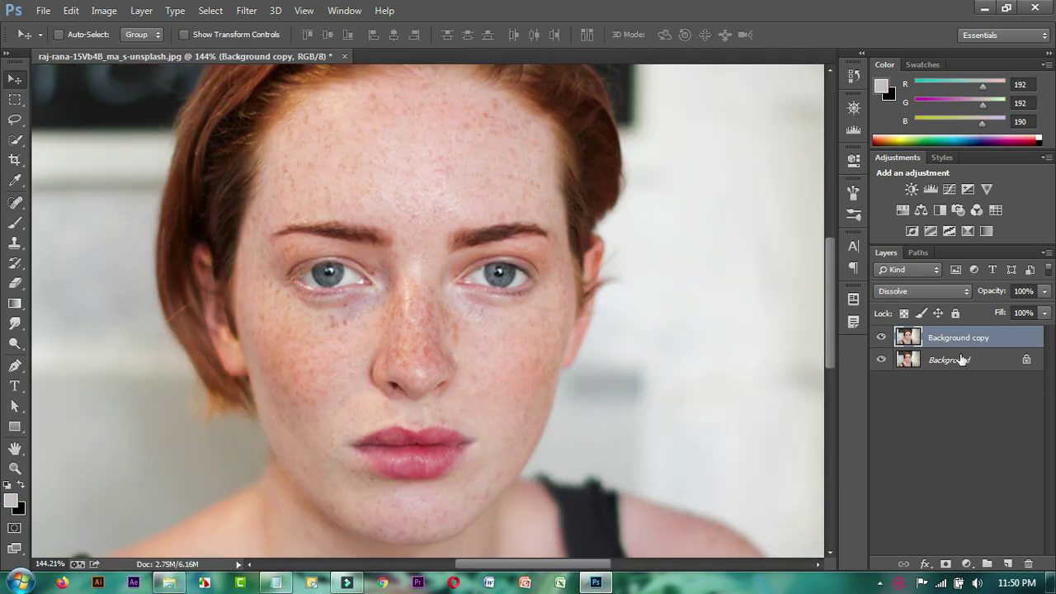
Step: Open Surface Blur and set its preview to 50% showing the whole face for comparison
click(252, 12)
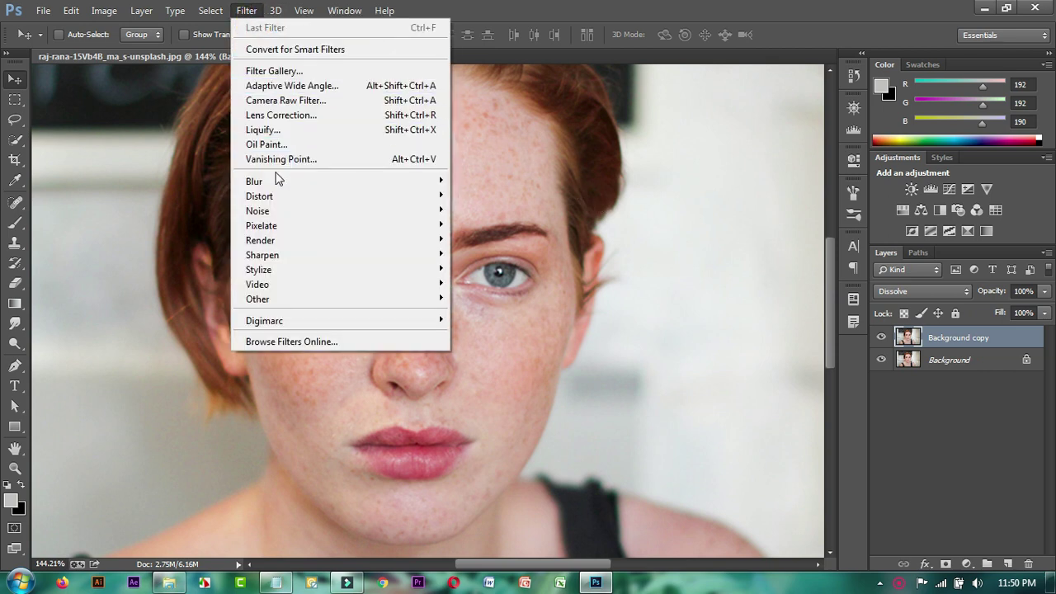
mouse_move(254, 180)
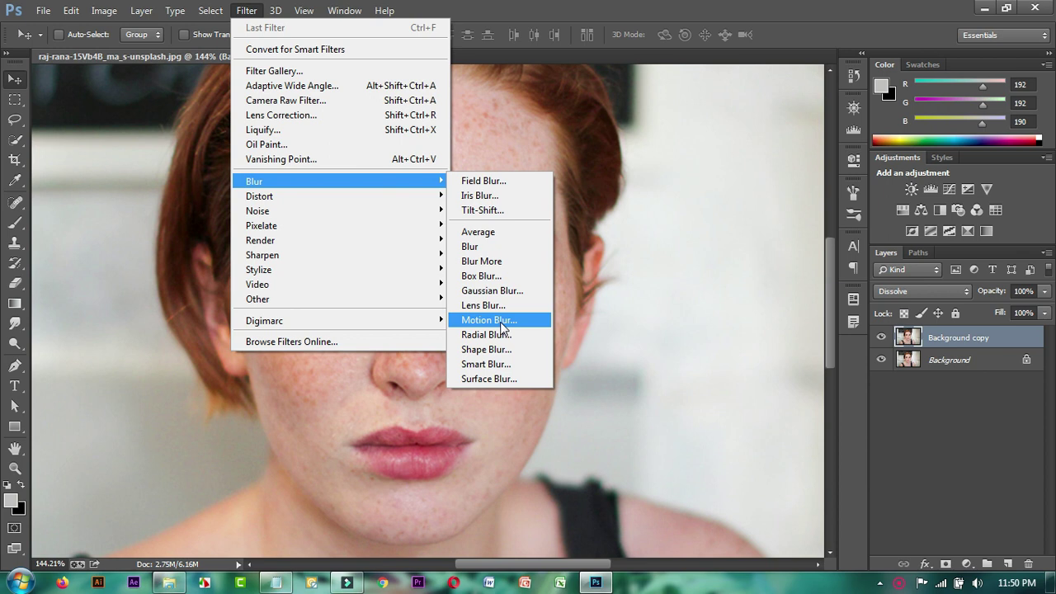
click(493, 380)
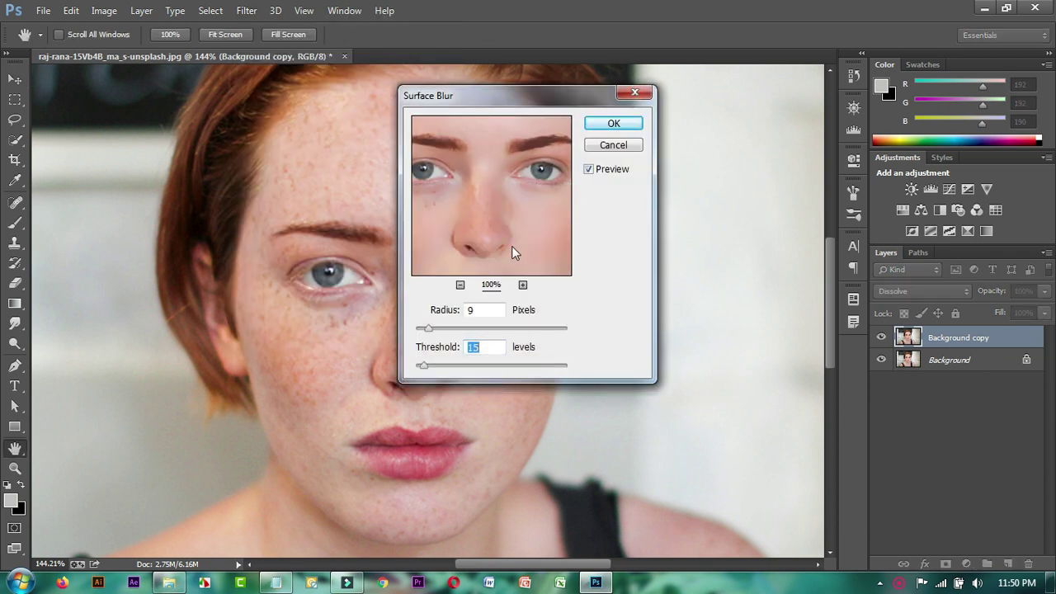
mouse_move(471, 210)
mouse_down()
mouse_move(537, 219)
mouse_move(516, 192)
mouse_up()
click(460, 284)
mouse_move(495, 225)
mouse_down()
mouse_move(538, 194)
mouse_move(532, 231)
mouse_up()
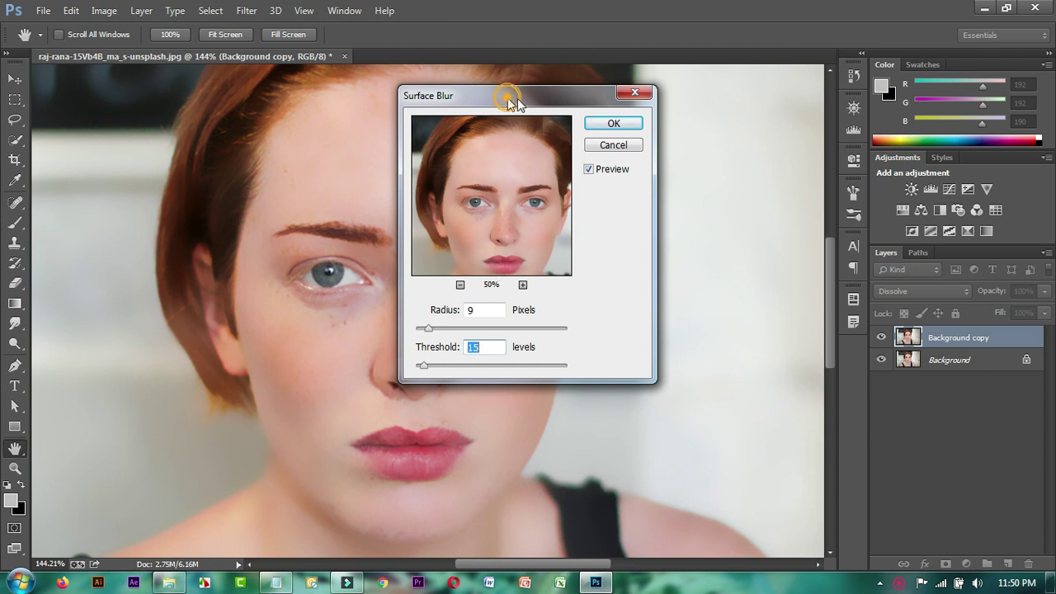
drag(507, 99, 761, 144)
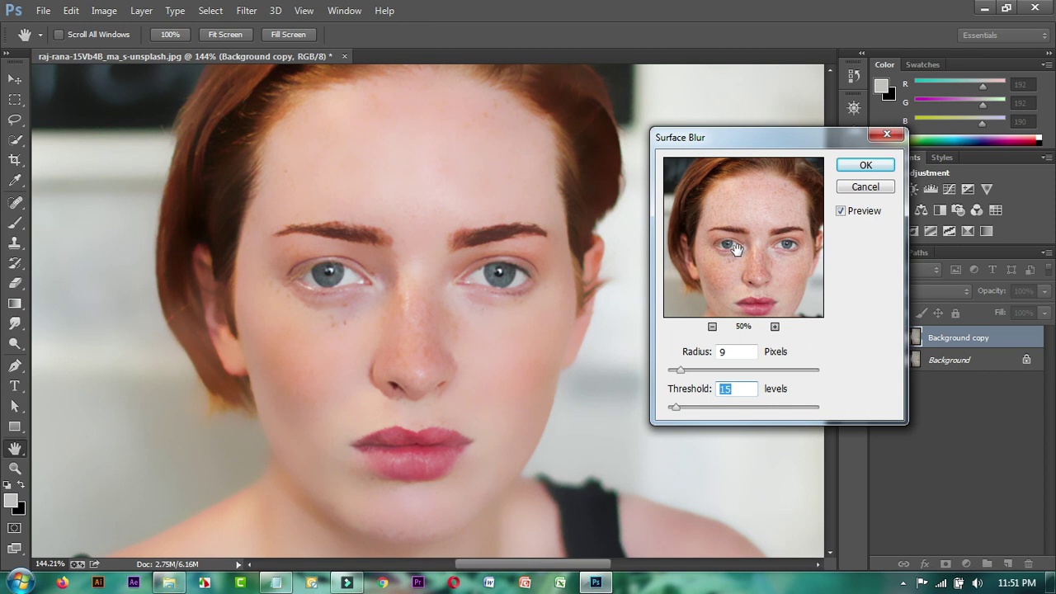
drag(737, 249, 724, 244)
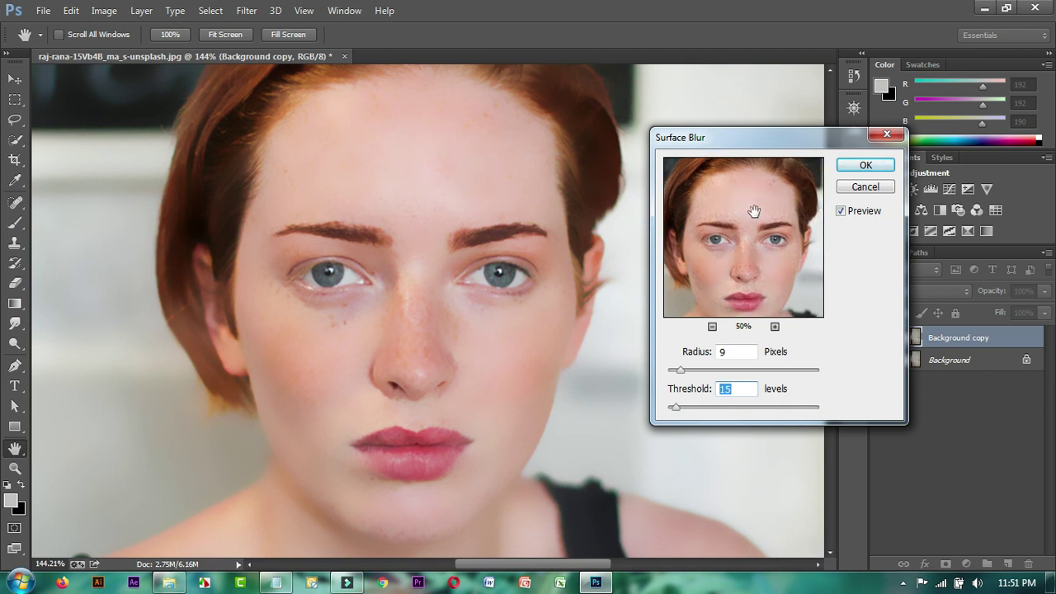
drag(723, 243, 755, 301)
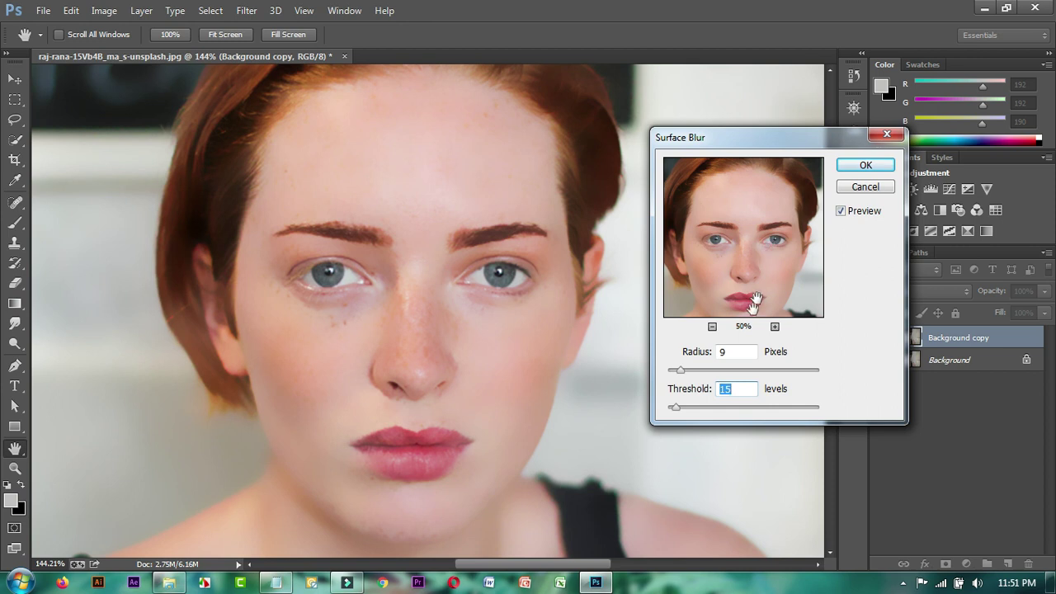
click(726, 222)
Step: Set Surface Blur Radius to 5 and Threshold to 11 and apply it
drag(680, 370, 673, 371)
click(676, 372)
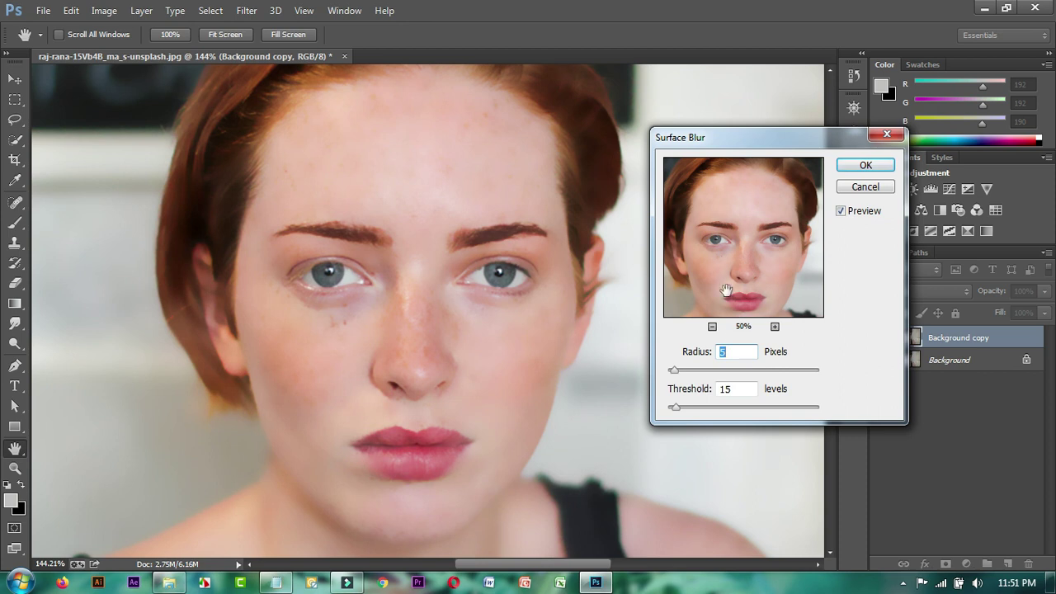
drag(674, 407, 670, 408)
drag(675, 411, 673, 410)
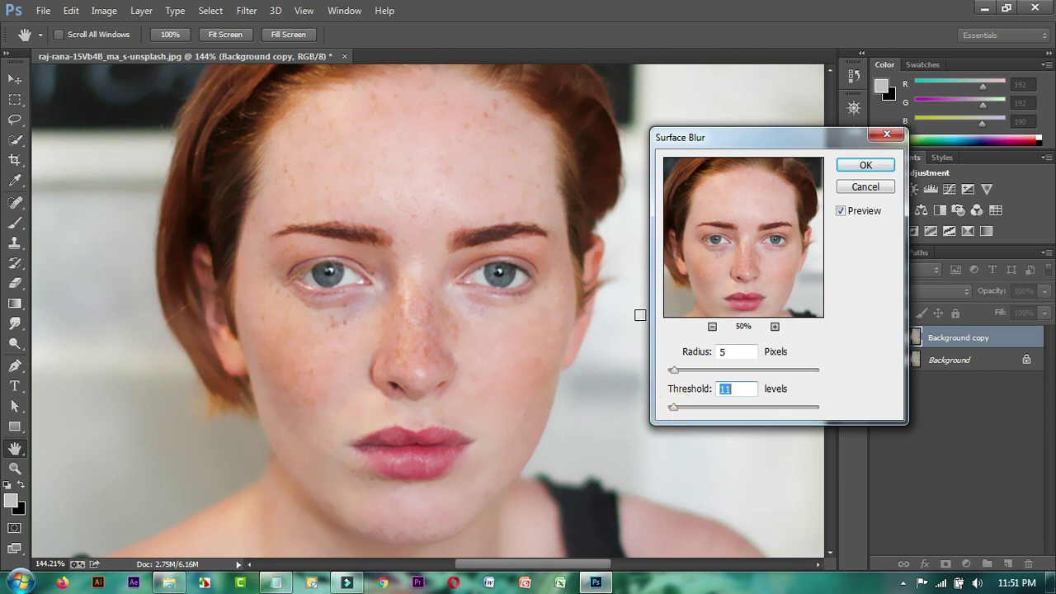
click(868, 166)
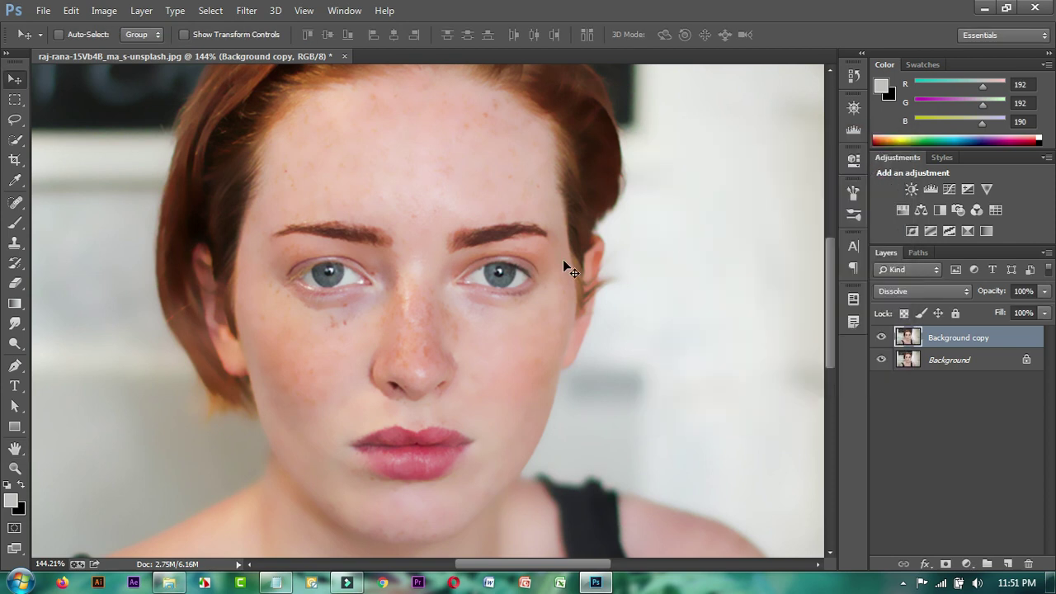
Step: Toggle the blurred Background copy's visibility to compare it with the original
scroll(380, 341, down, 2)
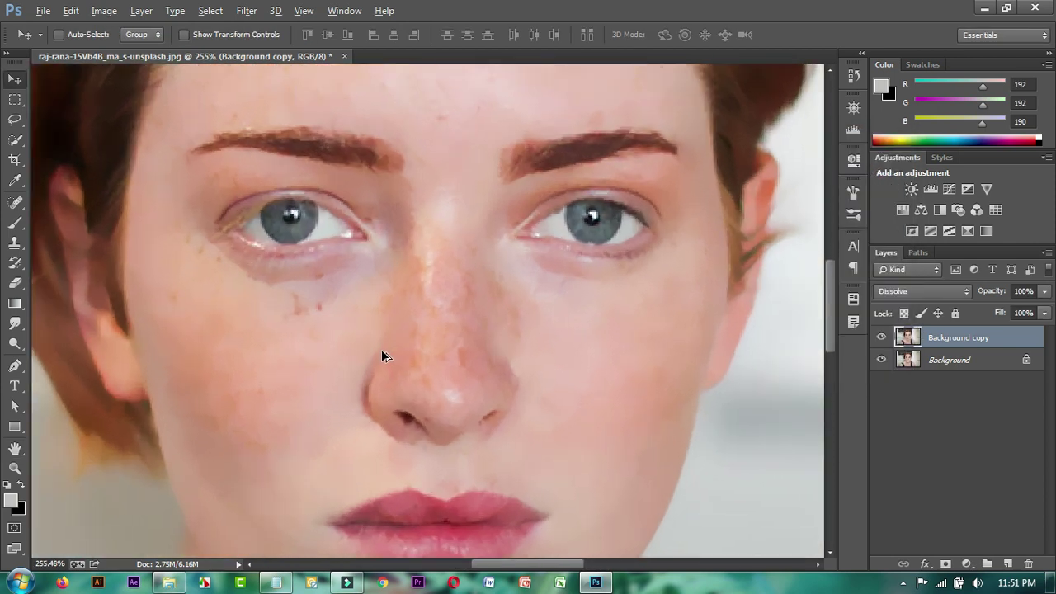
scroll(390, 353, down, 1)
scroll(405, 420, up, 2)
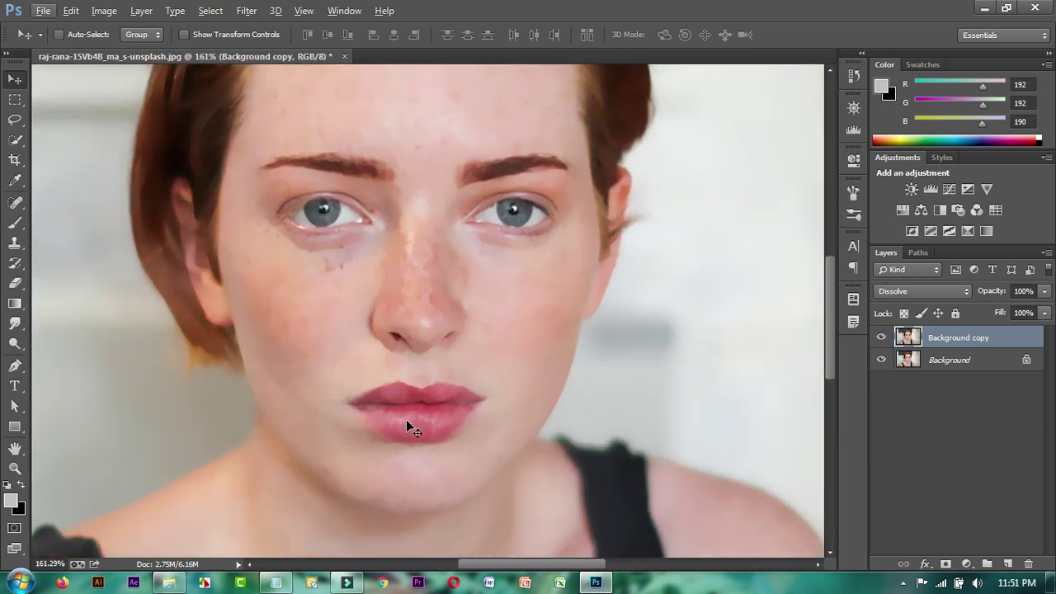
scroll(417, 379, up, 1)
scroll(419, 342, down, 2)
scroll(419, 343, up, 2)
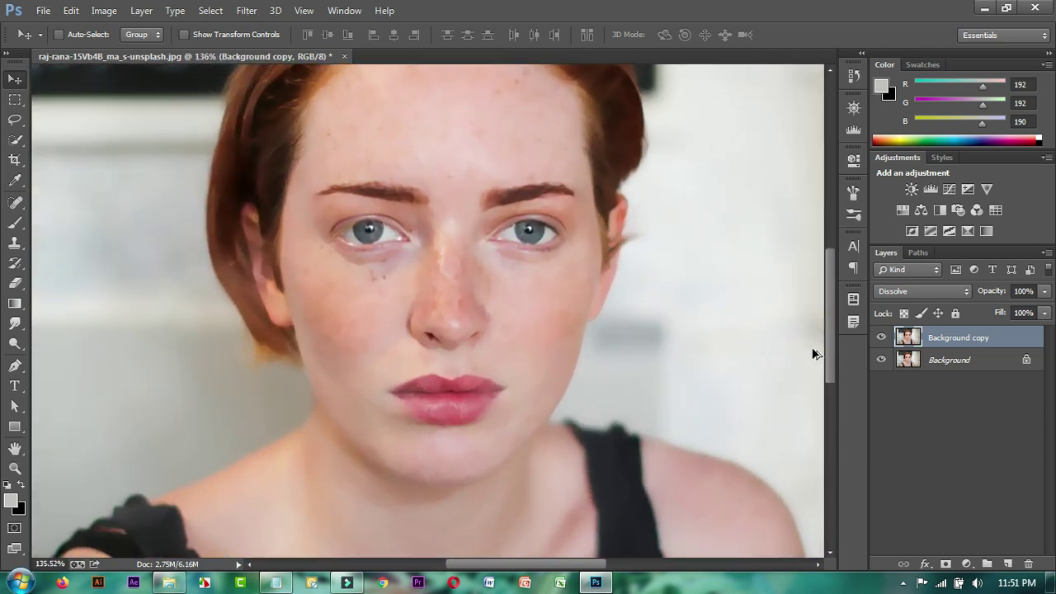
click(882, 339)
click(882, 339)
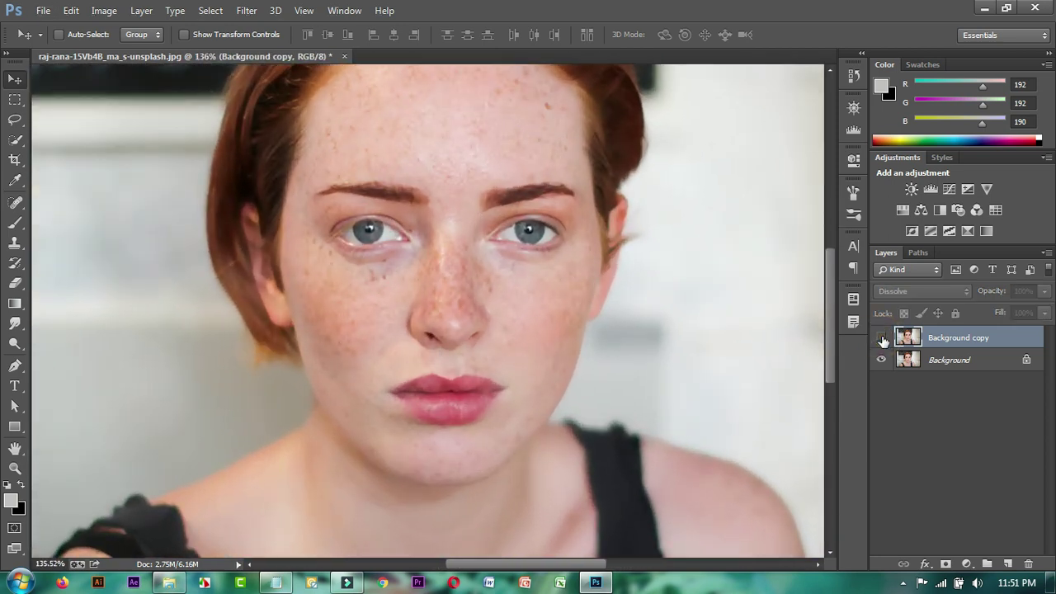
click(882, 339)
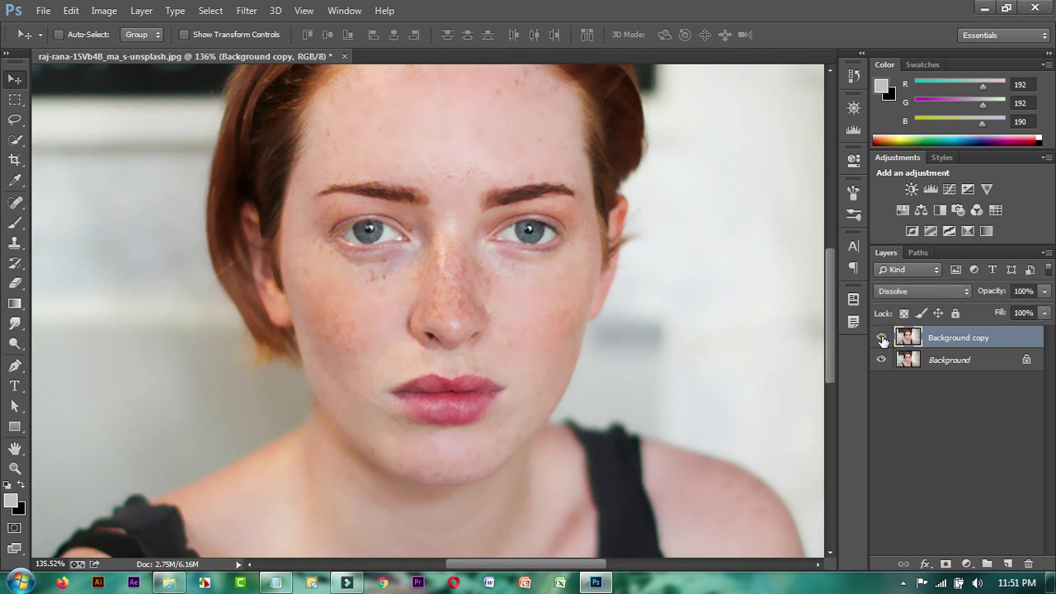
Step: Zoom around the face, then duplicate Background copy into Background copy 2
scroll(533, 291, up, 1)
scroll(533, 291, up, 1)
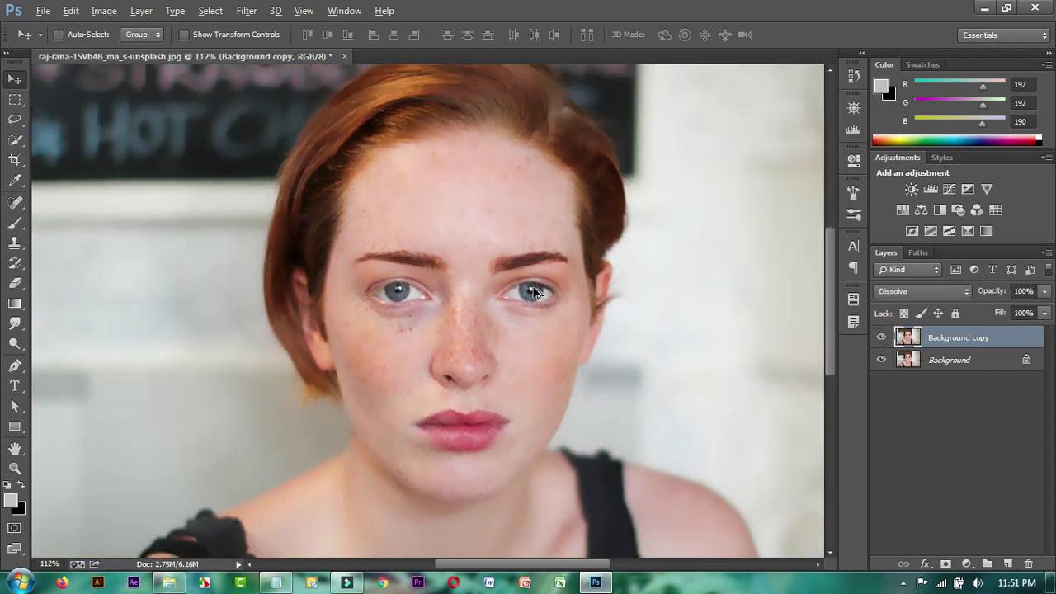
scroll(535, 293, up, 1)
key(alt)
scroll(743, 354, down, 1)
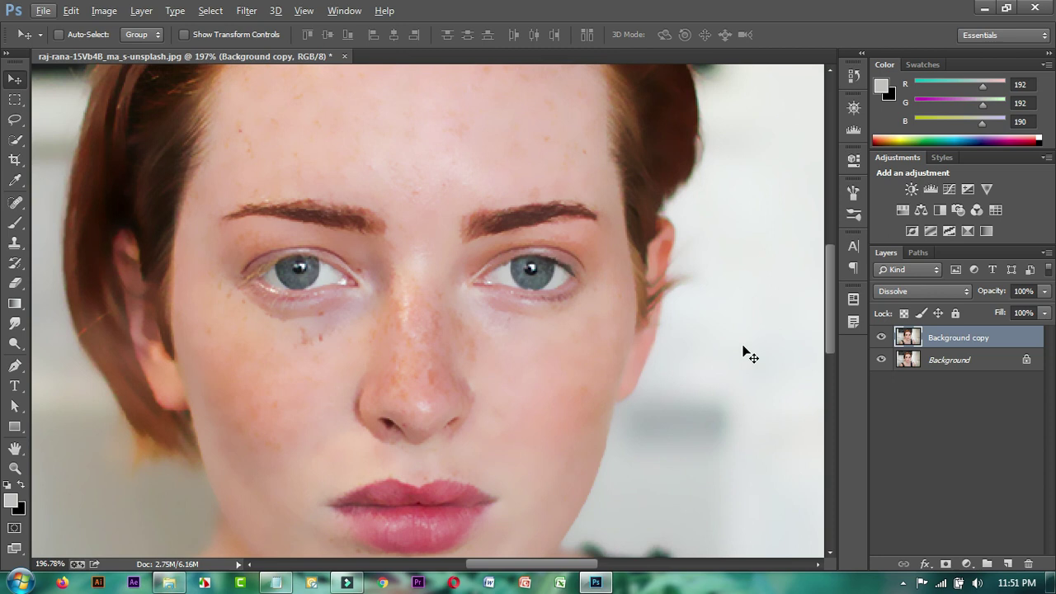
scroll(667, 382, down, 1)
scroll(513, 322, down, 1)
scroll(508, 286, up, 1)
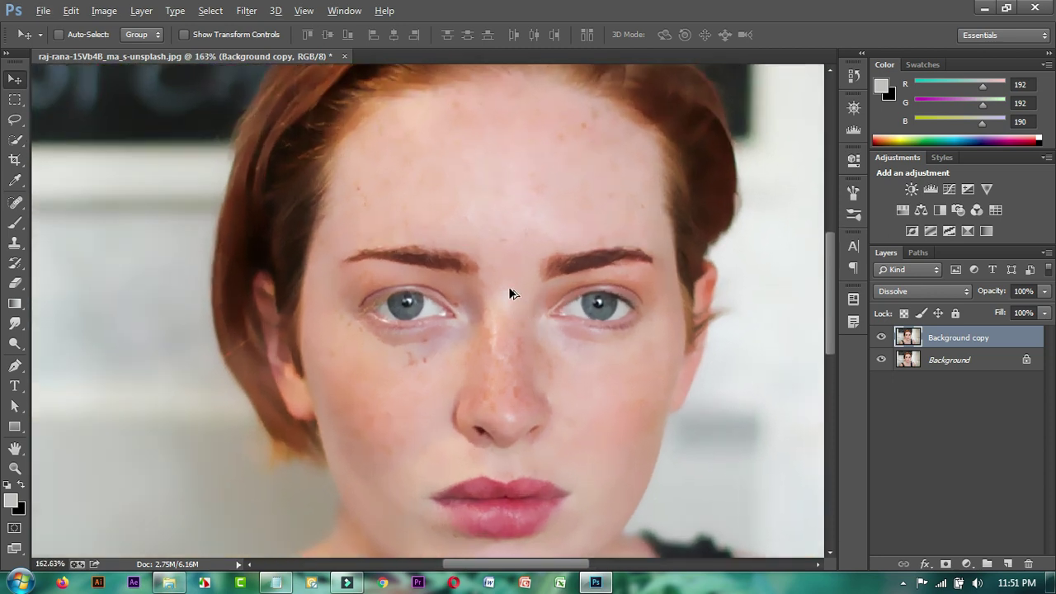
scroll(508, 287, up, 1)
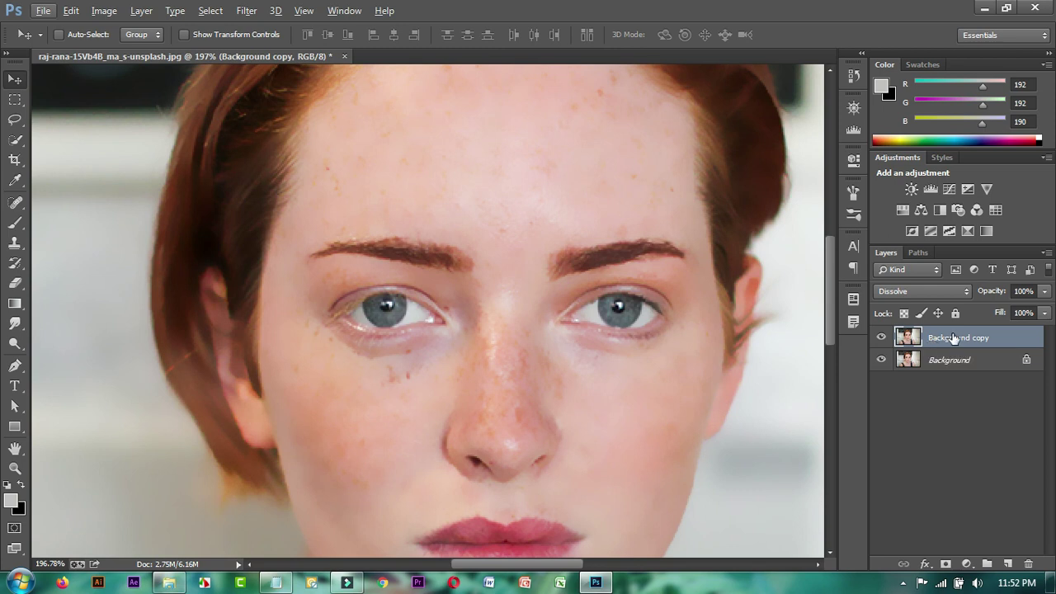
drag(953, 338, 1007, 563)
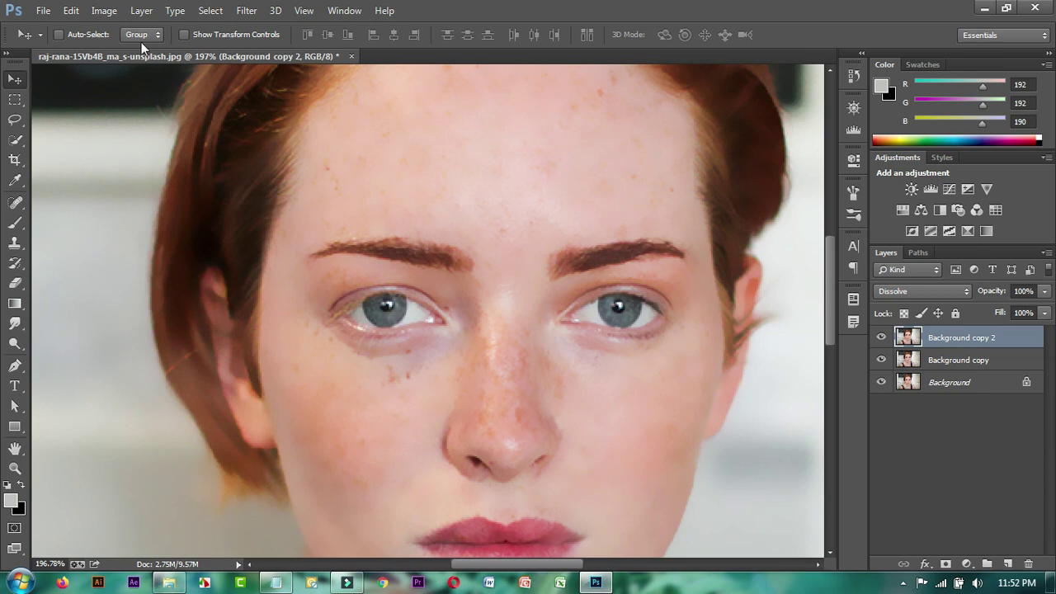
Step: Open the Filter menu for Background copy 2, with Surface Blur listed as last filter
click(249, 12)
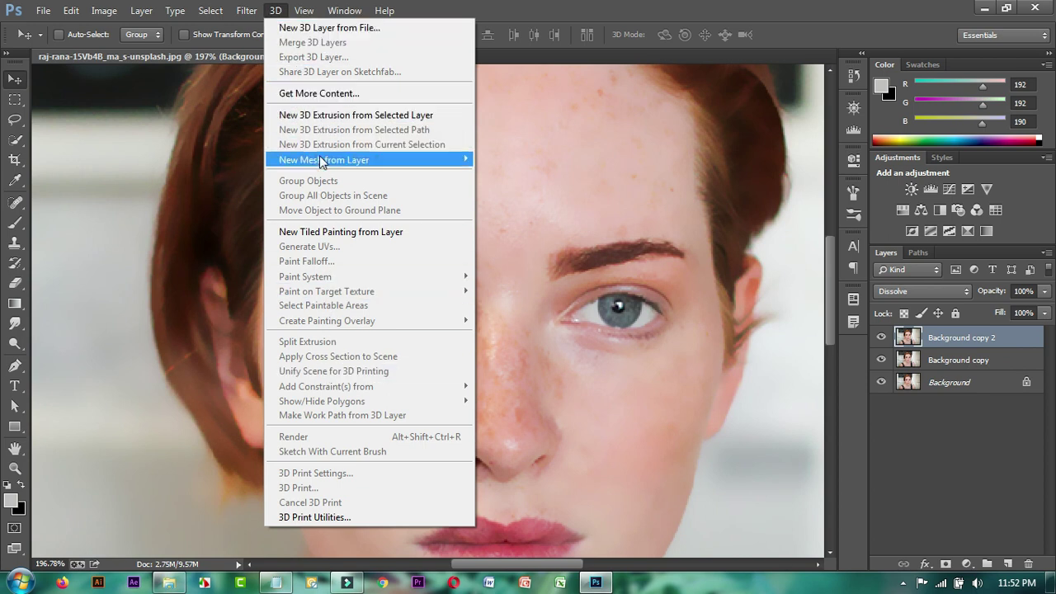
mouse_move(304, 11)
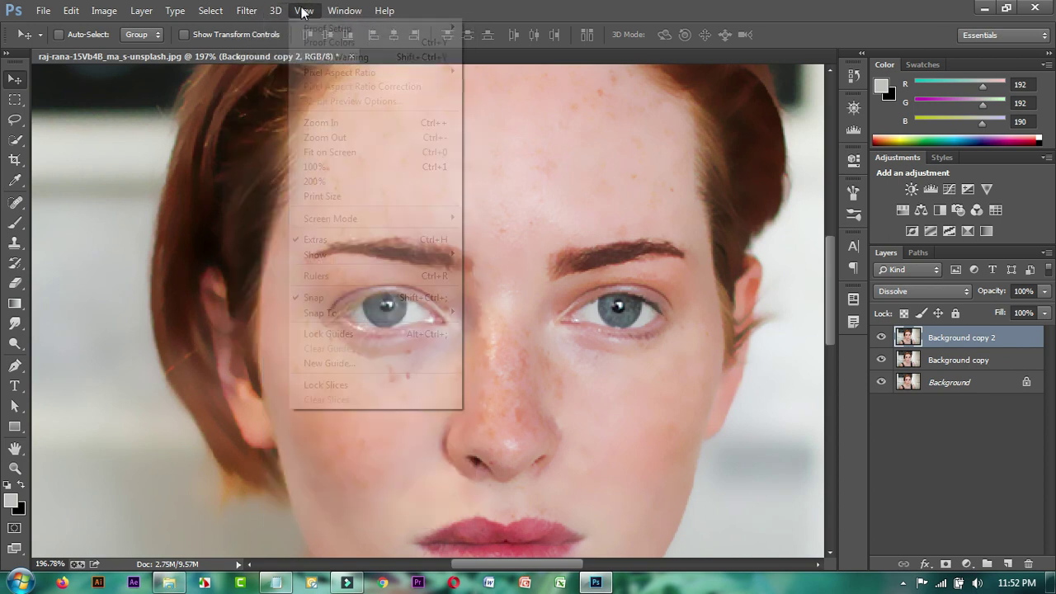
click(283, 11)
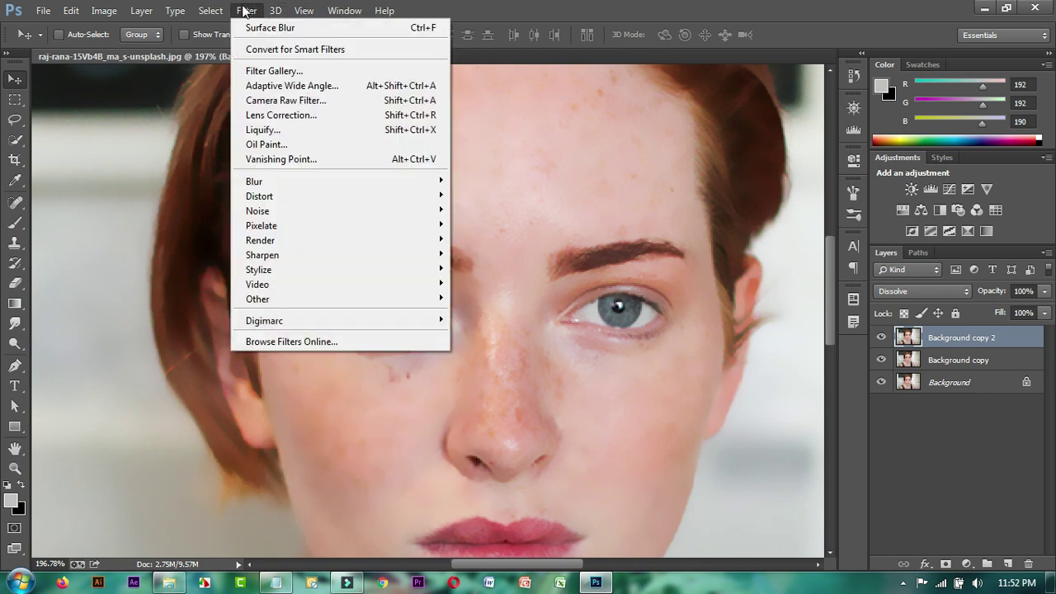
Step: Minimize Photoshop and Notepad and open Personalization from the desktop's context menu
mouse_move(246, 11)
click(983, 10)
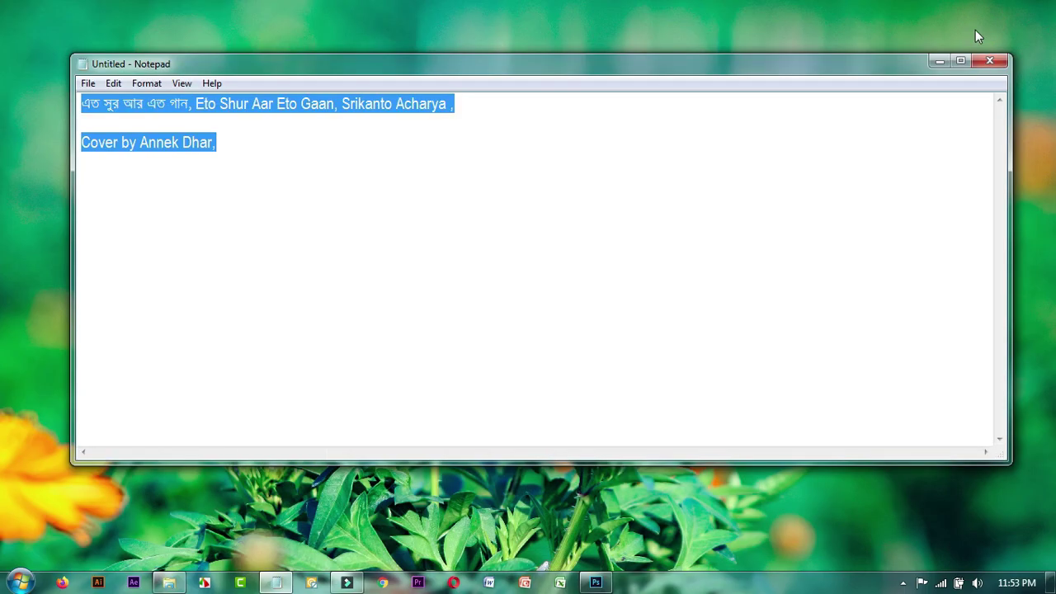
click(938, 61)
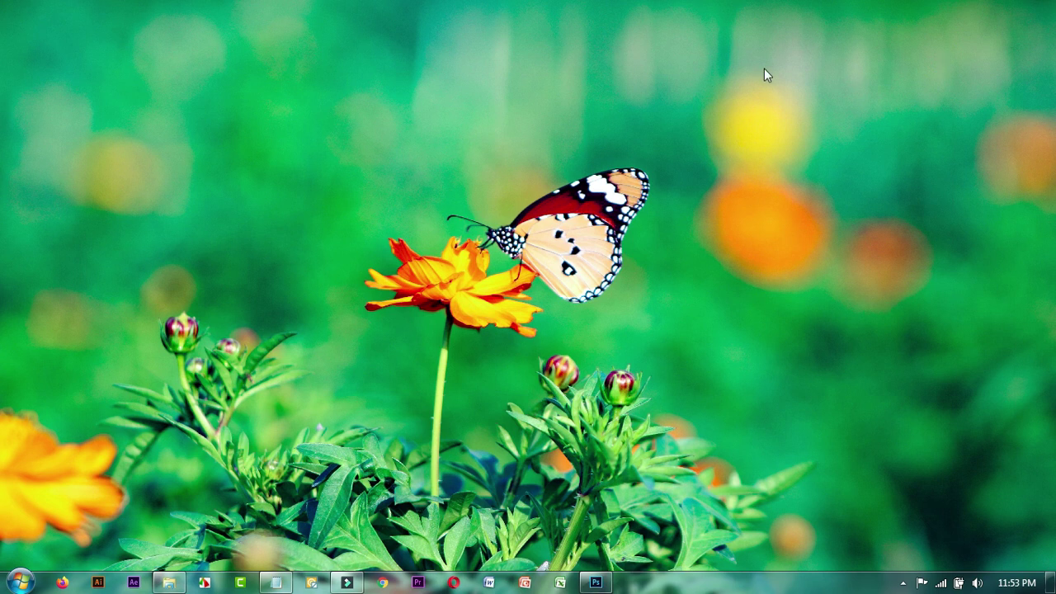
right_click(555, 45)
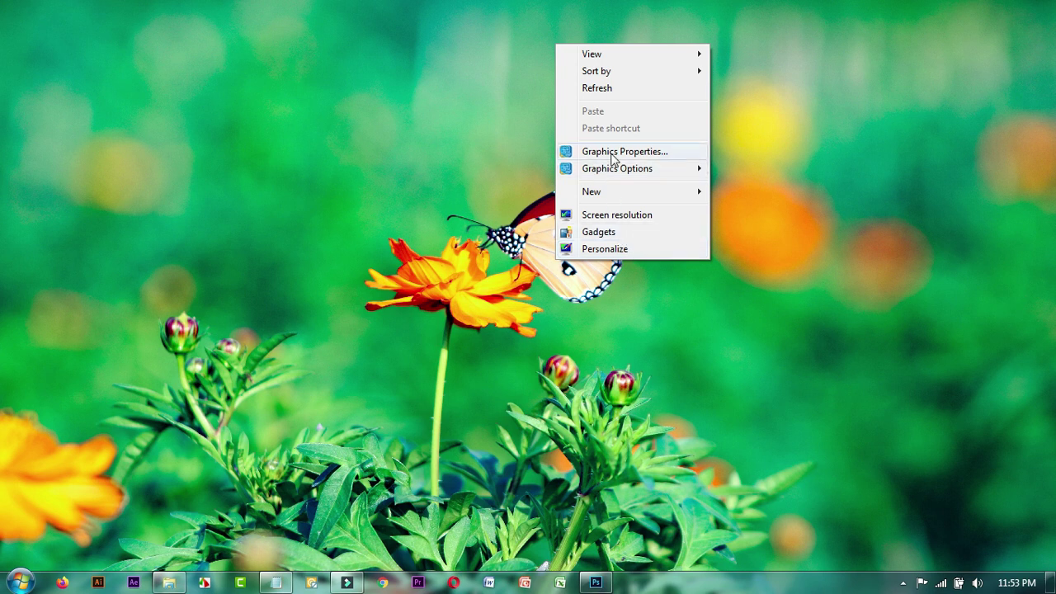
right_click(902, 201)
right_click(682, 66)
mouse_move(743, 190)
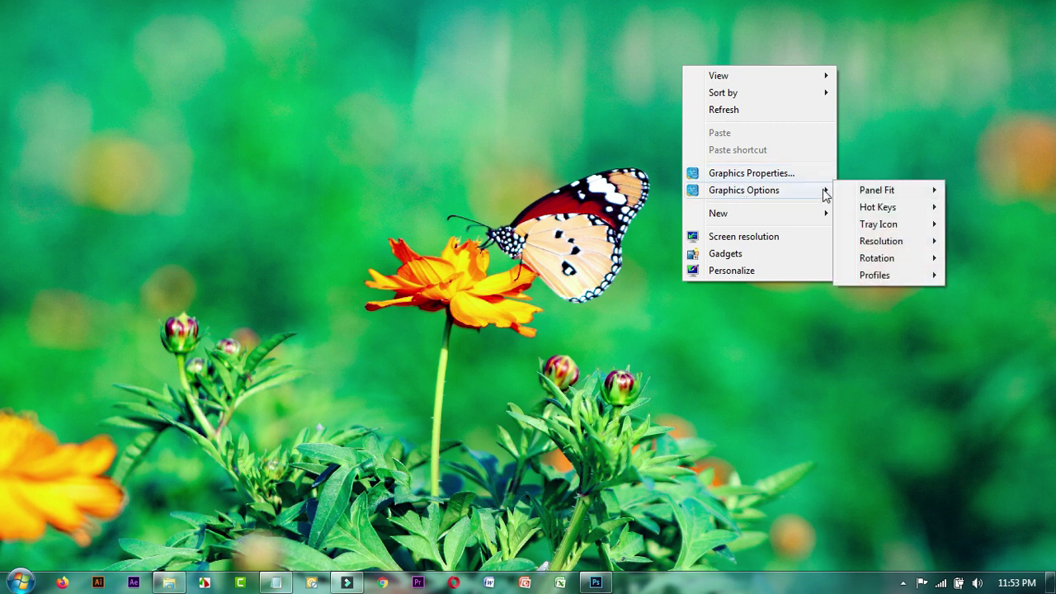
right_click(523, 78)
click(587, 285)
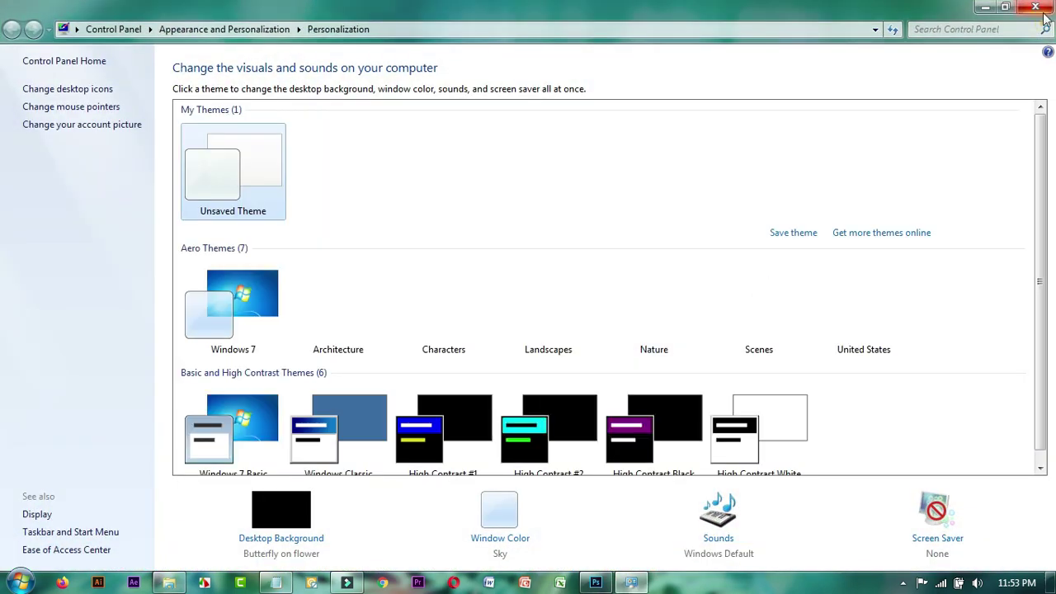
Step: Close Personalization and view the Intel HD Graphics 4600 adapter properties from Screen Resolution
click(1036, 7)
right_click(696, 114)
click(754, 286)
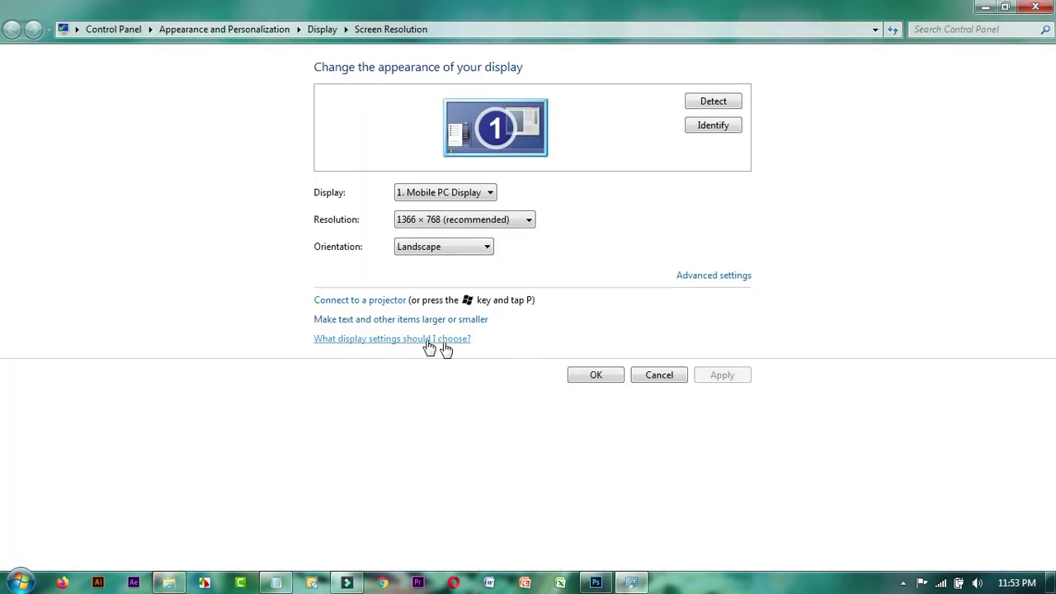
click(711, 281)
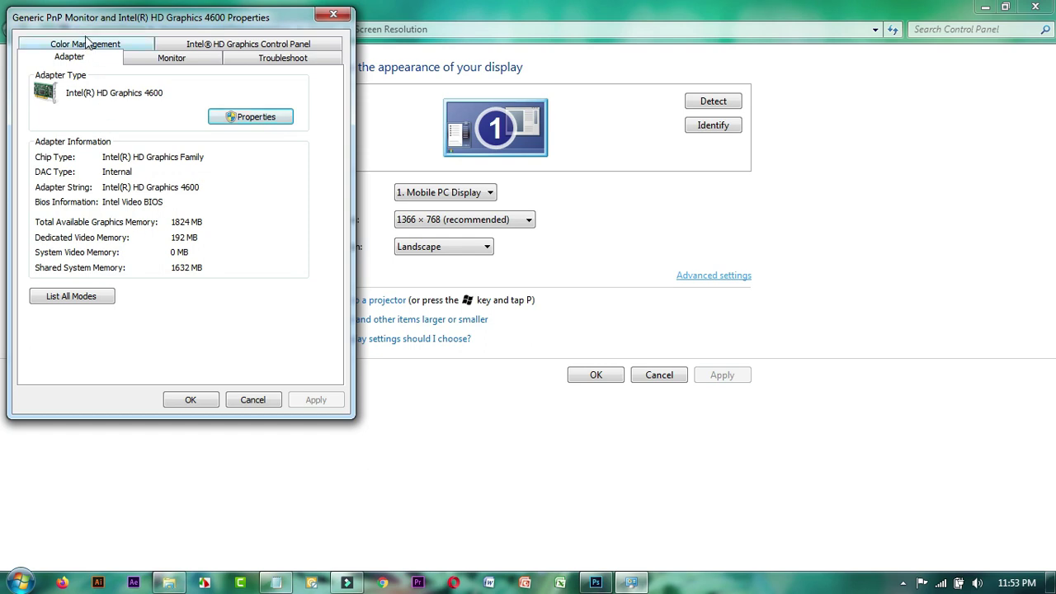
drag(87, 25, 500, 95)
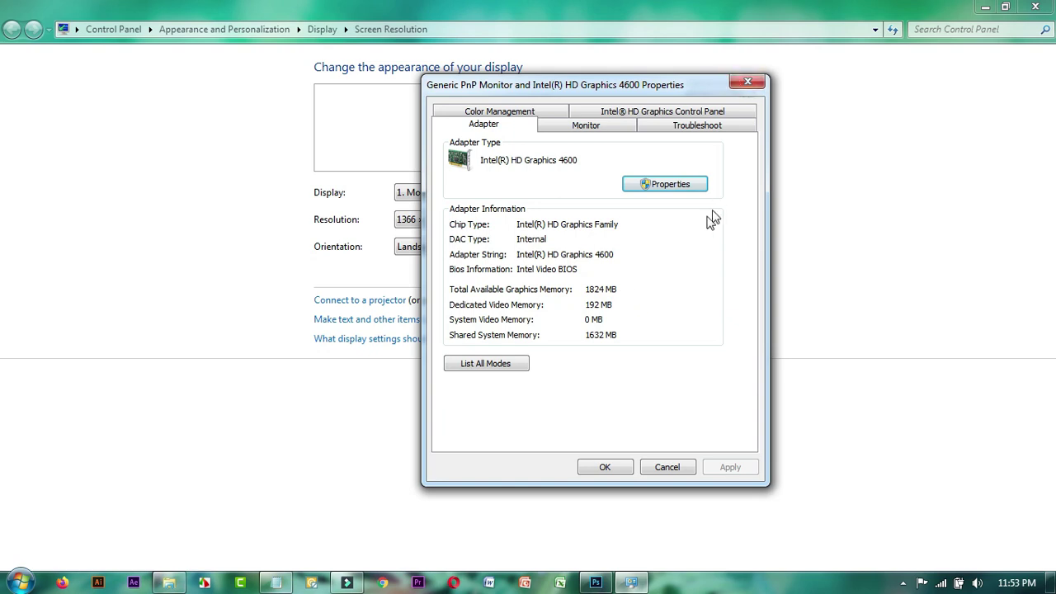
Step: Close the adapter properties and display settings and return to the Photoshop portrait
click(751, 84)
click(1035, 6)
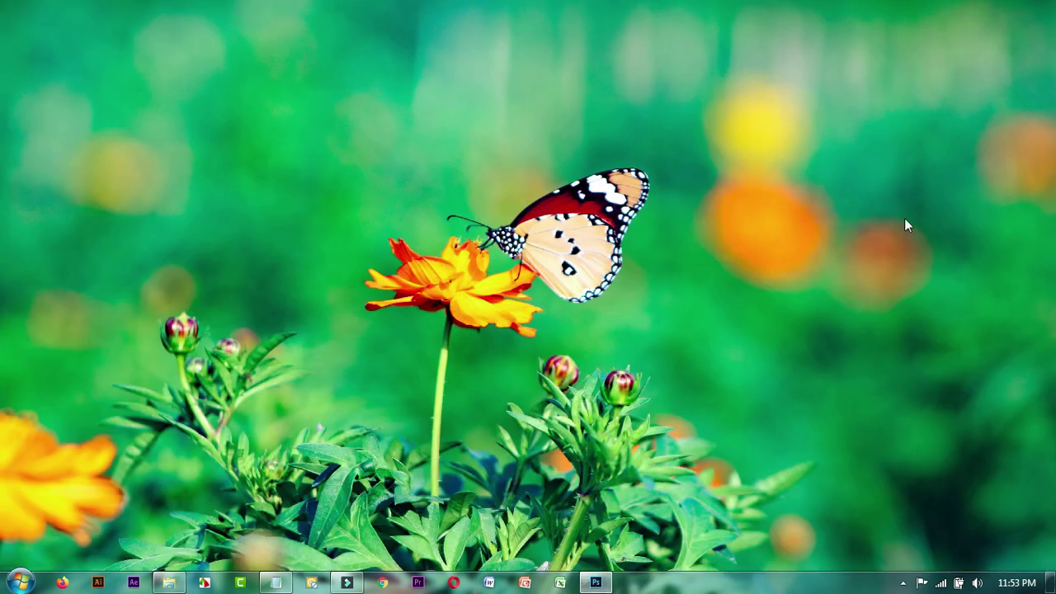
click(595, 581)
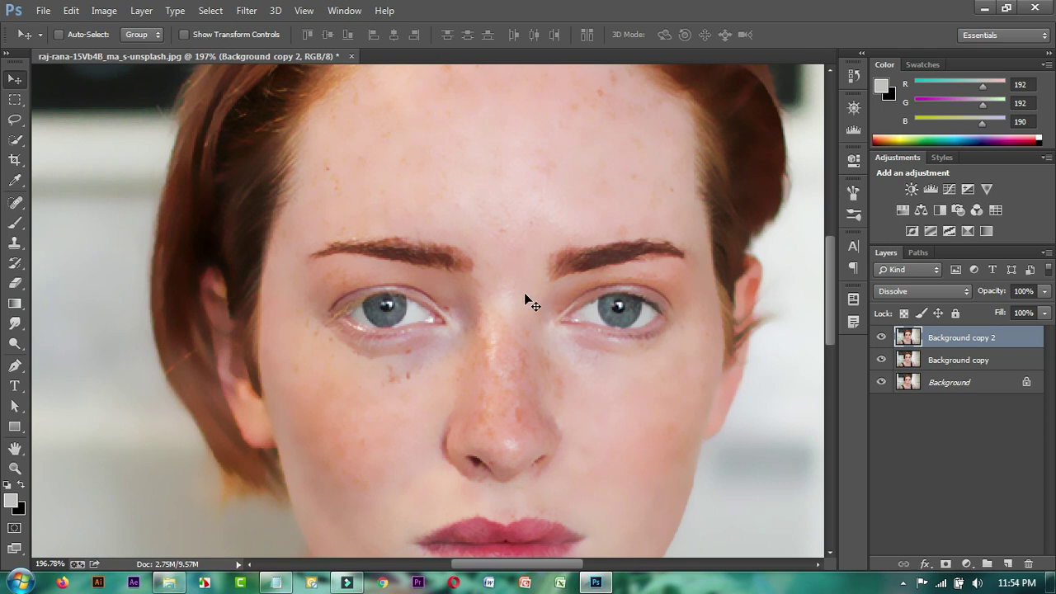
Step: Apply Oil Paint with Shine 0, Stylization 0.69, Cleanliness 2.85 and Scale 1.24
scroll(528, 302, down, 2)
scroll(521, 293, down, 1)
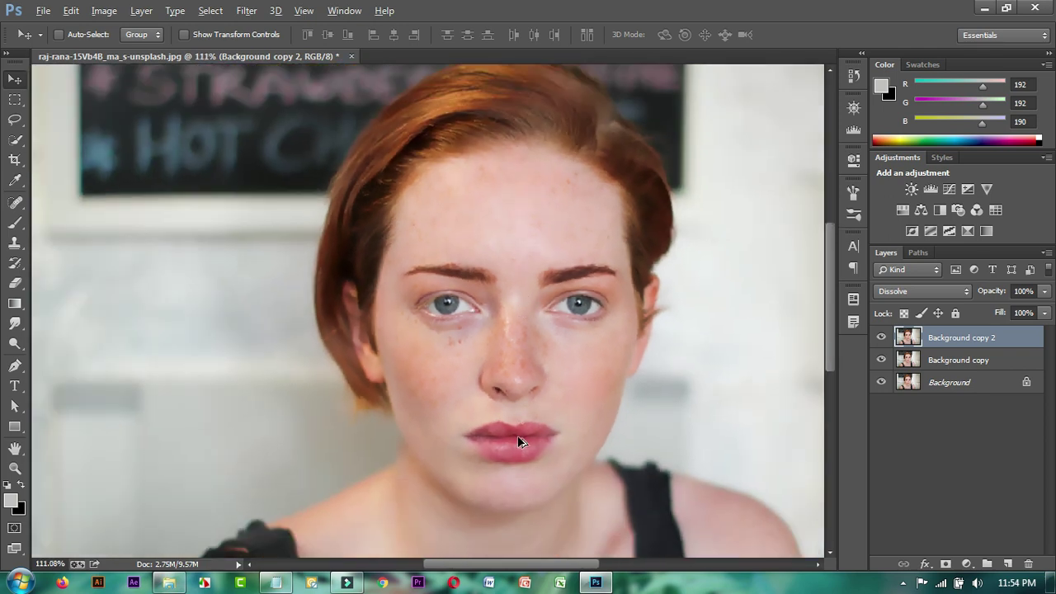
scroll(517, 441, up, 1)
scroll(520, 443, up, 1)
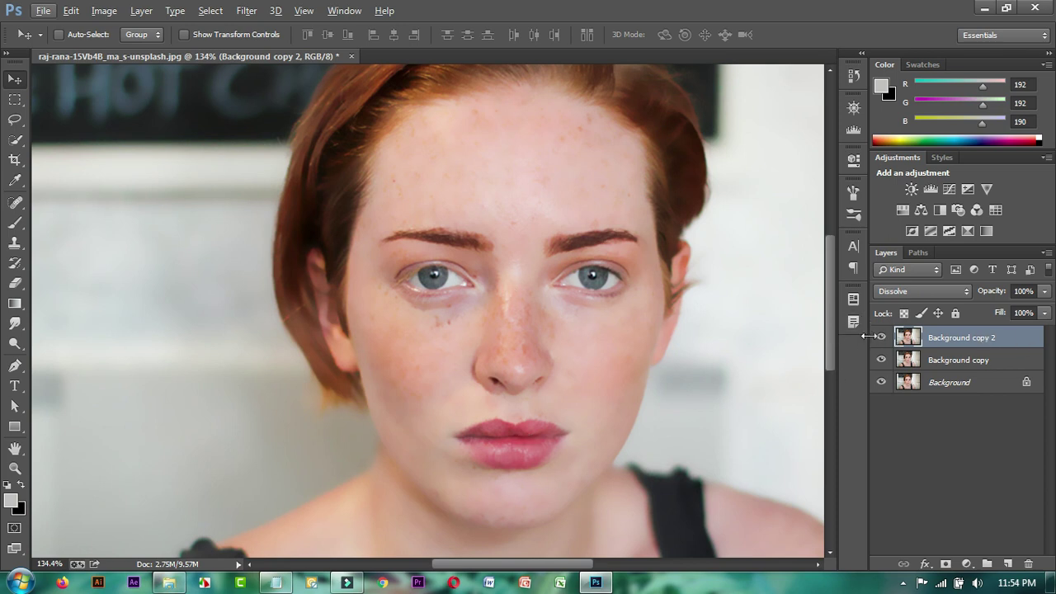
click(248, 10)
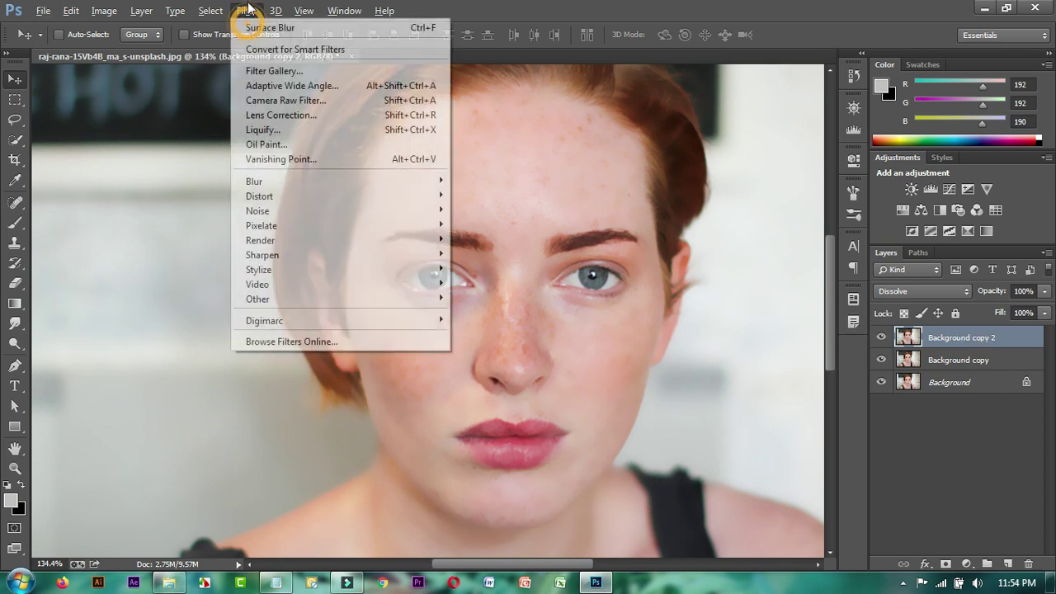
click(264, 144)
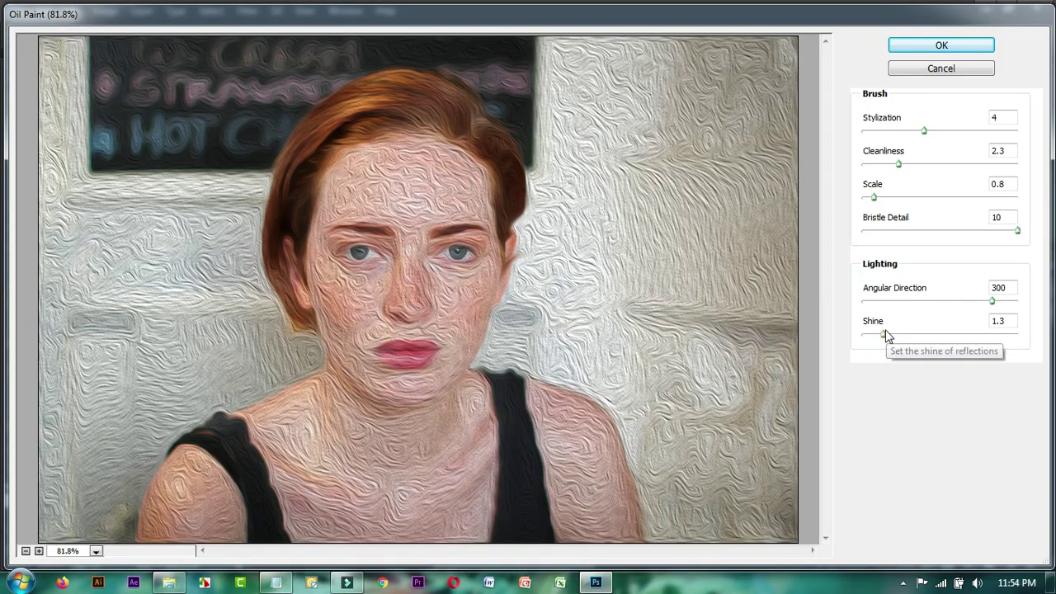
drag(882, 334, 838, 336)
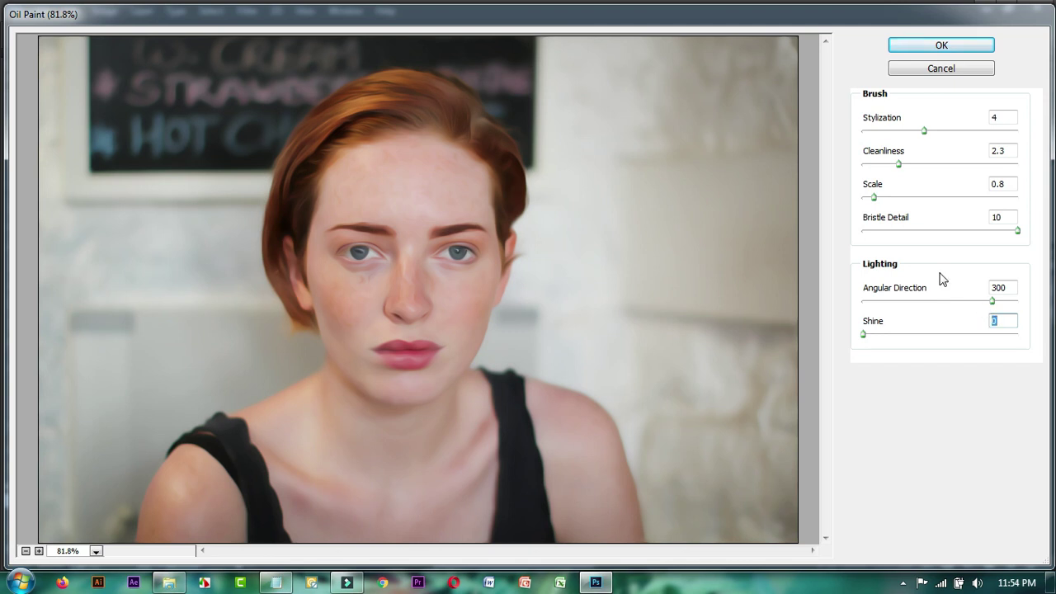
drag(895, 130, 872, 131)
drag(899, 165, 887, 169)
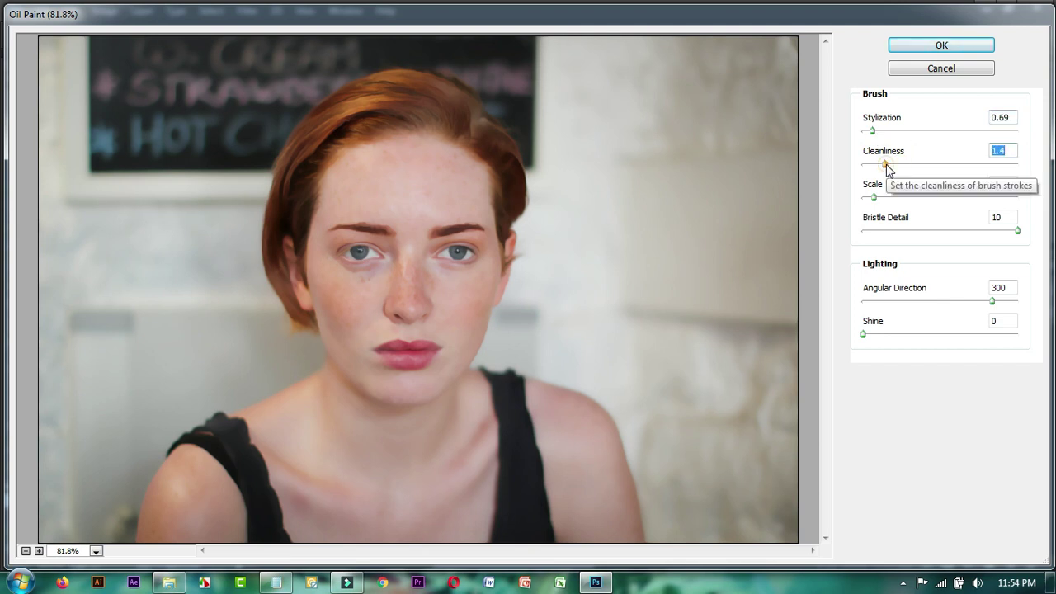
drag(885, 165, 909, 165)
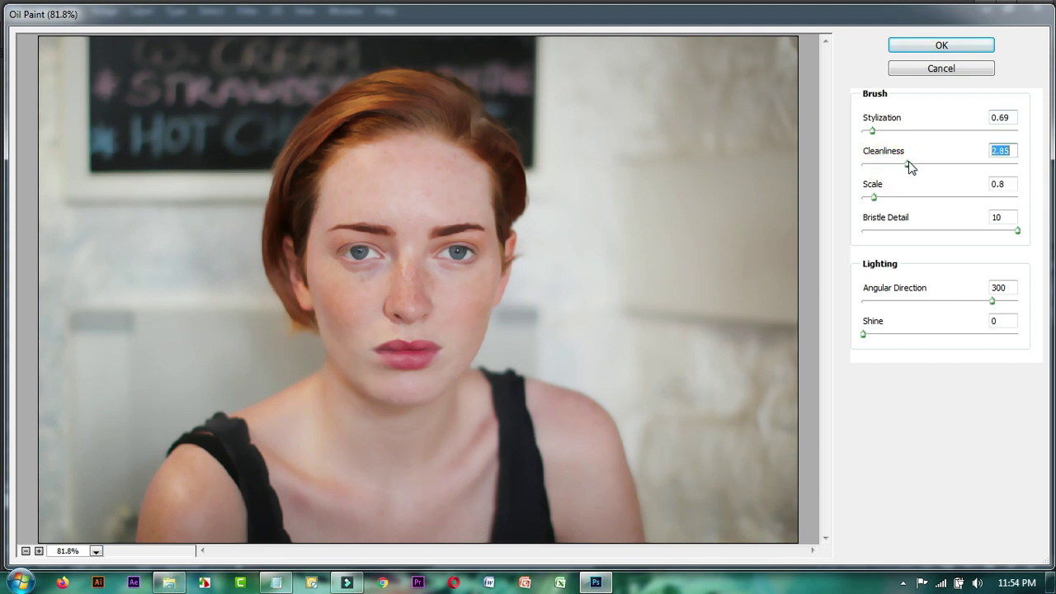
drag(874, 197, 882, 194)
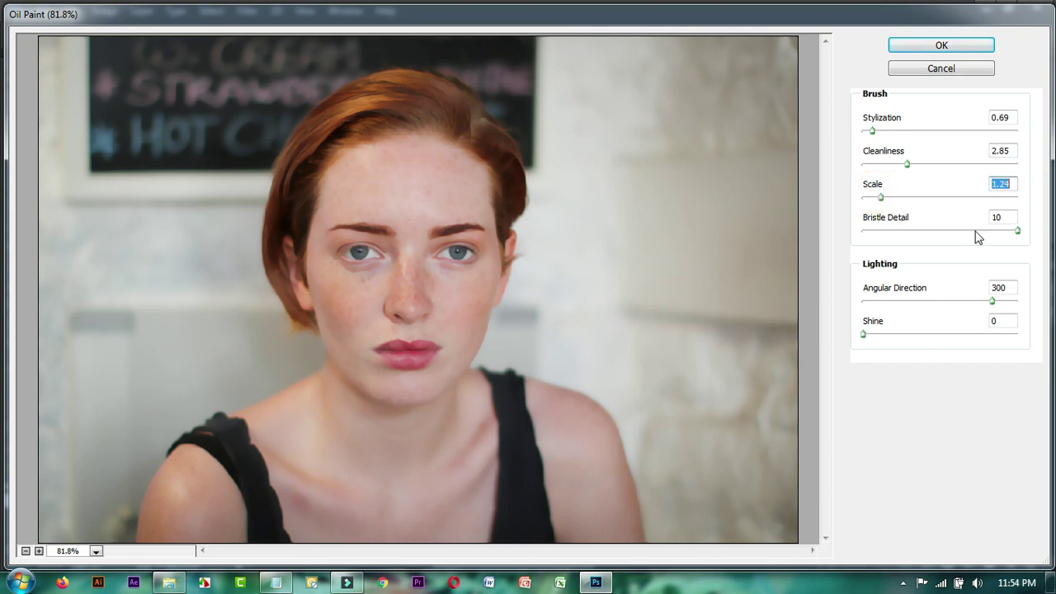
click(960, 45)
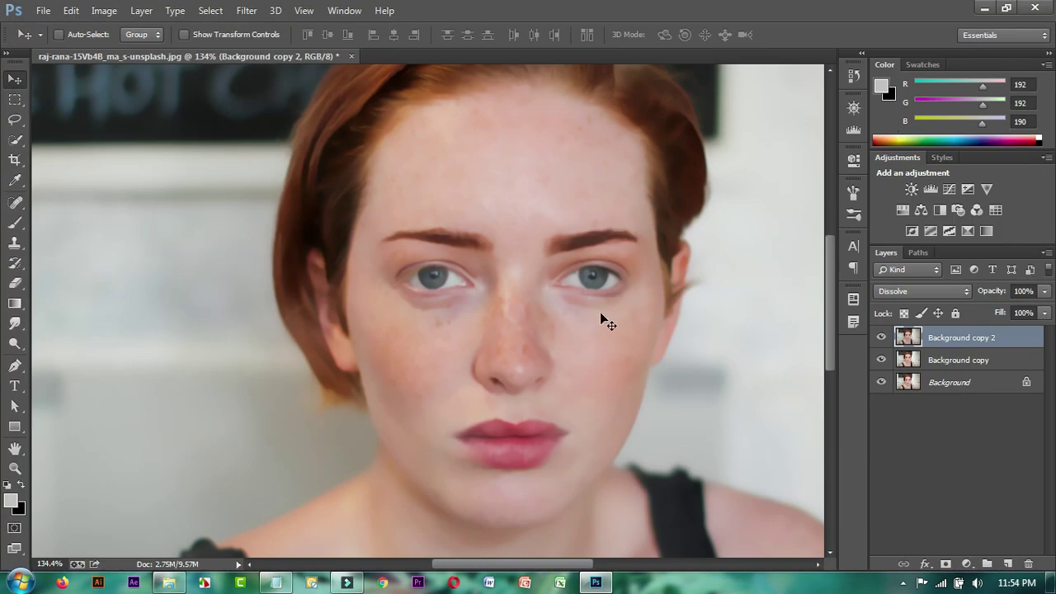
Step: Apply a Gaussian Blur of 0.8 pixels radius to Background copy 2
scroll(496, 351, up, 3)
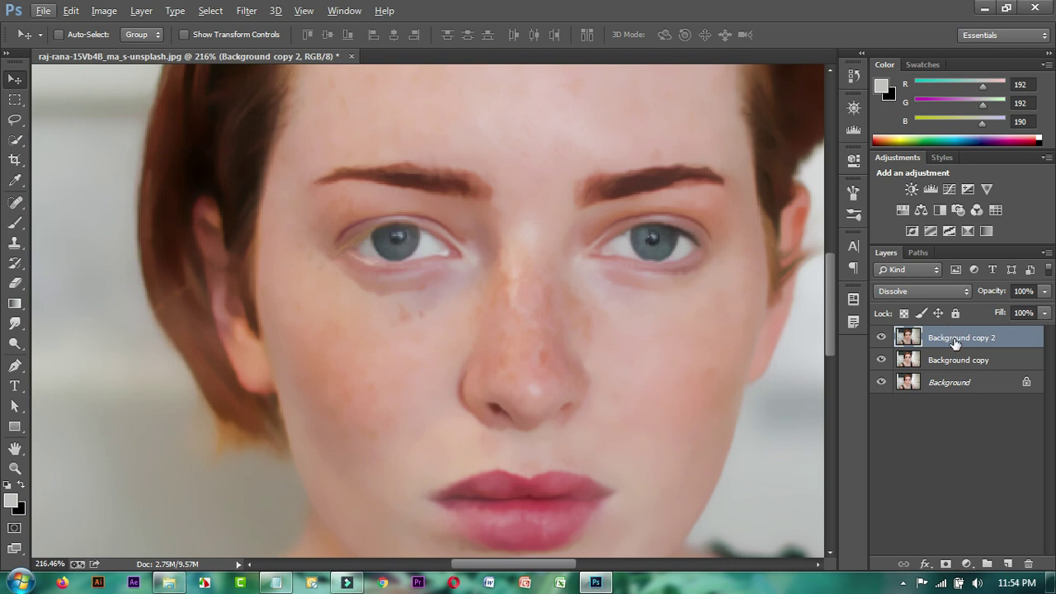
click(246, 10)
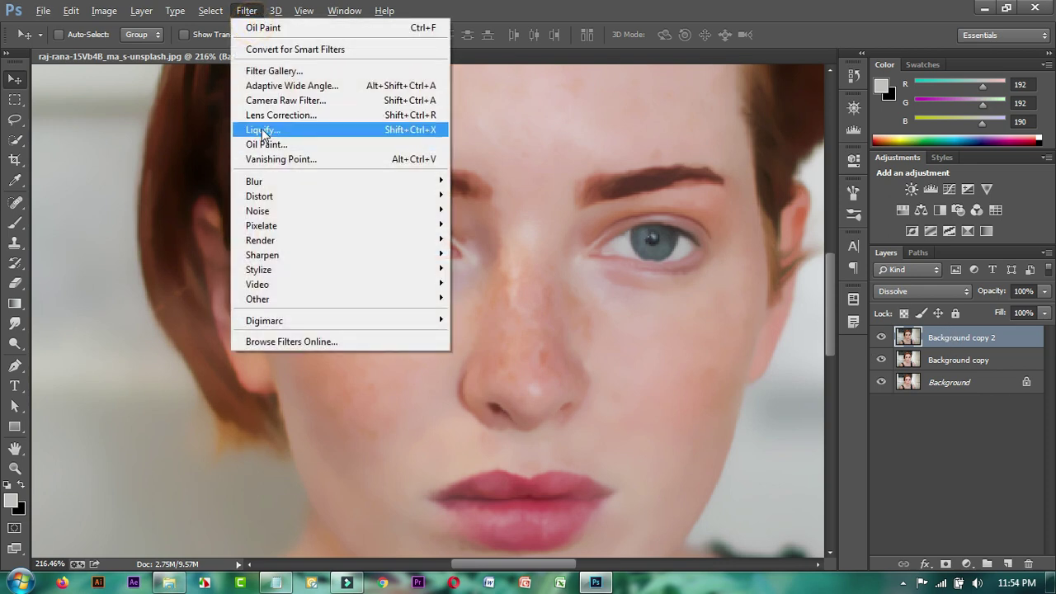
mouse_move(338, 180)
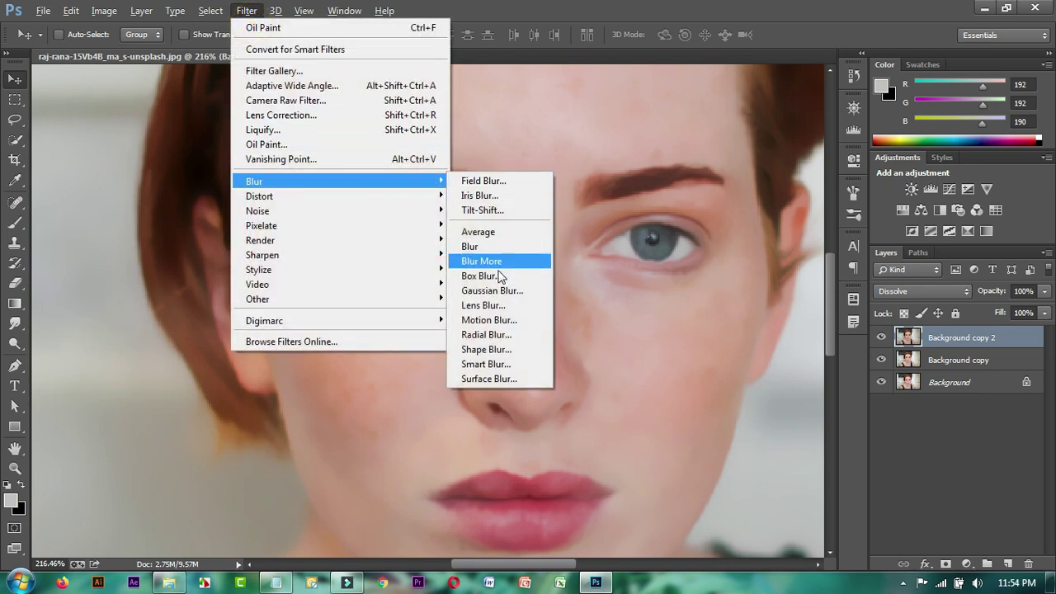
click(493, 289)
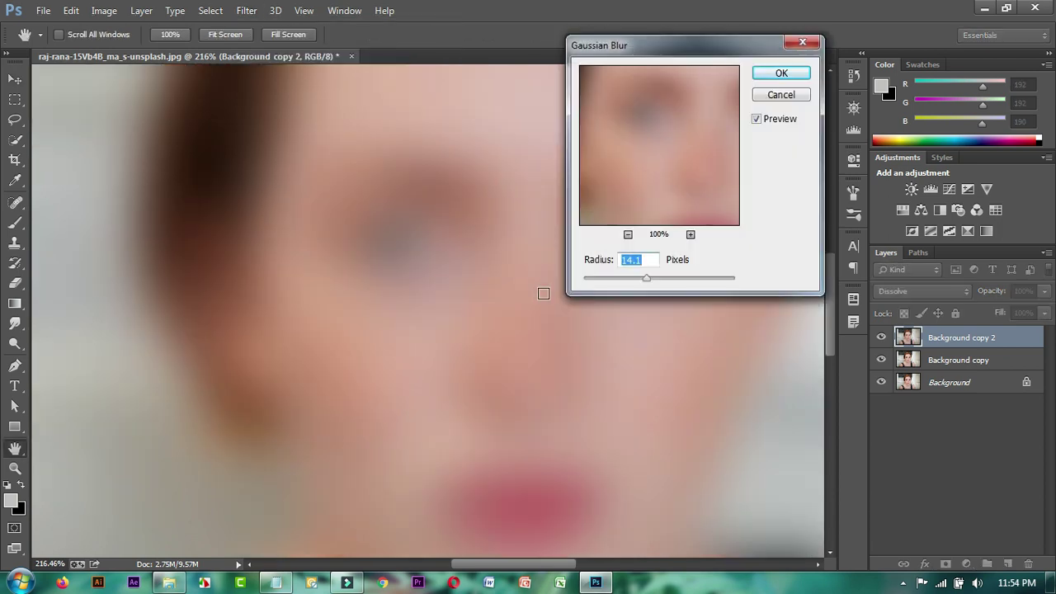
click(598, 282)
drag(598, 281, 592, 281)
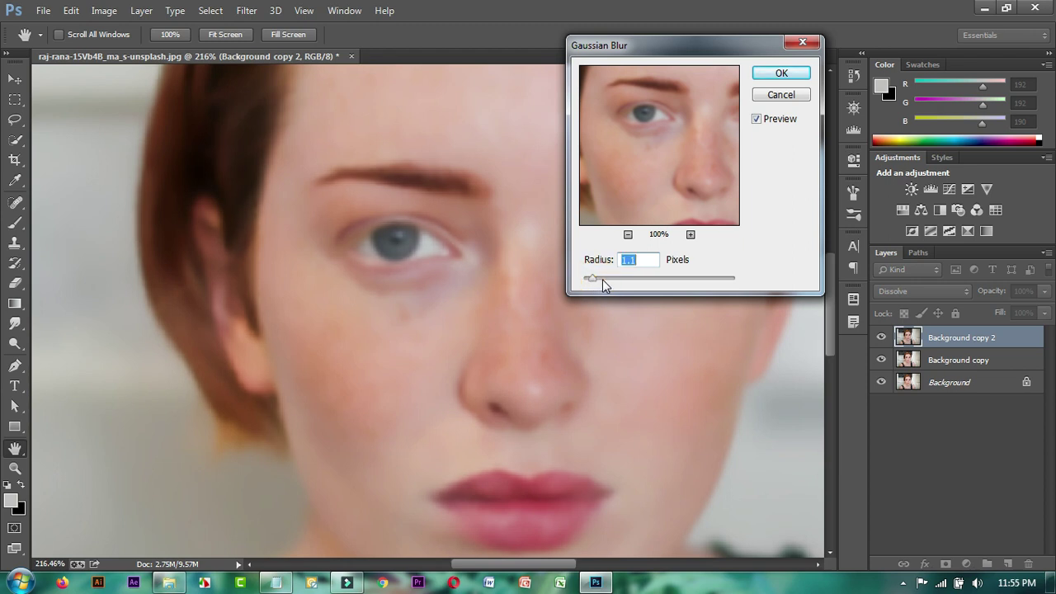
drag(602, 279, 591, 282)
drag(591, 280, 589, 280)
click(797, 75)
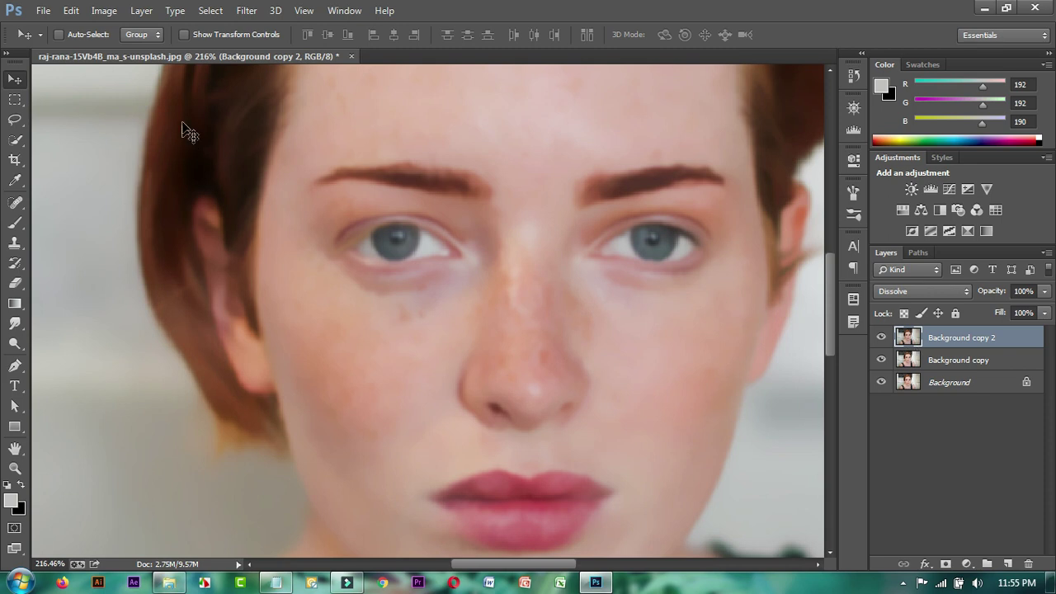
Step: Zoom in and out around the face to inspect the softened skin
scroll(536, 347, down, 3)
scroll(577, 380, up, 3)
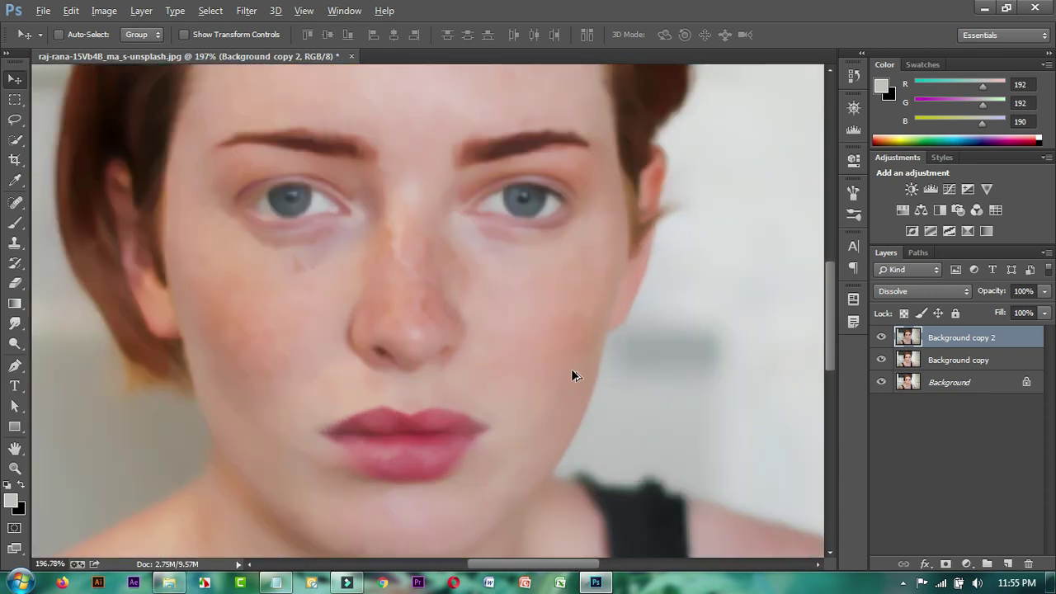
scroll(415, 282, up, 1)
scroll(445, 293, down, 2)
scroll(462, 248, up, 2)
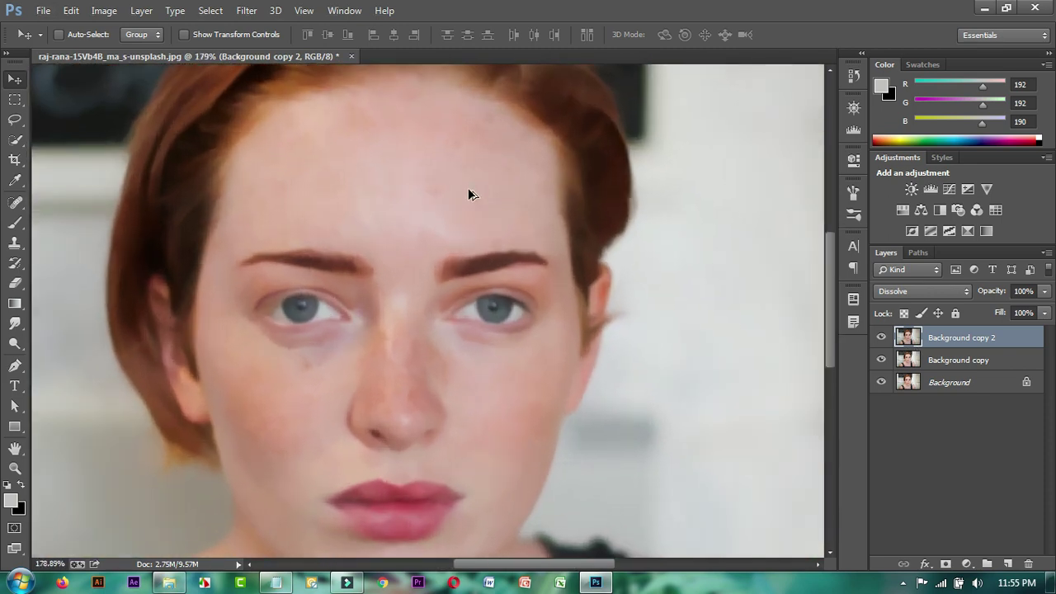
scroll(468, 195, up, 1)
scroll(420, 380, down, 1)
scroll(397, 476, up, 1)
key(alt)
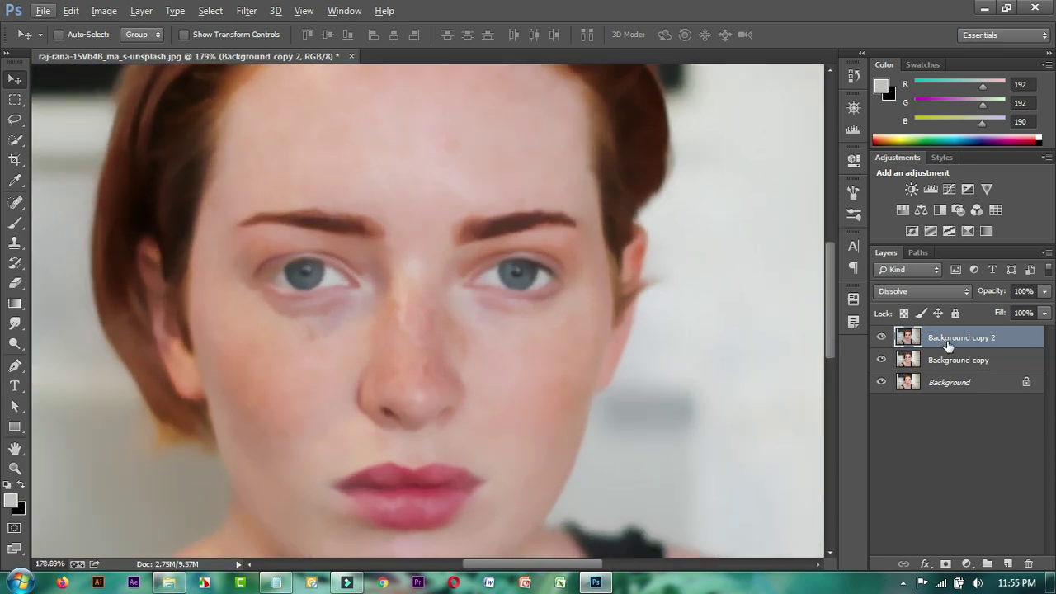
Step: Show the Filter menu's Noise submenu with Add Noise, Despeckle, Median and Reduce Noise
key(Right)
key(Right)
key(Right)
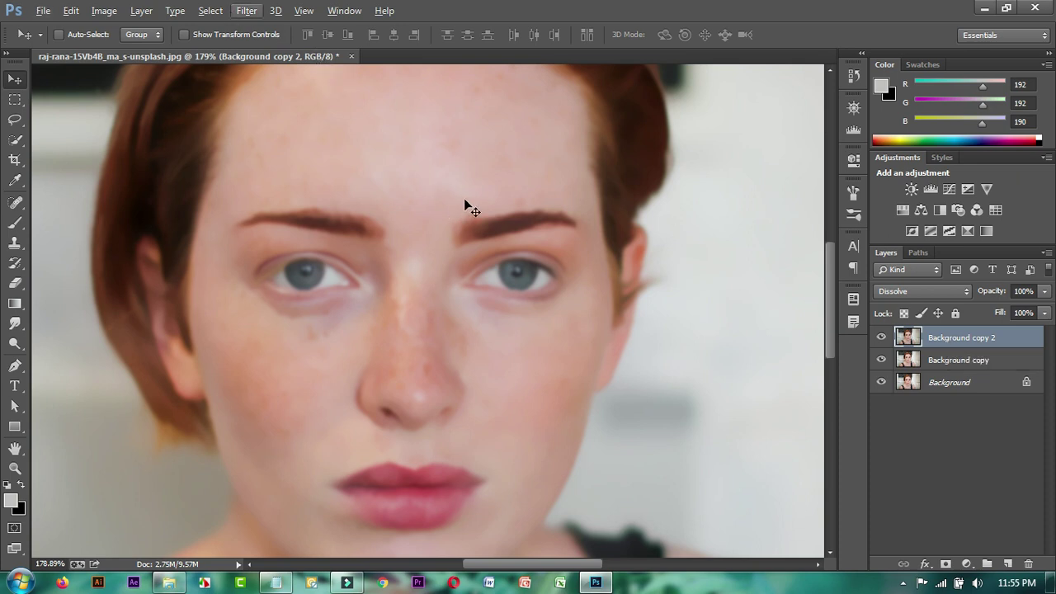
key(Right)
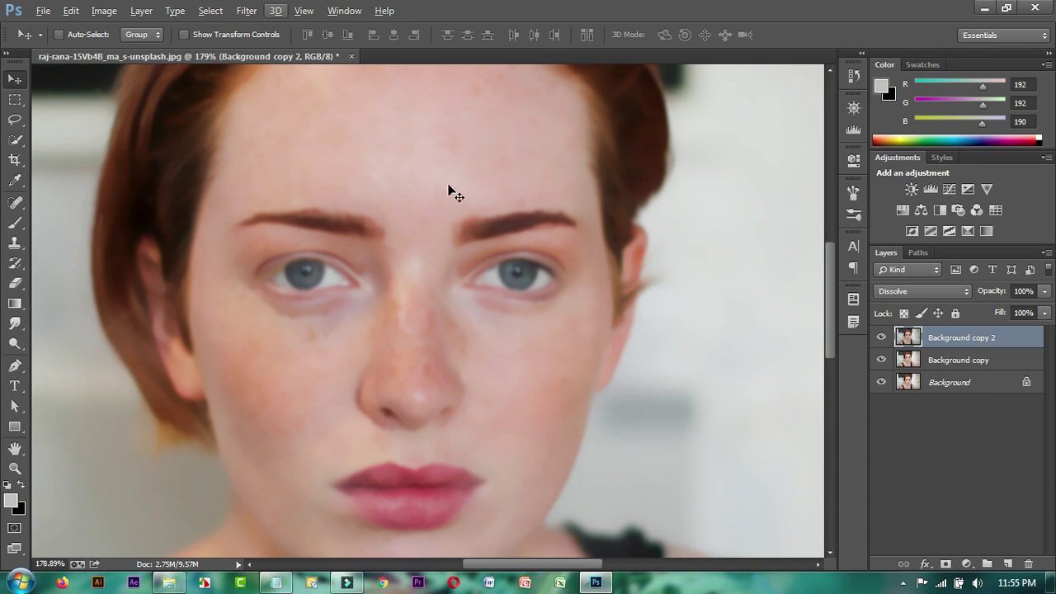
scroll(448, 347, down, 2)
scroll(370, 330, up, 2)
scroll(368, 322, up, 2)
click(246, 10)
mouse_move(257, 210)
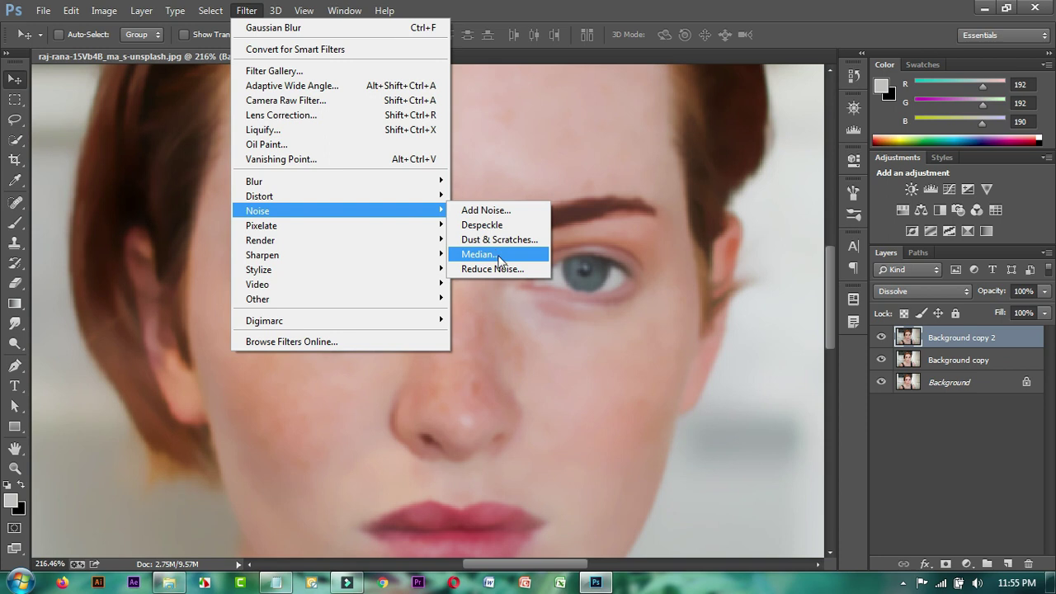
Step: Apply 1.71% Gaussian Add Noise to Background copy 2, checking the face in the preview
click(483, 212)
mouse_move(636, 212)
mouse_down()
mouse_move(684, 212)
mouse_move(677, 216)
mouse_up()
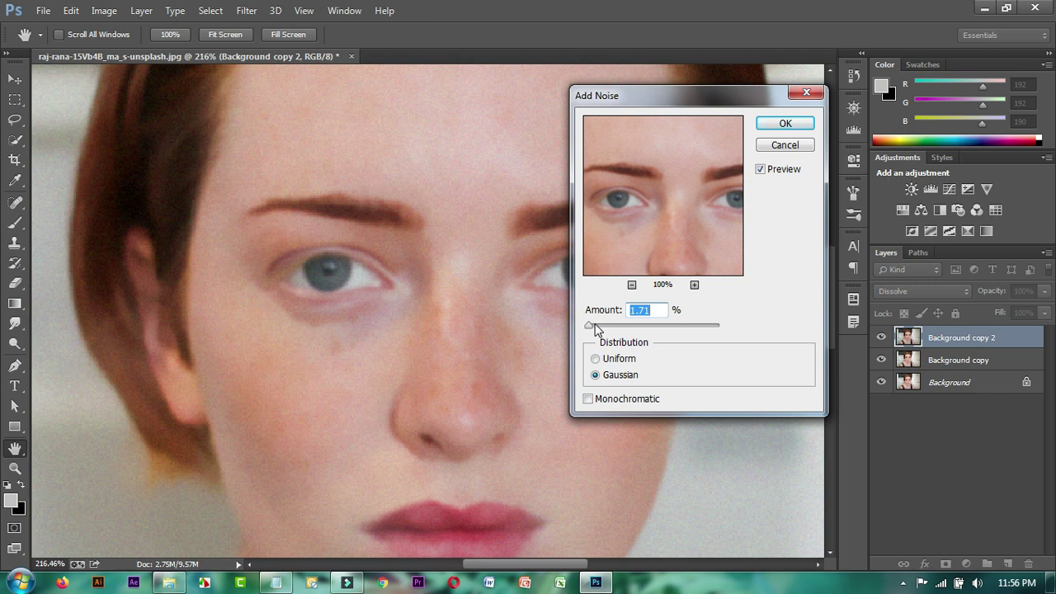
drag(629, 230, 653, 187)
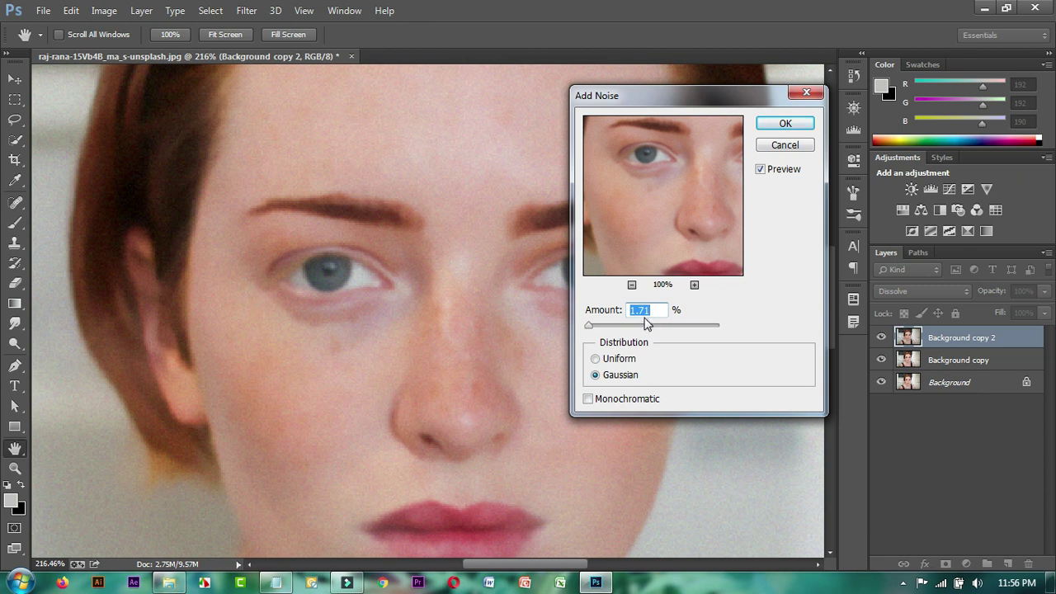
click(784, 124)
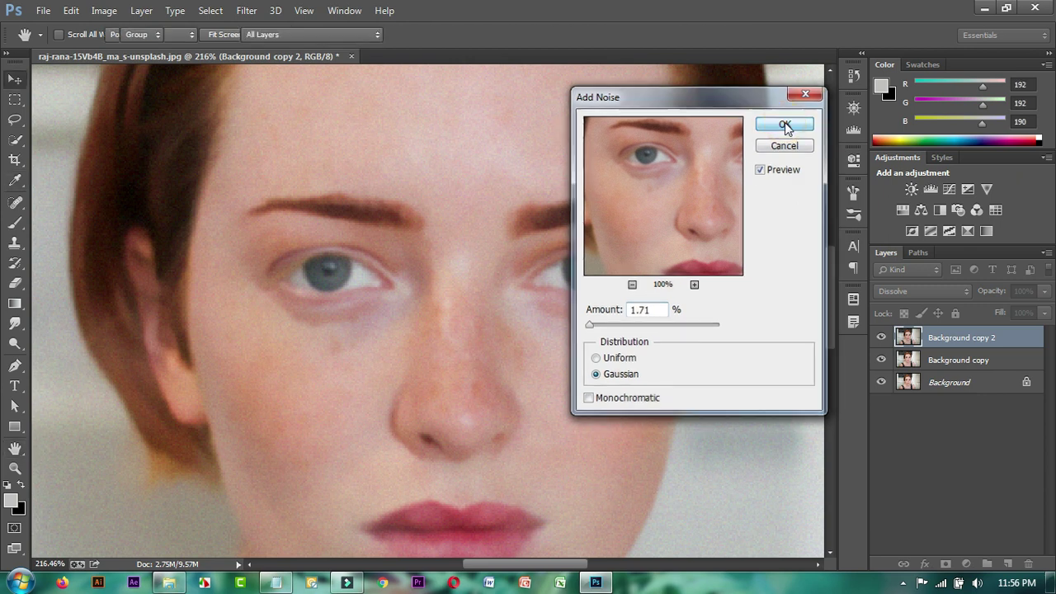
scroll(510, 373, down, 3)
scroll(446, 426, up, 3)
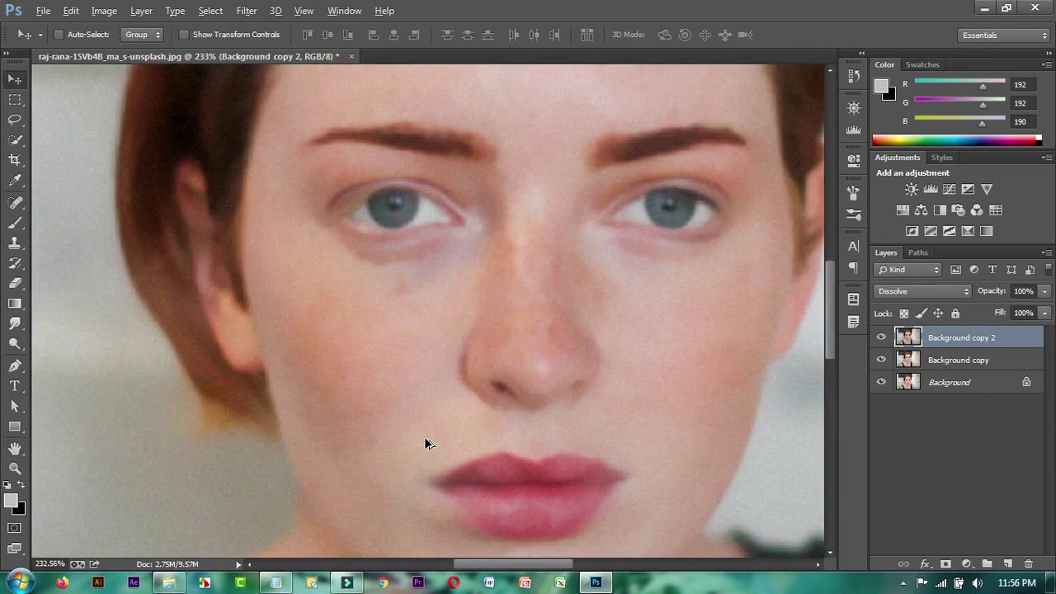
scroll(427, 443, up, 2)
scroll(561, 349, up, 2)
scroll(487, 237, down, 1)
scroll(495, 306, down, 3)
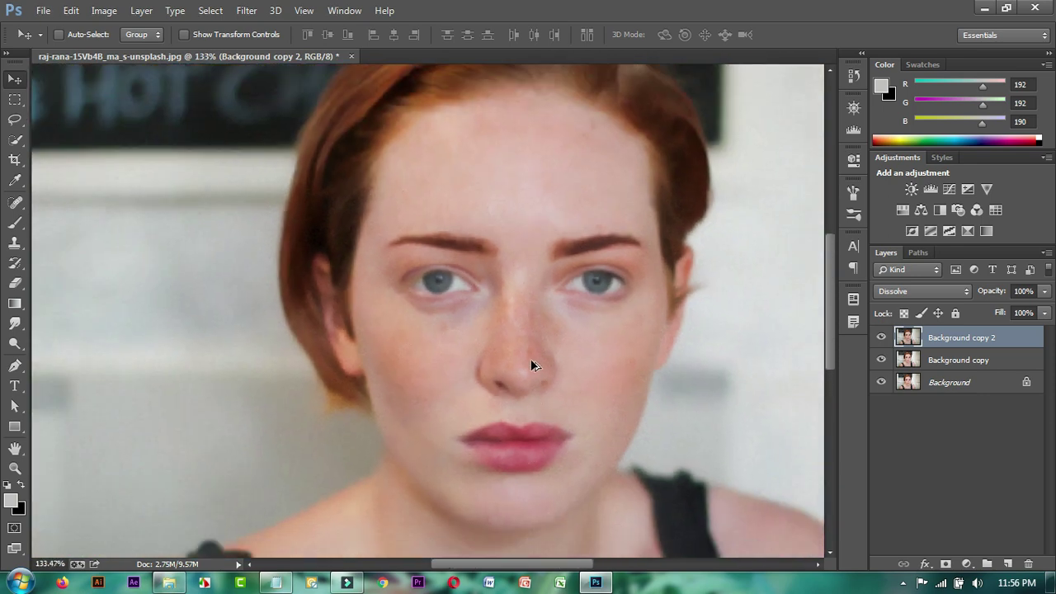
scroll(533, 365, up, 1)
scroll(533, 432, up, 2)
scroll(533, 428, up, 1)
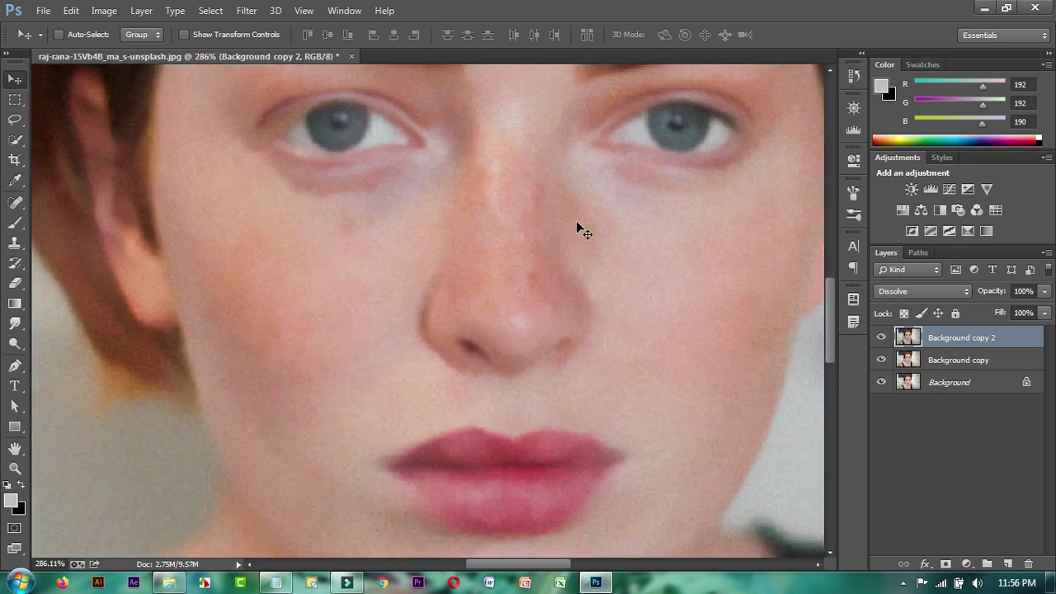
Step: Apply Oil Paint with Stylization 1.49, inspecting the eyes, nose and lips at 300% preview
click(245, 10)
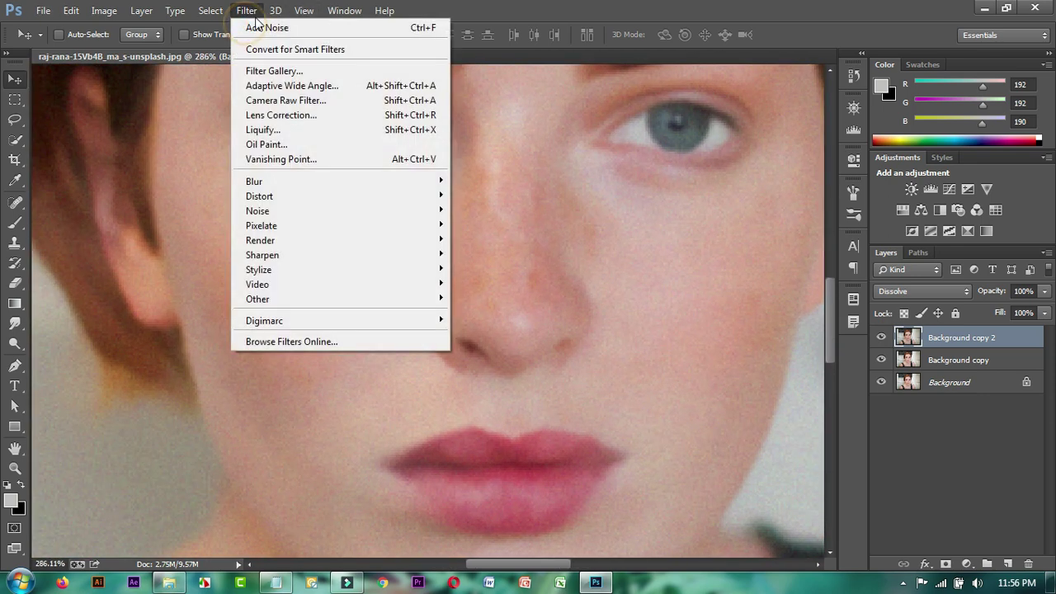
click(286, 145)
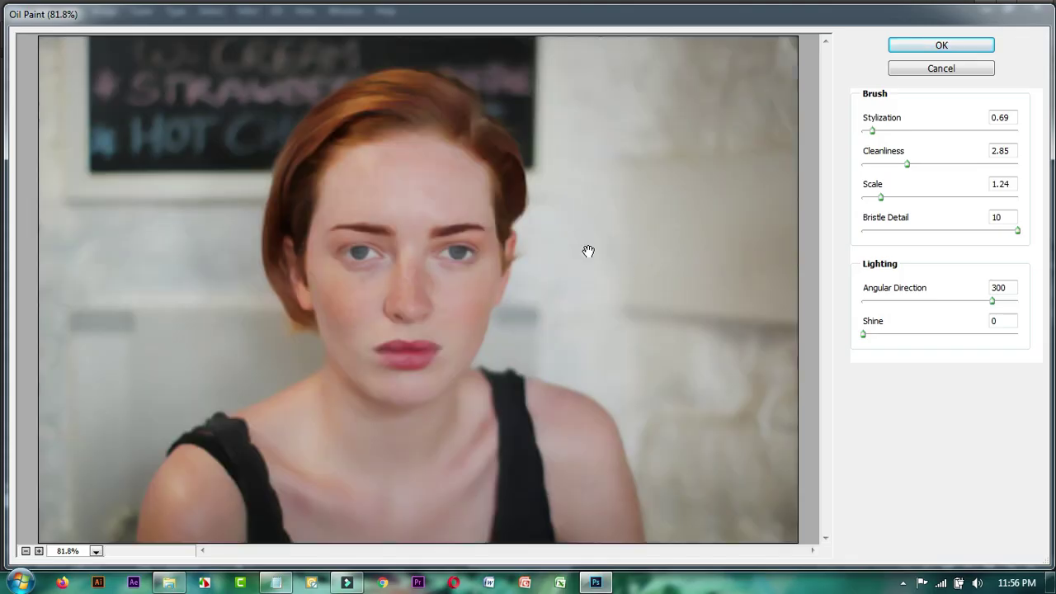
click(424, 285)
click(859, 336)
drag(872, 130, 885, 130)
click(38, 551)
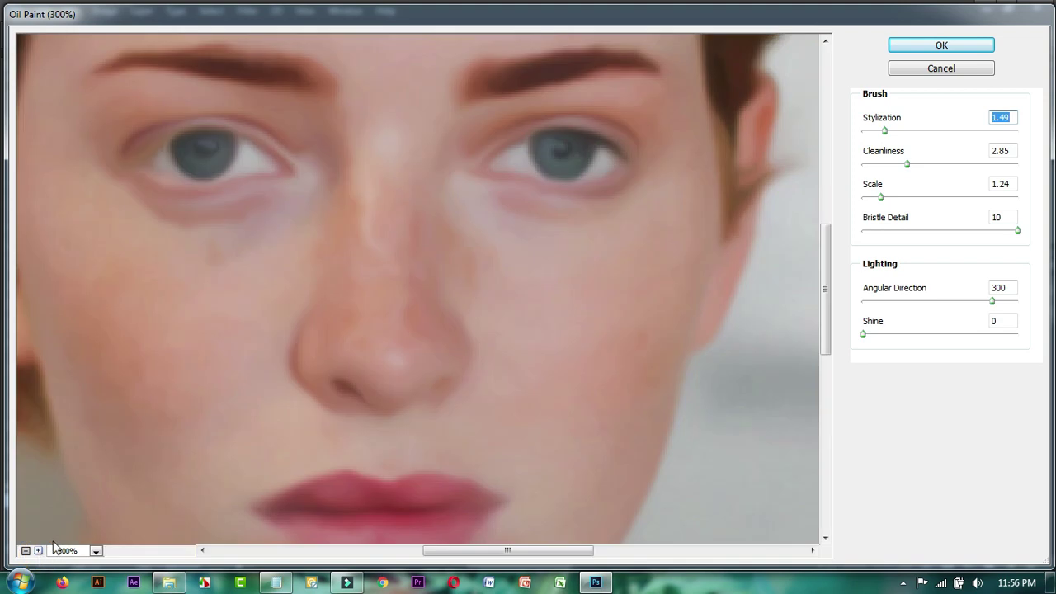
drag(405, 173, 455, 193)
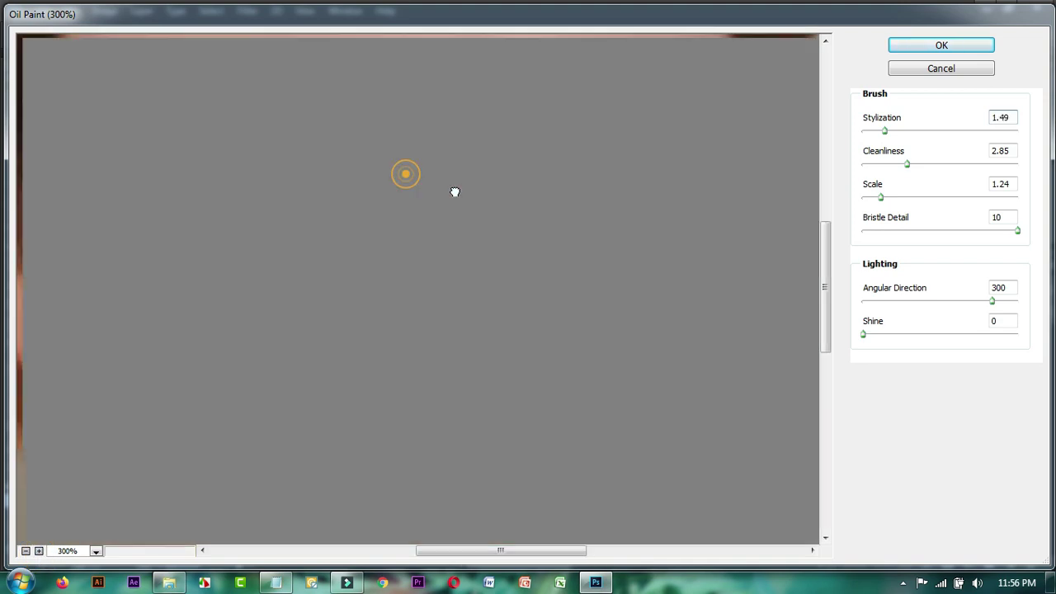
drag(437, 361, 457, 219)
drag(580, 269, 619, 308)
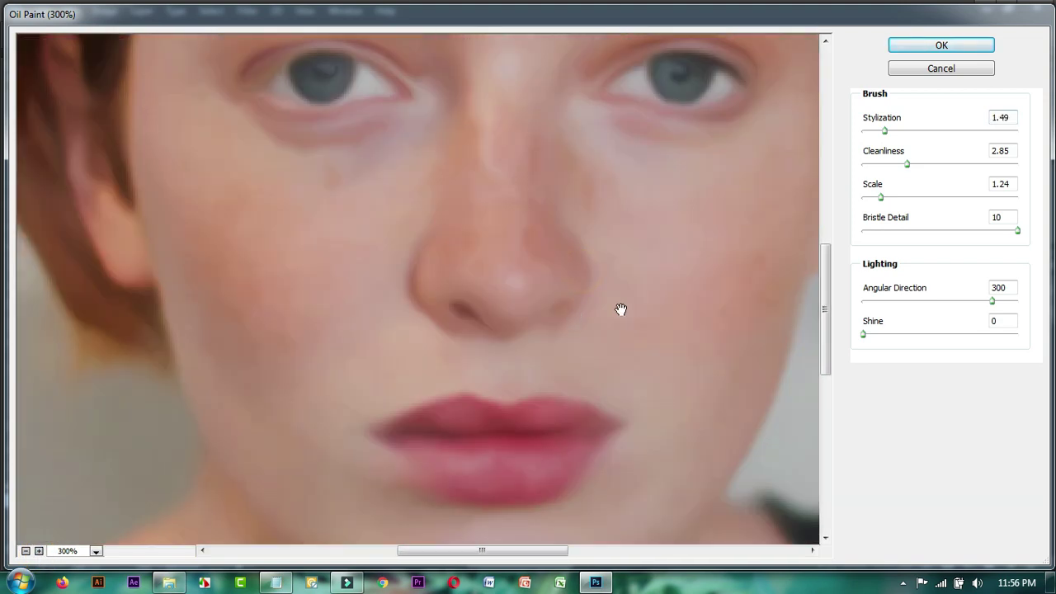
drag(561, 196, 679, 246)
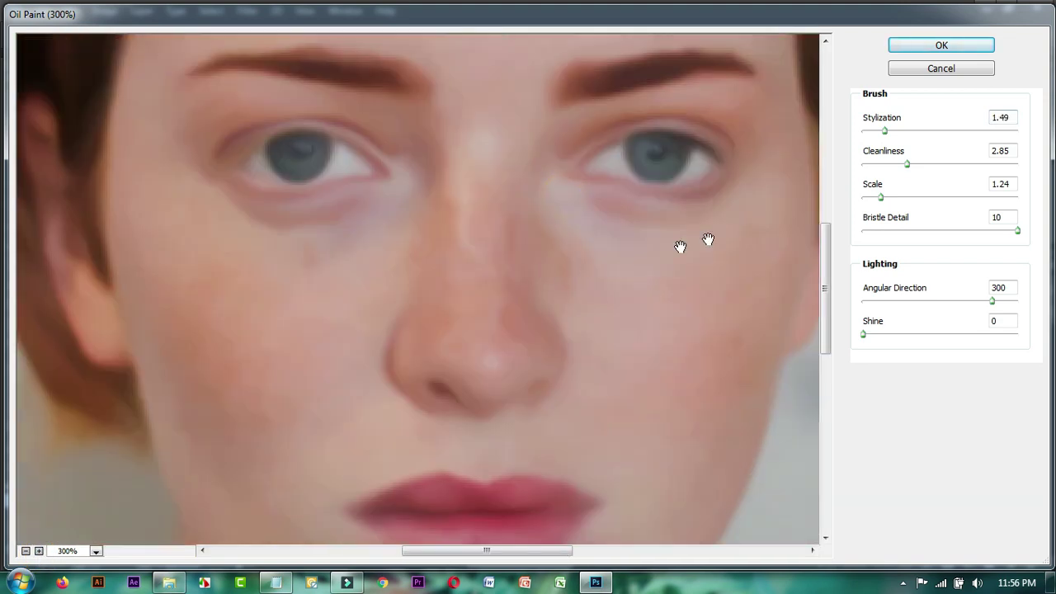
click(936, 45)
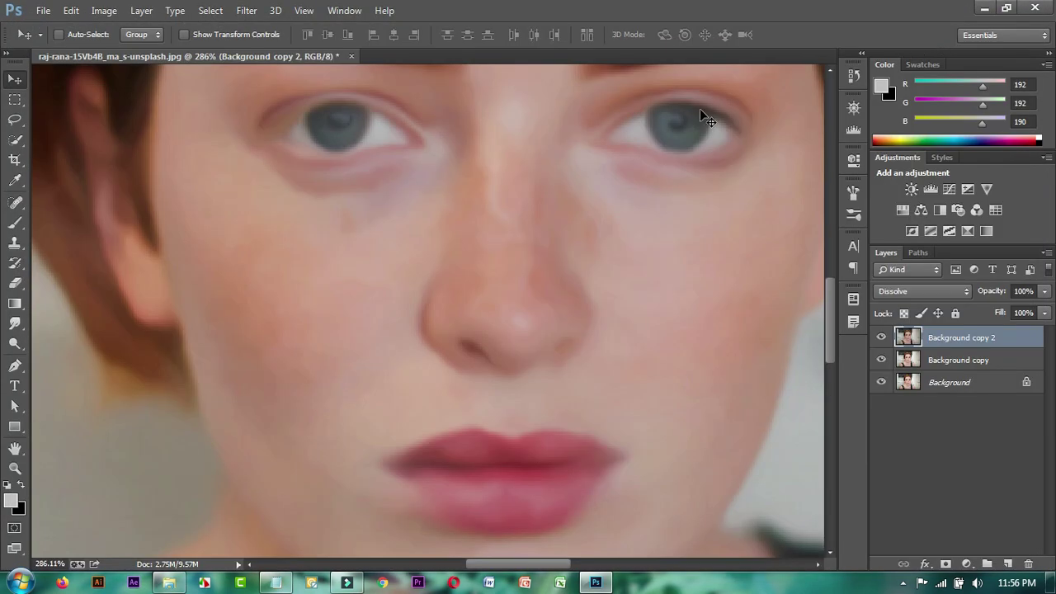
scroll(523, 228, down, 3)
scroll(523, 229, down, 3)
scroll(523, 228, down, 3)
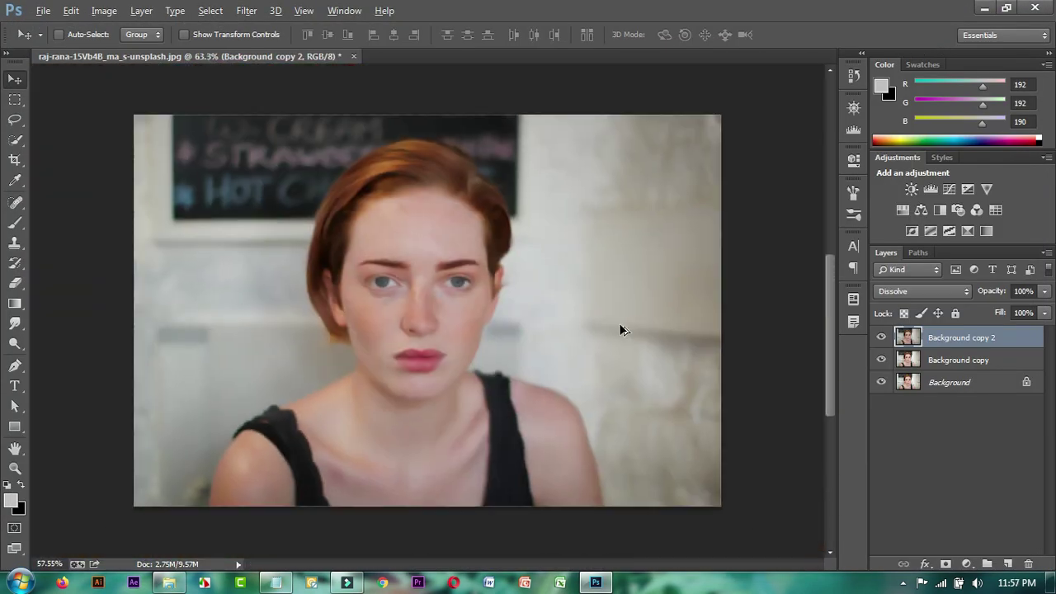
scroll(460, 323, up, 1)
scroll(460, 323, up, 1)
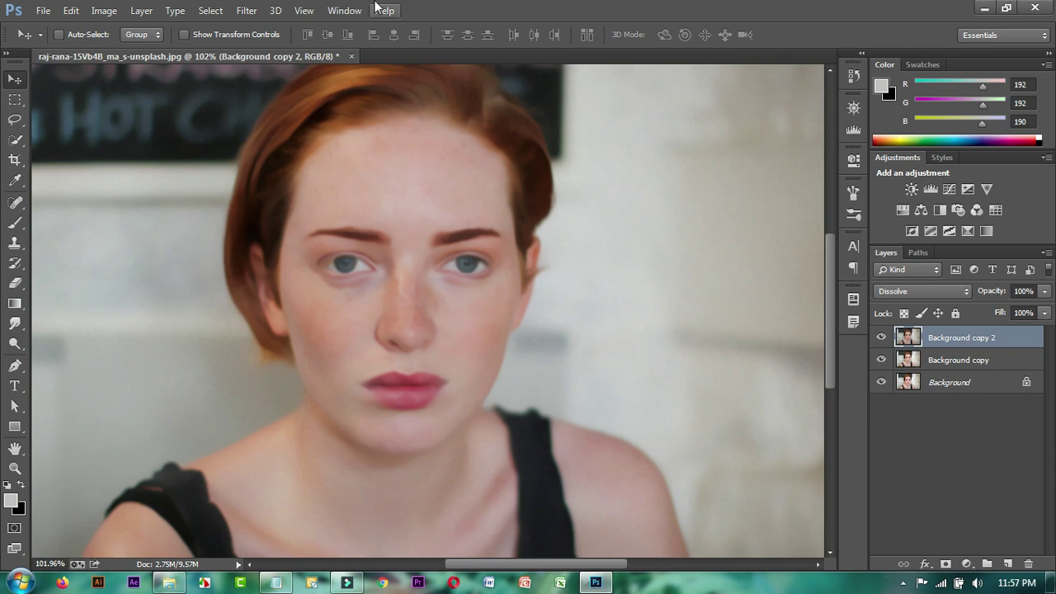
click(260, 11)
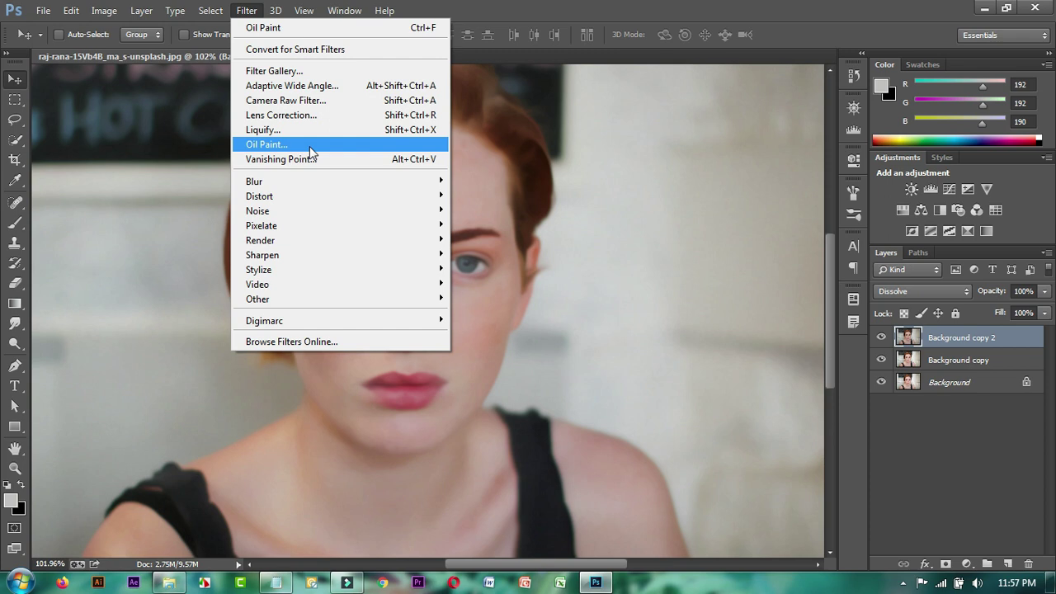
click(453, 8)
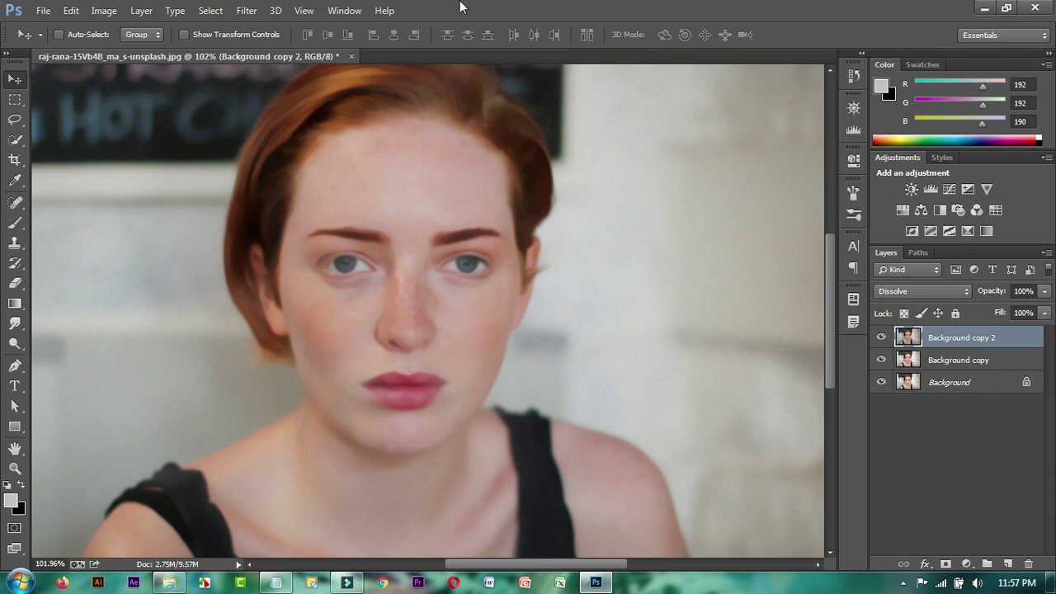
scroll(401, 281, up, 5)
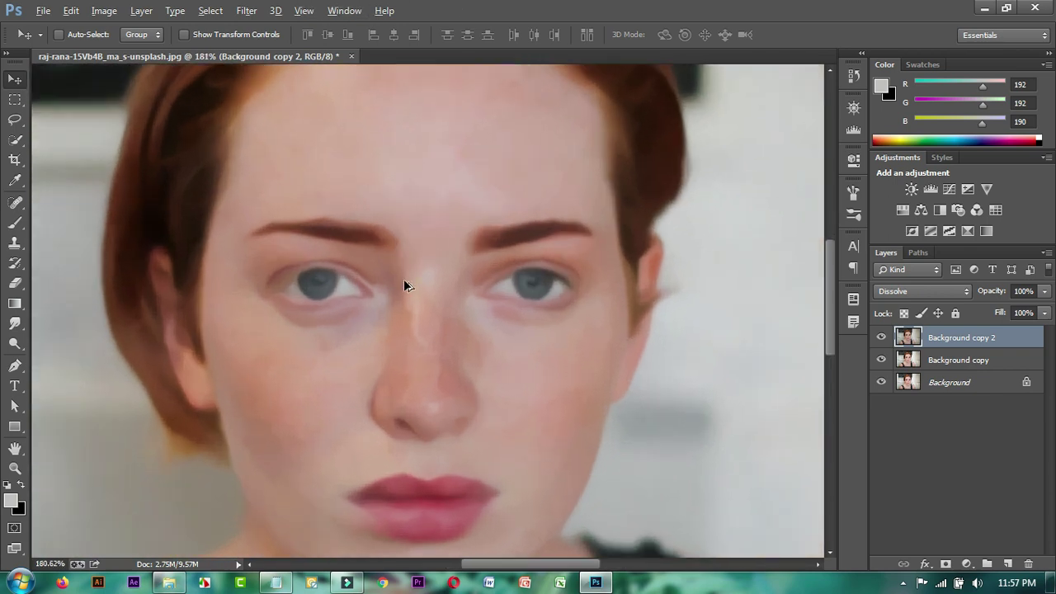
scroll(435, 348, down, 1)
scroll(440, 305, down, 4)
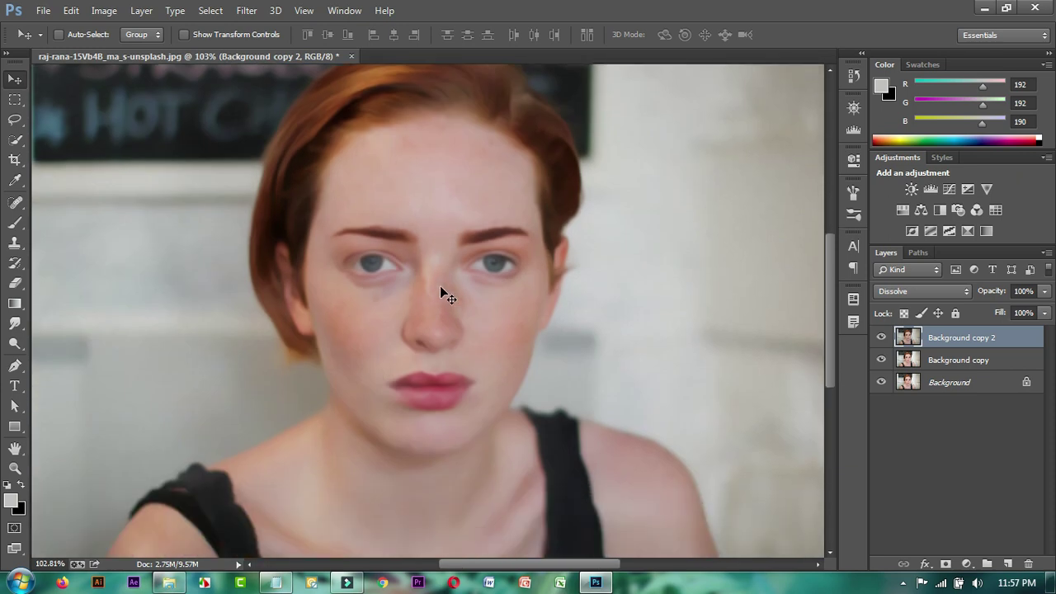
scroll(441, 287, down, 1)
scroll(441, 292, down, 4)
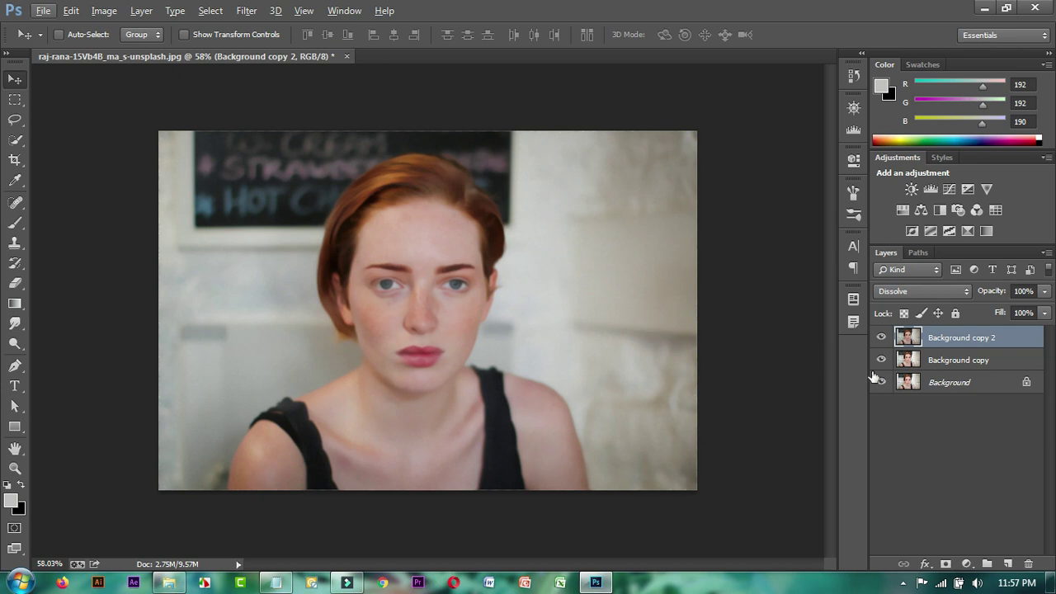
Step: Group both copy layers into Group 1 and toggle its visibility to compare with the original
shift+click(953, 360)
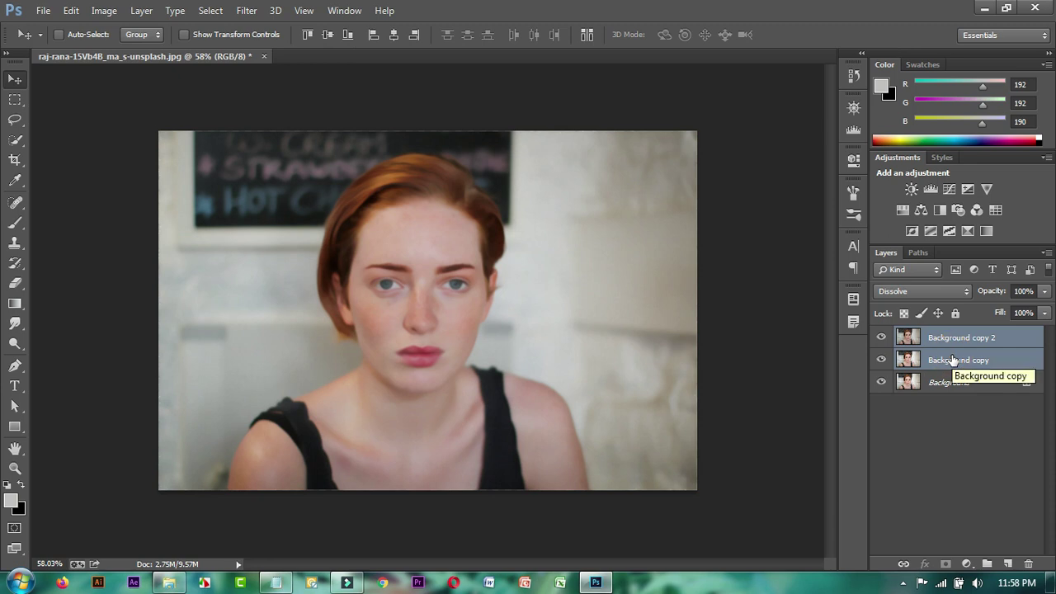
key(ctrl+g)
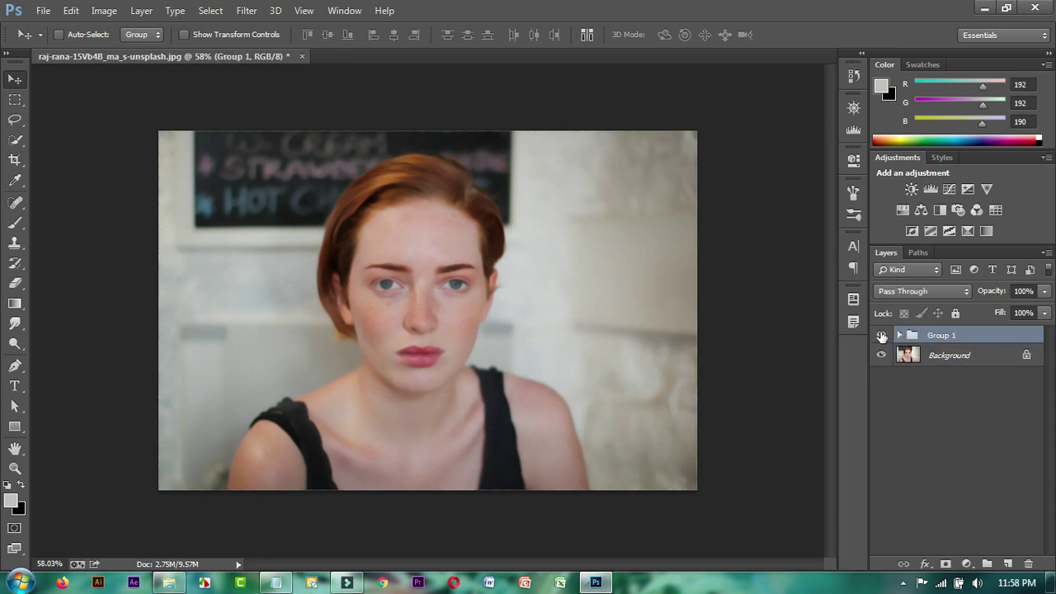
click(881, 335)
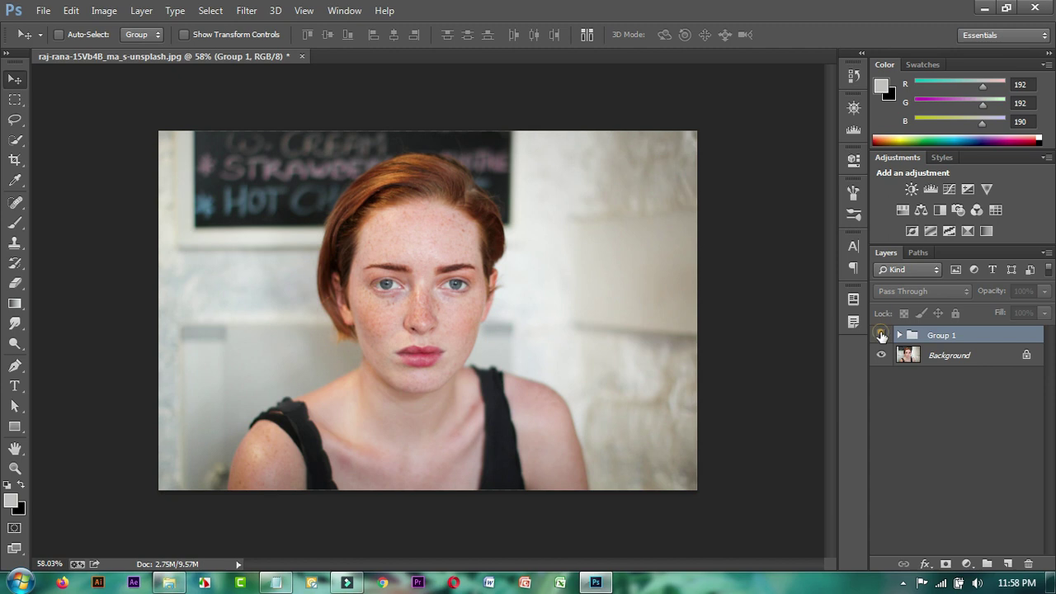
click(881, 335)
click(881, 335)
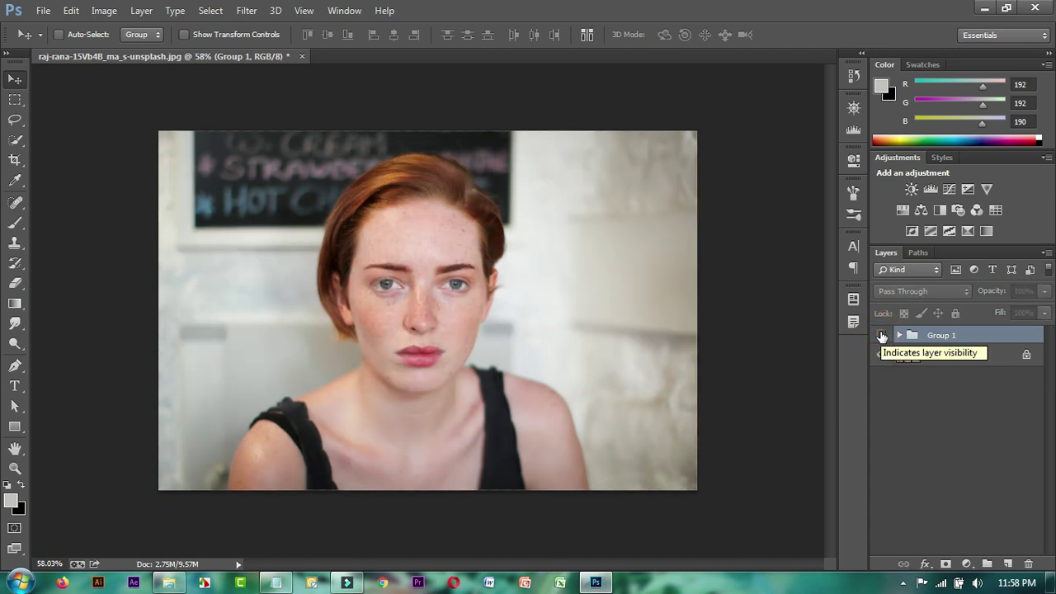
click(881, 335)
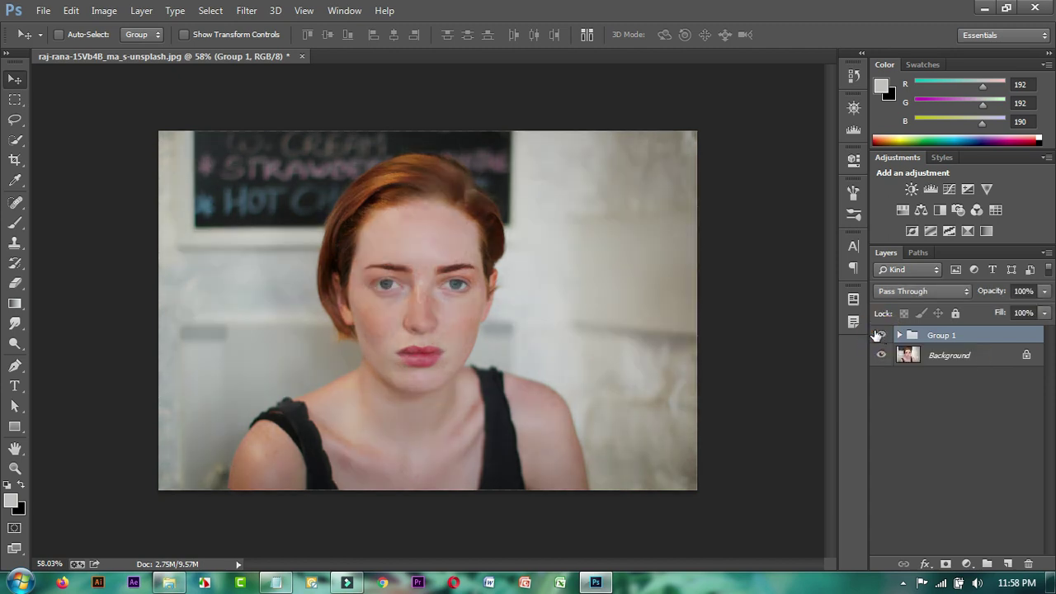
scroll(447, 295, up, 2)
scroll(437, 222, up, 2)
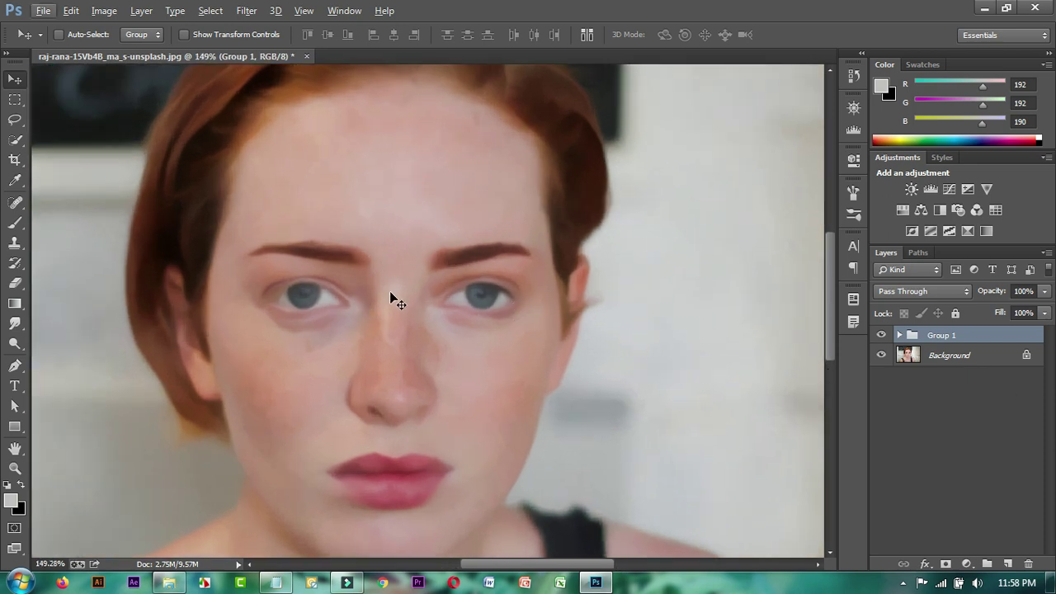
scroll(400, 310, down, 2)
scroll(375, 365, up, 2)
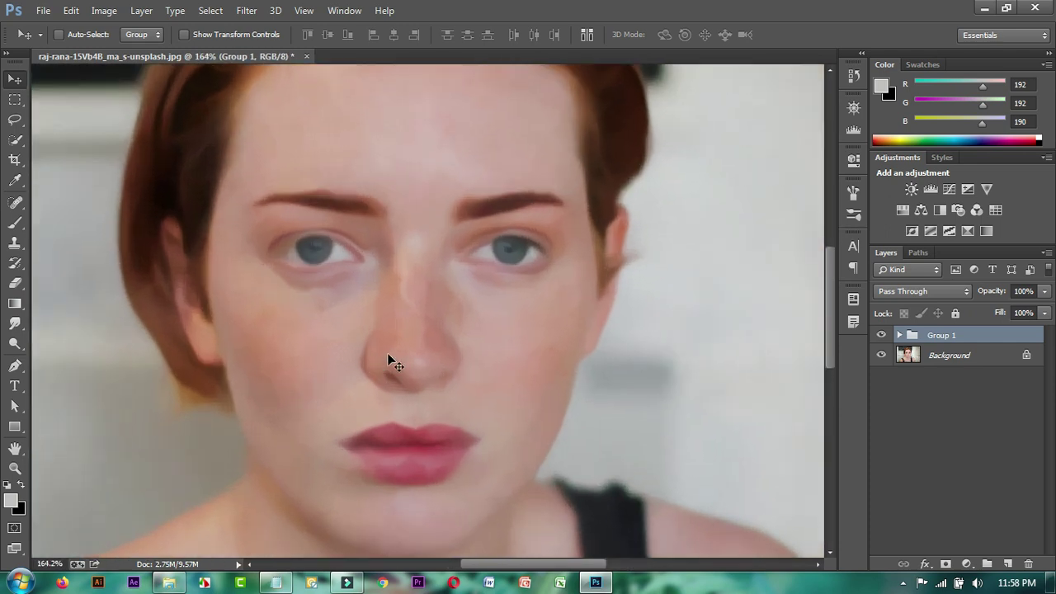
scroll(401, 354, down, 1)
scroll(490, 349, down, 2)
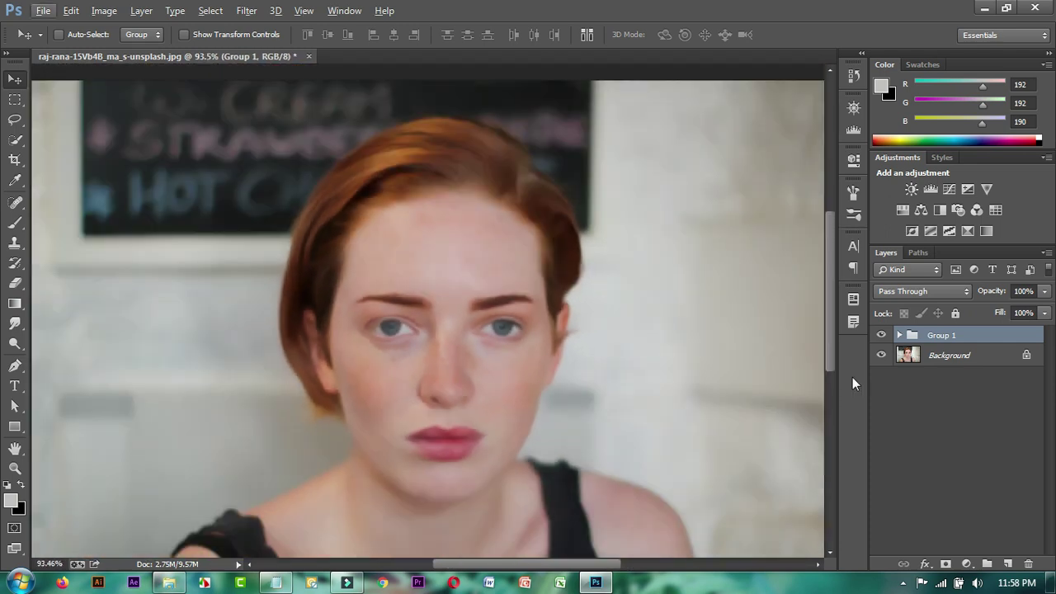
Step: Merge Group 1 into a single layer
right_click(945, 334)
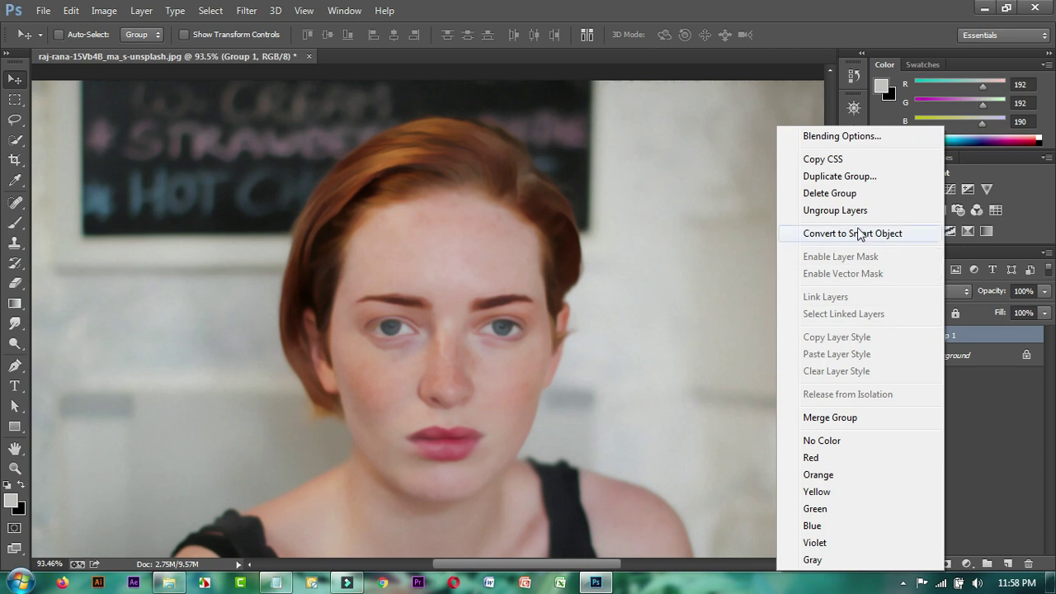
click(843, 421)
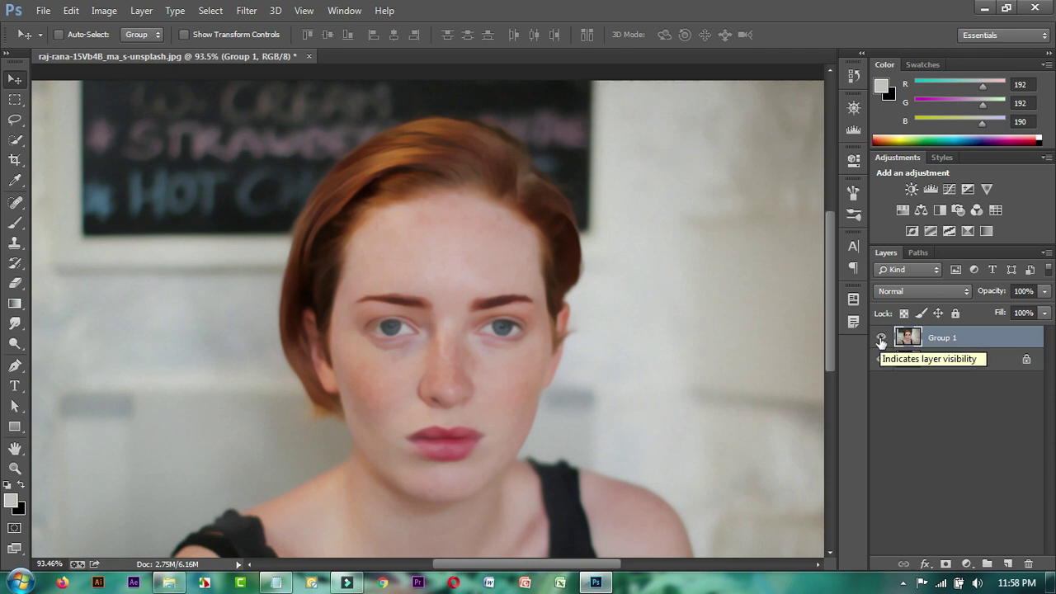
scroll(512, 325, up, 1)
scroll(512, 327, up, 1)
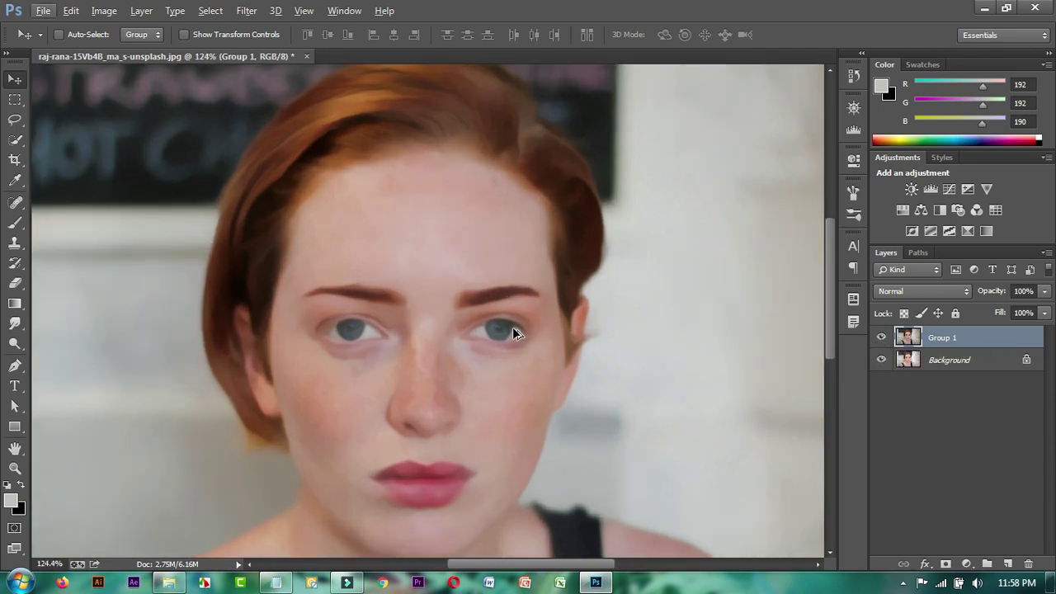
scroll(513, 327, up, 1)
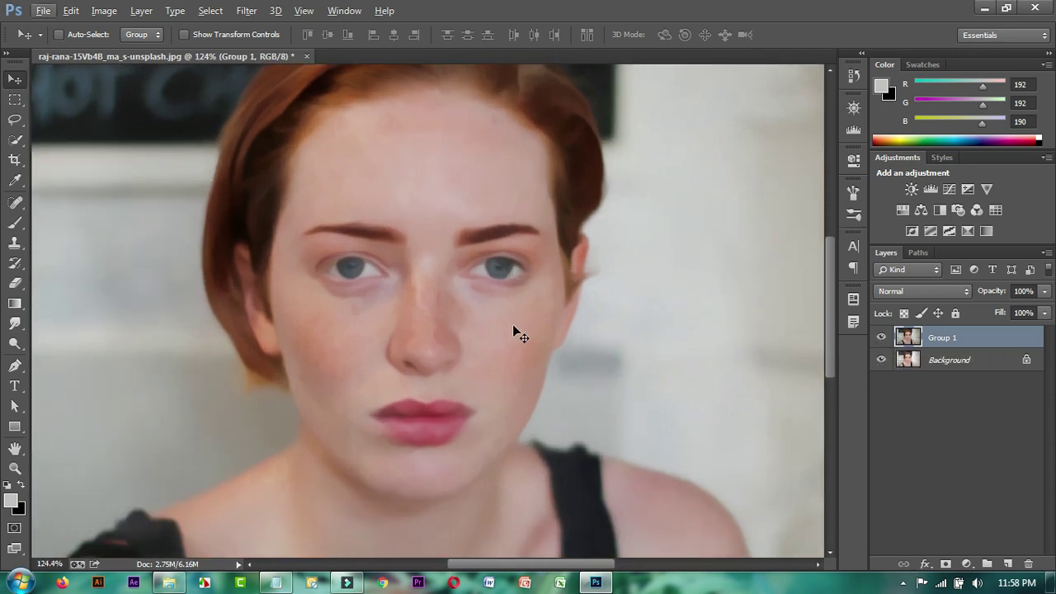
click(968, 561)
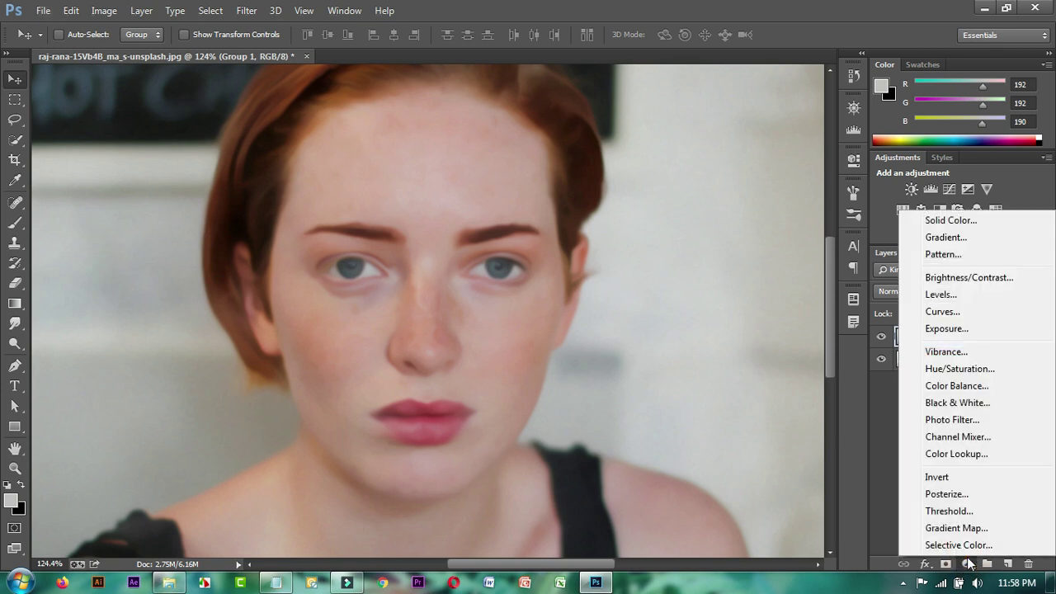
Step: Add a Curves adjustment layer with a slight upward RGB bend to brighten the image
click(955, 319)
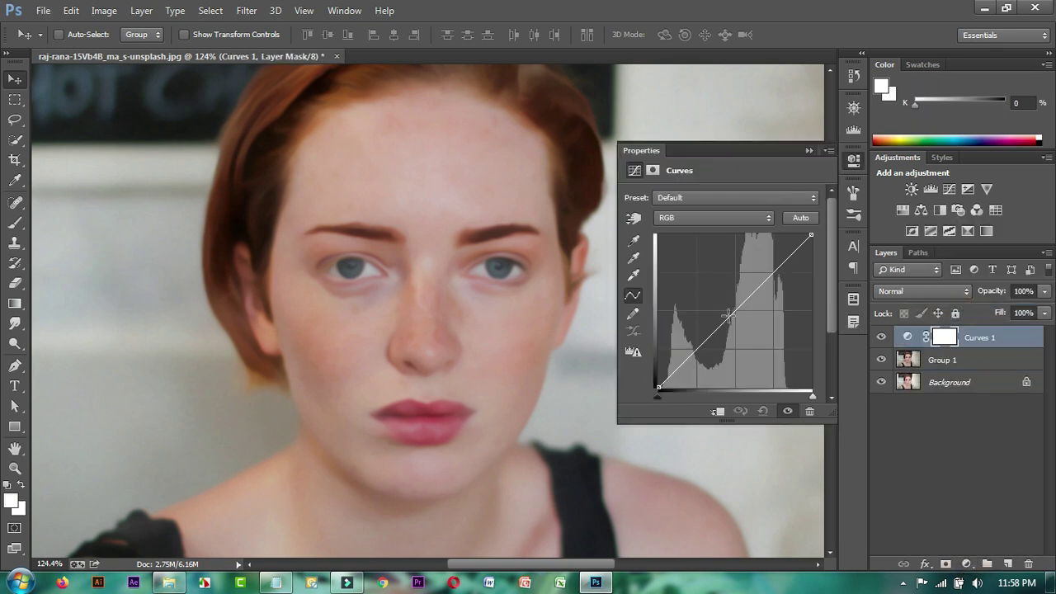
drag(734, 312, 724, 307)
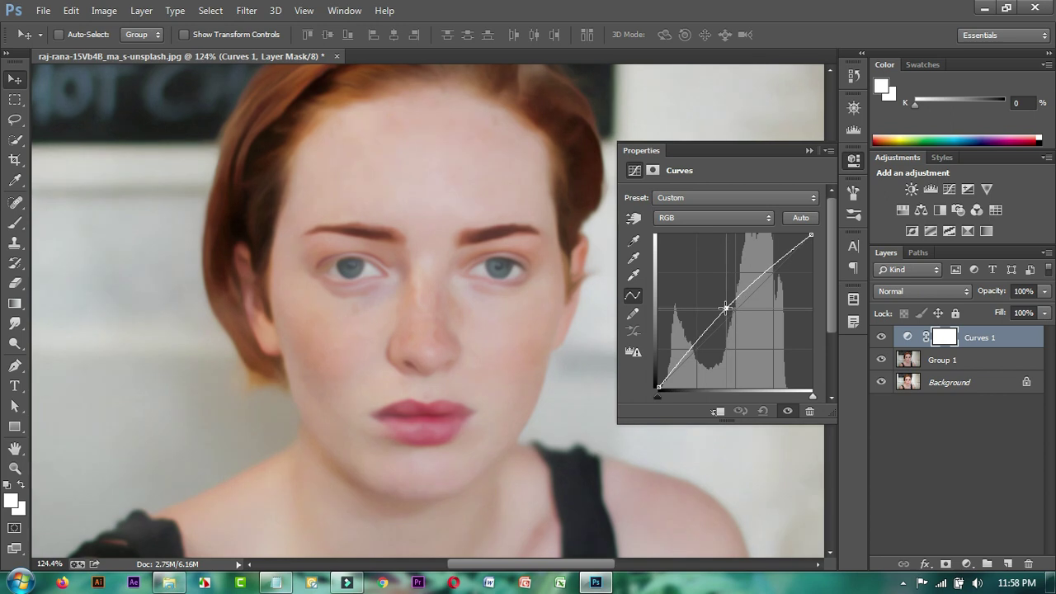
drag(725, 307, 725, 306)
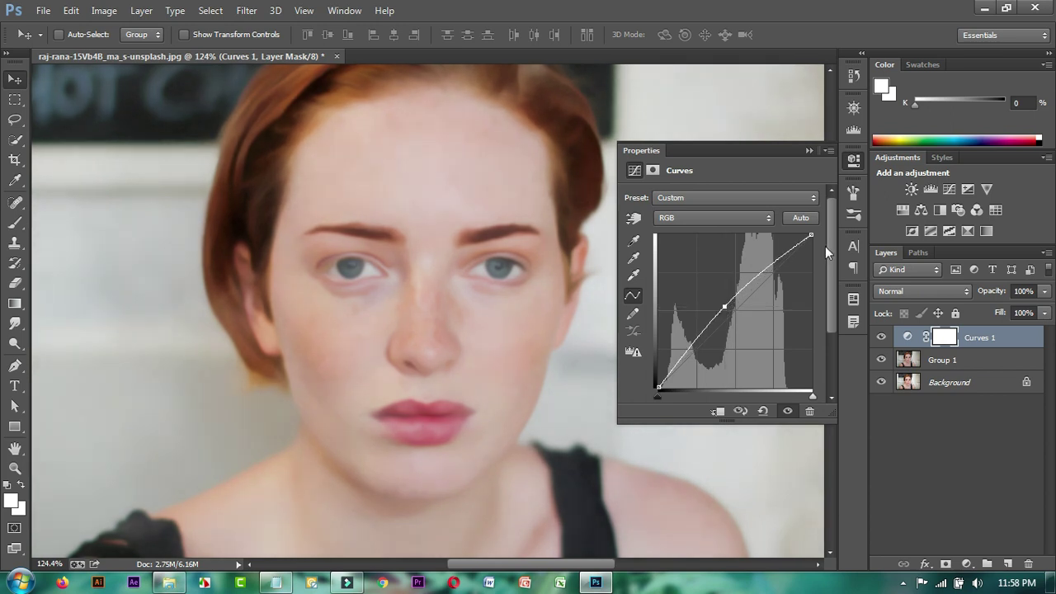
click(810, 151)
Step: Clip Curves 1 to Group 1 and add a Vibrance adjustment layer above it
mouse_move(986, 340)
mouse_down()
mouse_move(962, 345)
mouse_move(966, 356)
mouse_up()
right_click(985, 340)
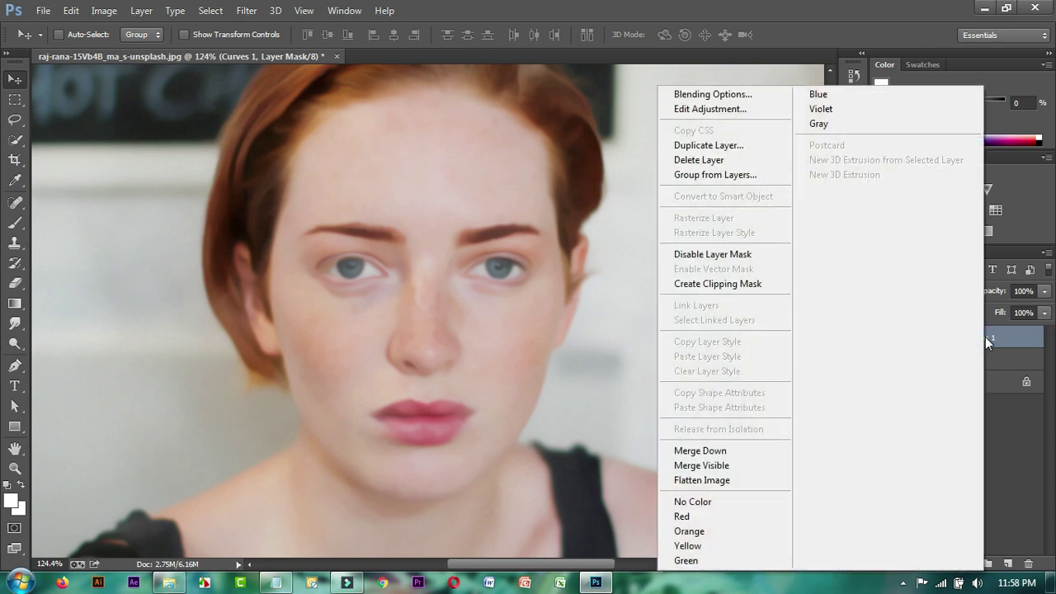
click(716, 283)
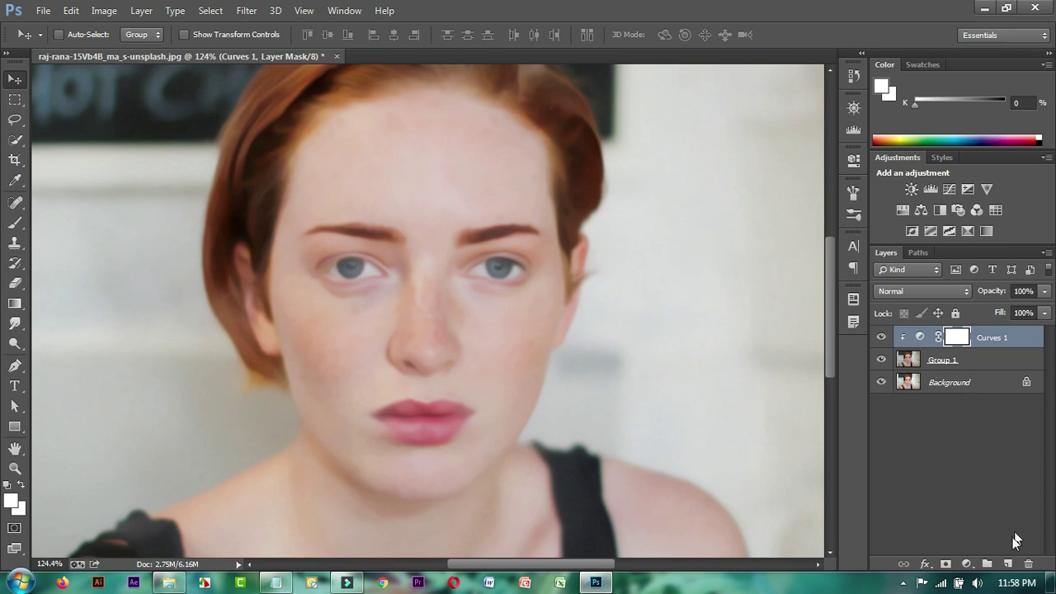
click(966, 563)
click(949, 360)
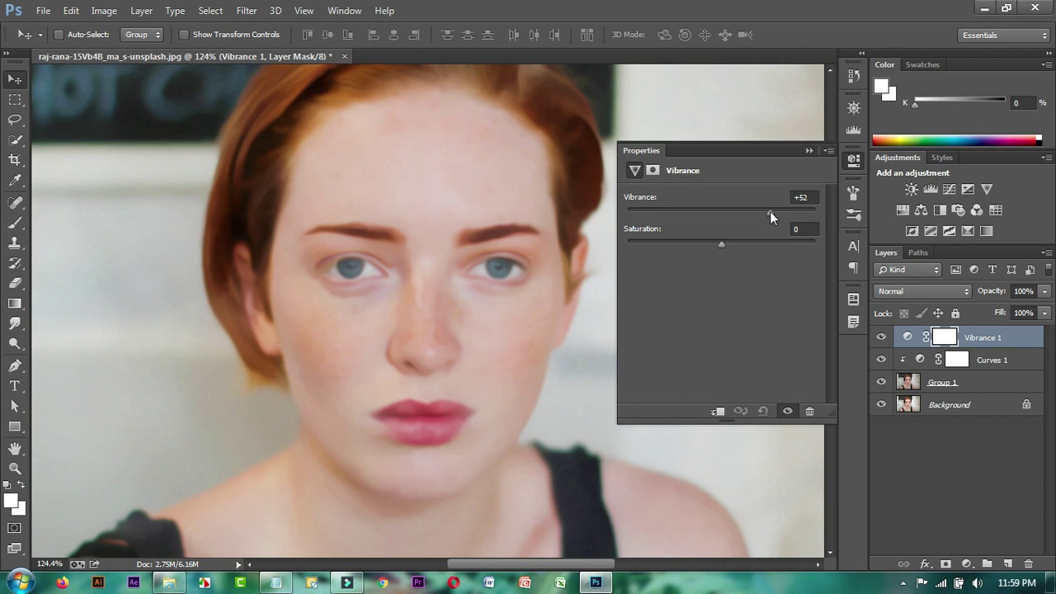
Step: Clip Vibrance to Curves 1, then group it with Curves 1 and Group 1 as Group 2
right_click(999, 336)
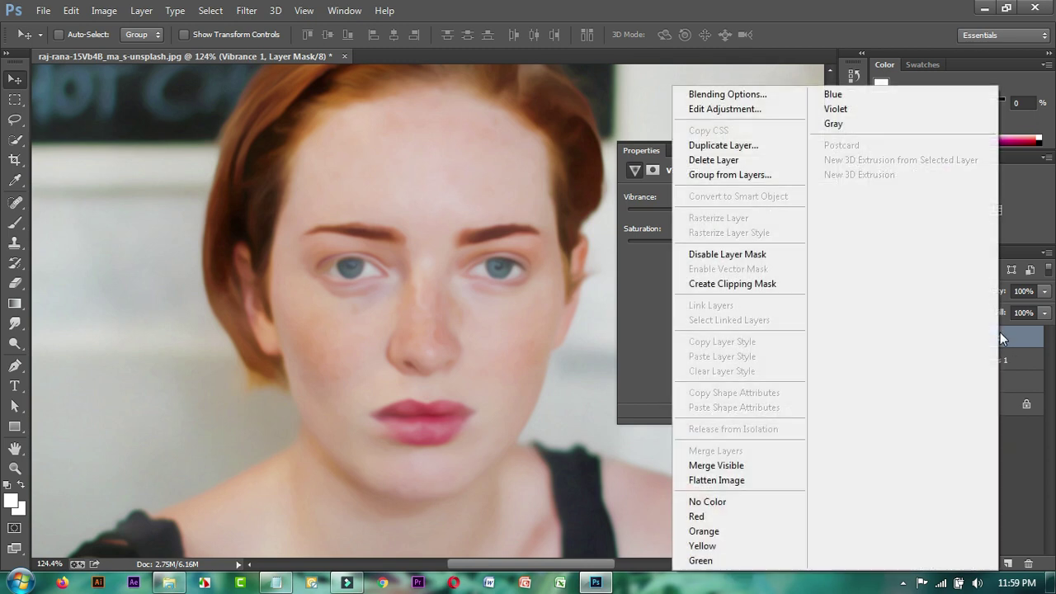
click(765, 283)
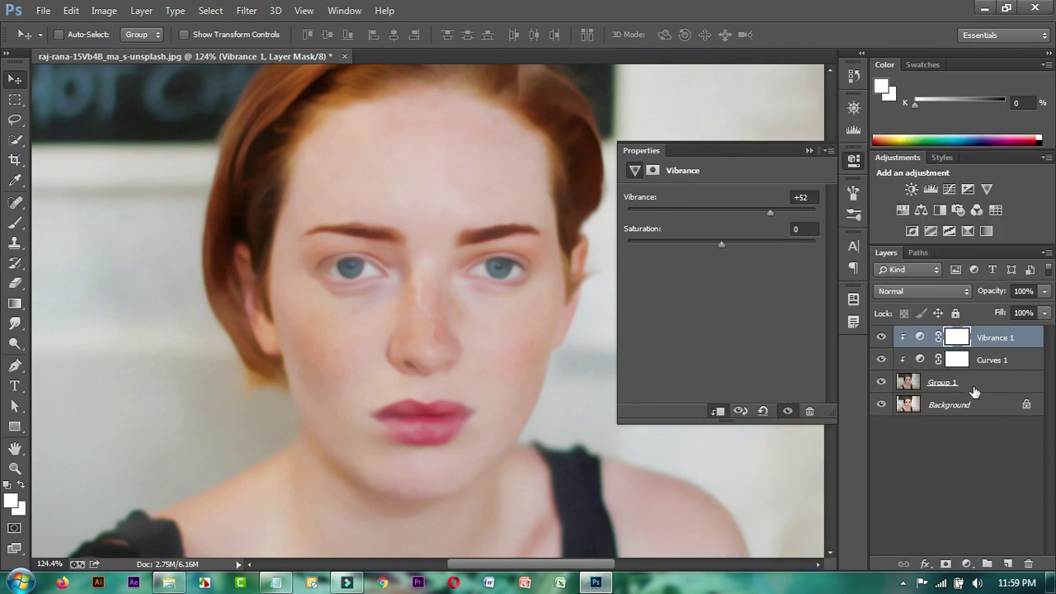
shift+click(999, 361)
shift+click(995, 380)
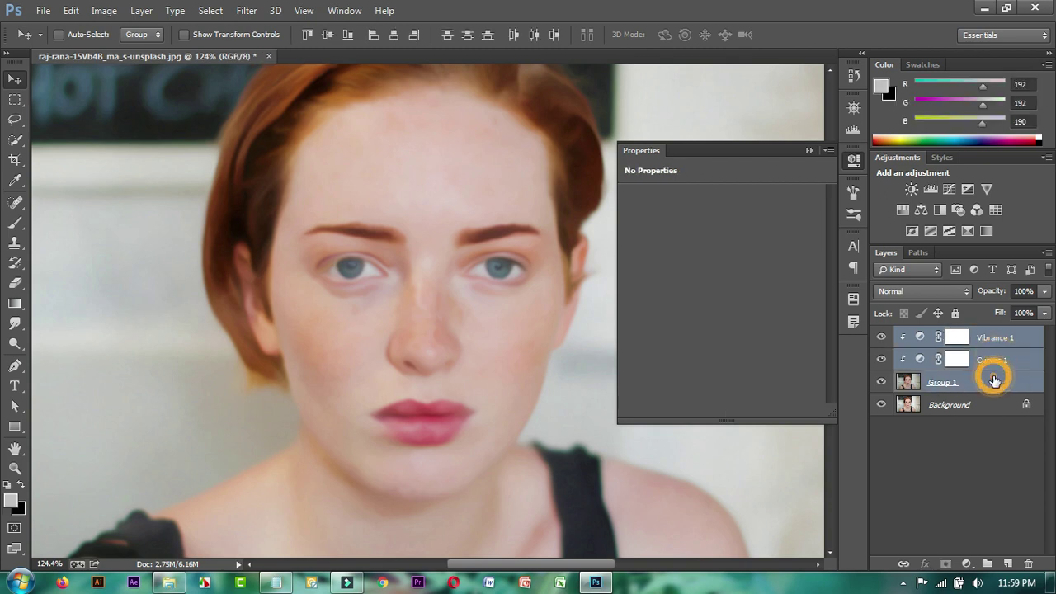
key(ctrl+g)
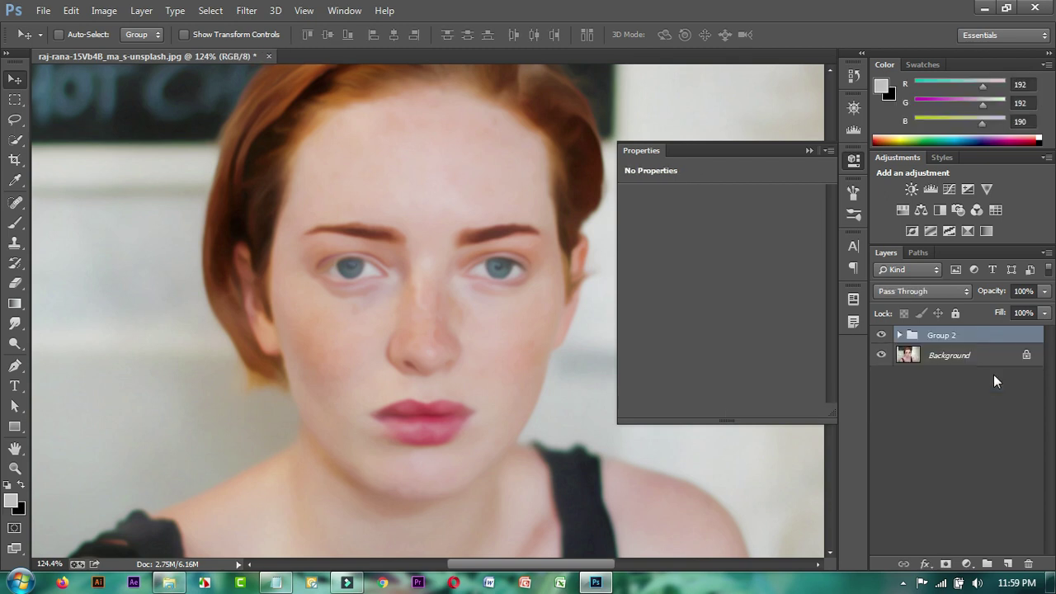
scroll(475, 378, down, 3)
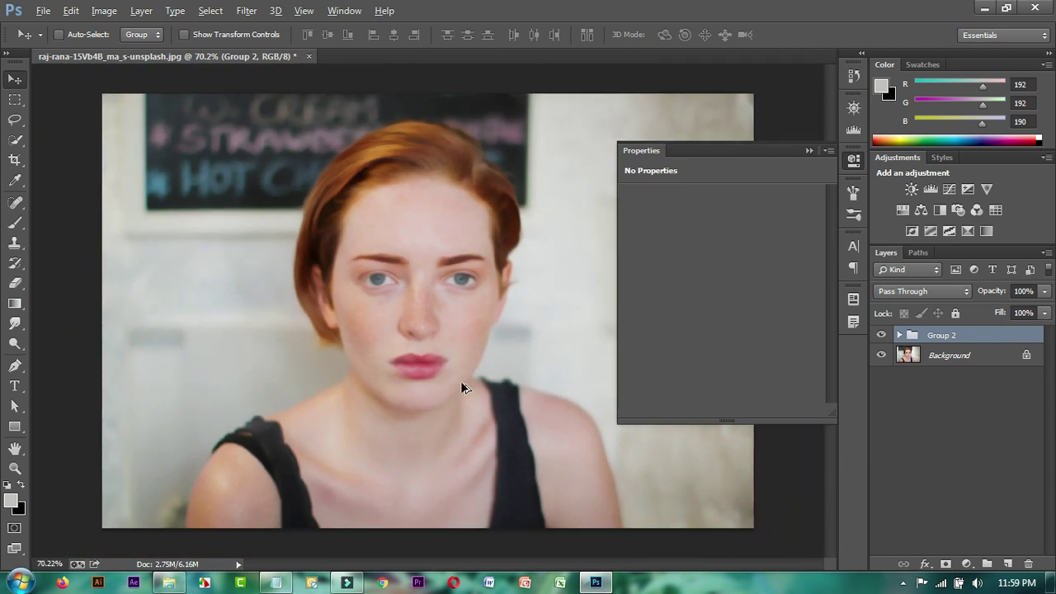
scroll(364, 401, up, 2)
click(880, 334)
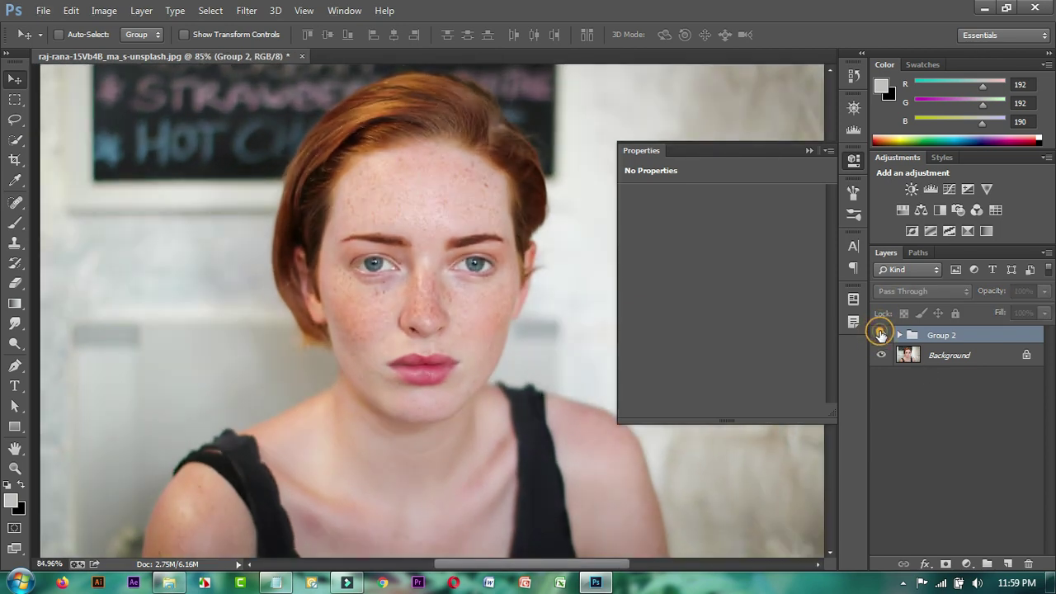
scroll(448, 247, up, 2)
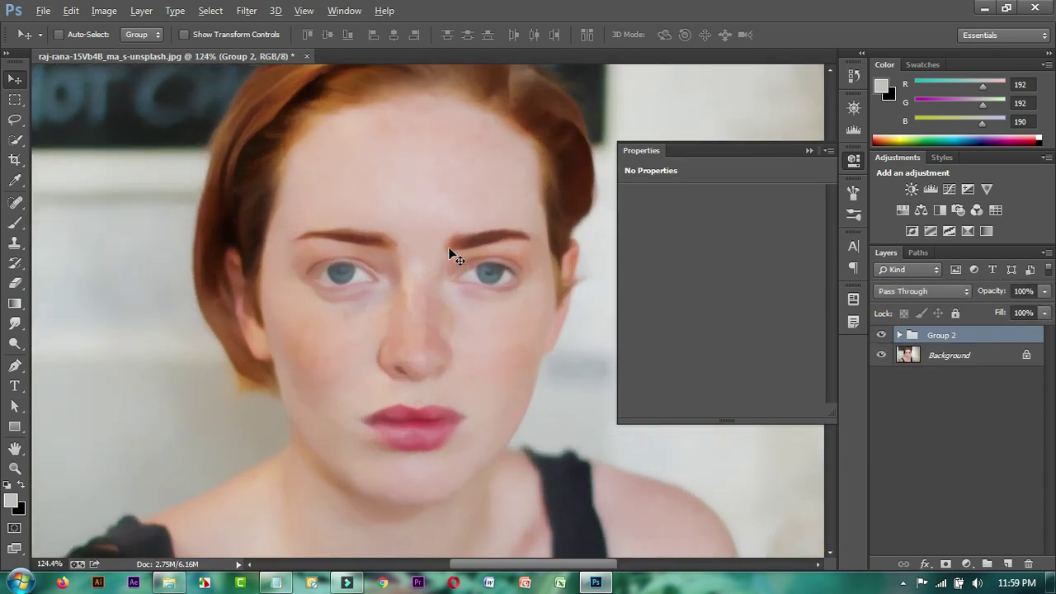
click(807, 151)
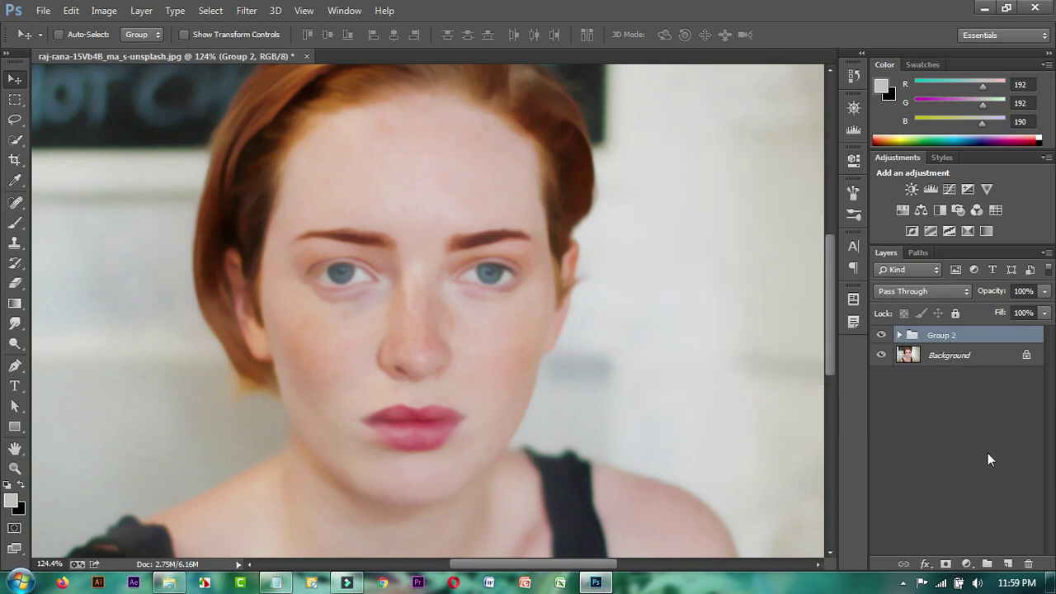
Step: Add a black hide-all mask to Group 2 and choose a soft round brush tip
alt+click(946, 565)
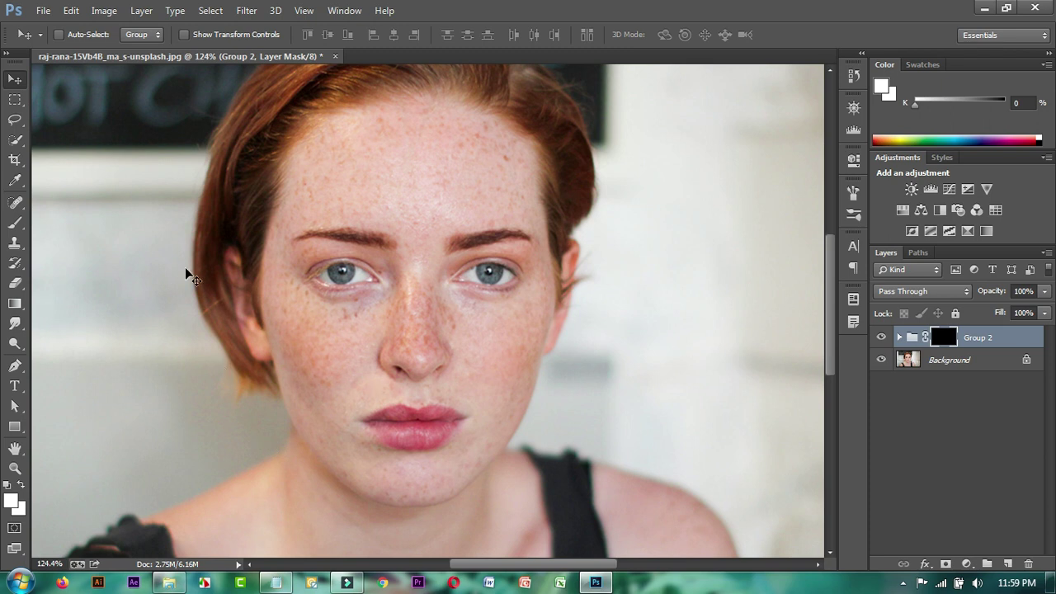
click(15, 223)
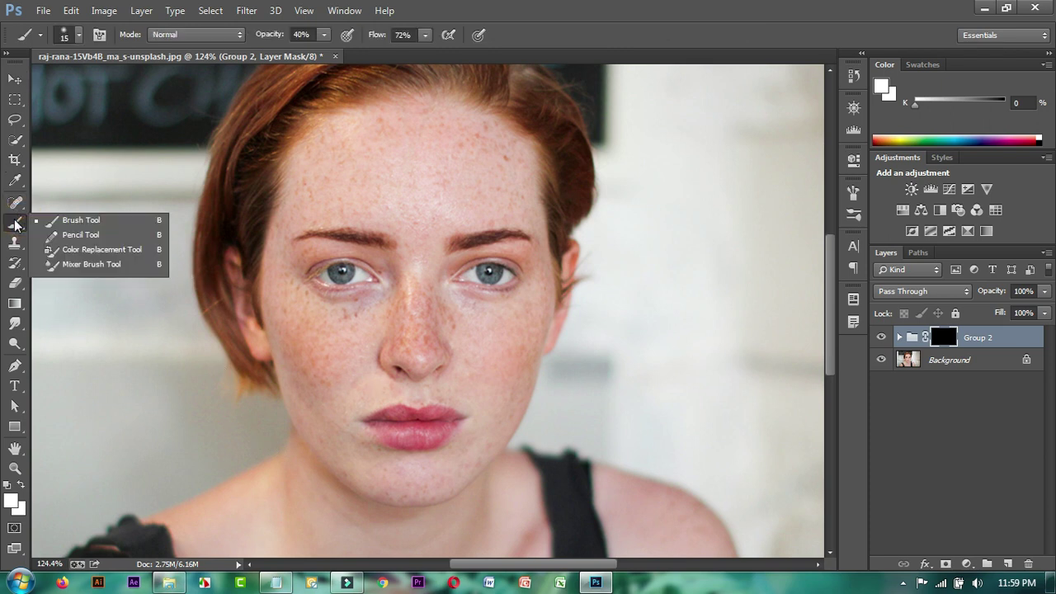
right_click(441, 197)
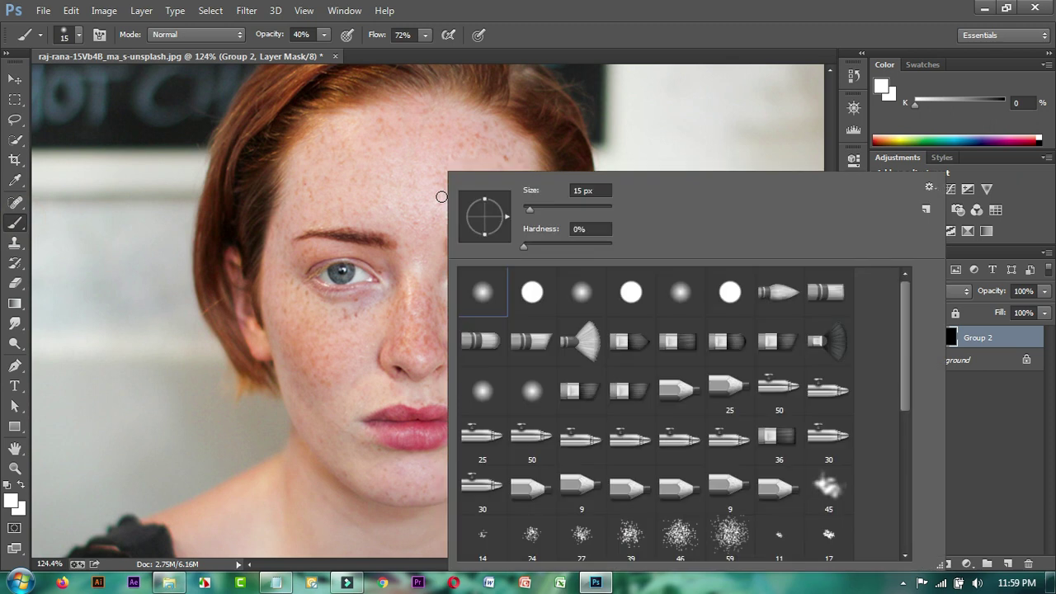
click(490, 296)
key(Return)
Step: Set the brush to 35% opacity and 80 px size
click(324, 35)
drag(321, 51, 314, 55)
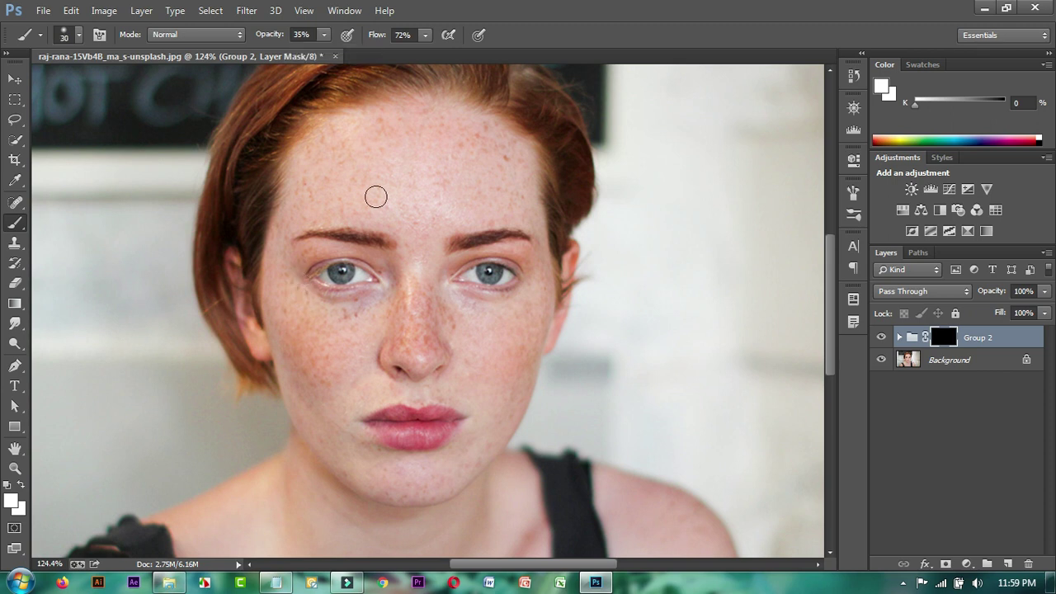
right_click(376, 196)
drag(472, 207, 490, 211)
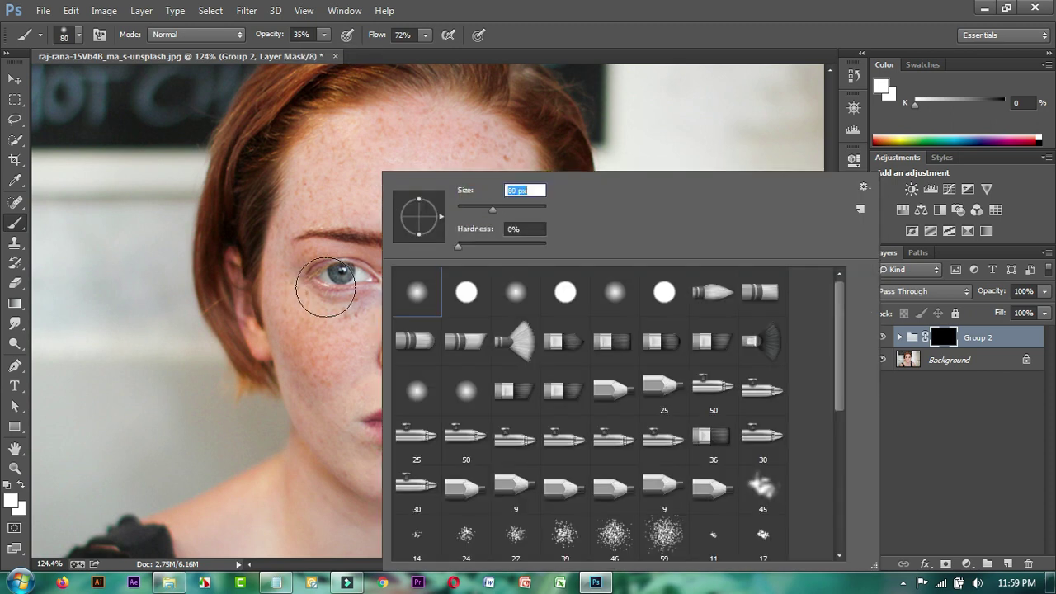
click(615, 25)
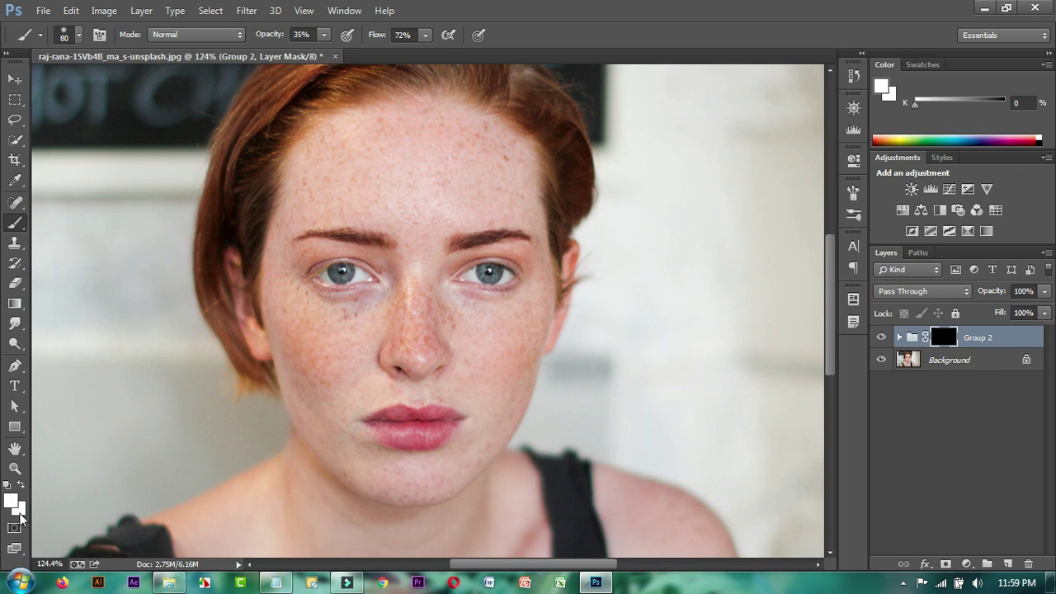
Step: Target Group 2's layer mask for painting
scroll(329, 354, up, 2)
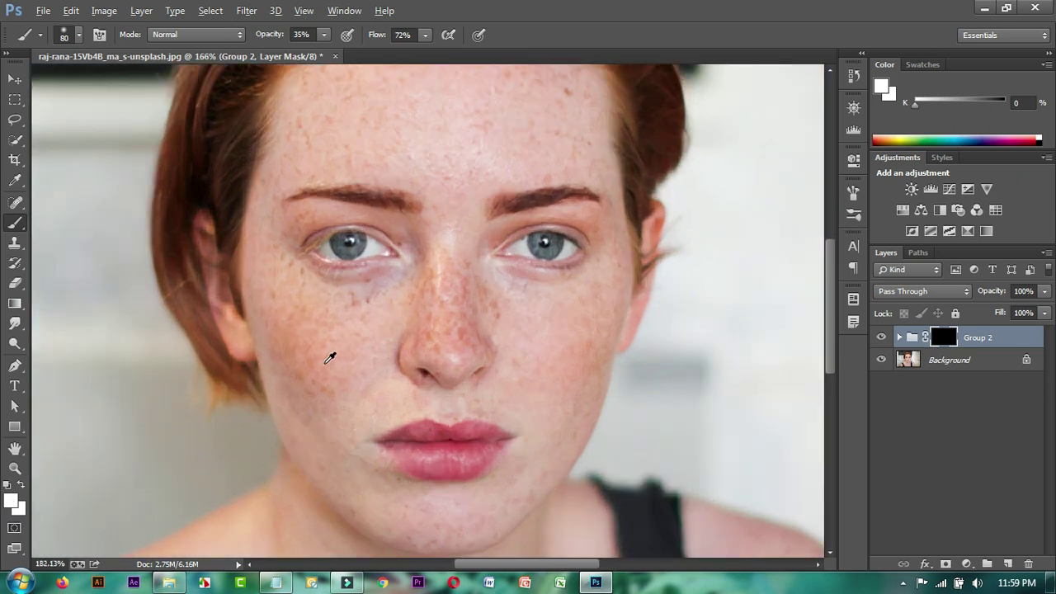
scroll(330, 354, up, 1)
scroll(347, 362, down, 5)
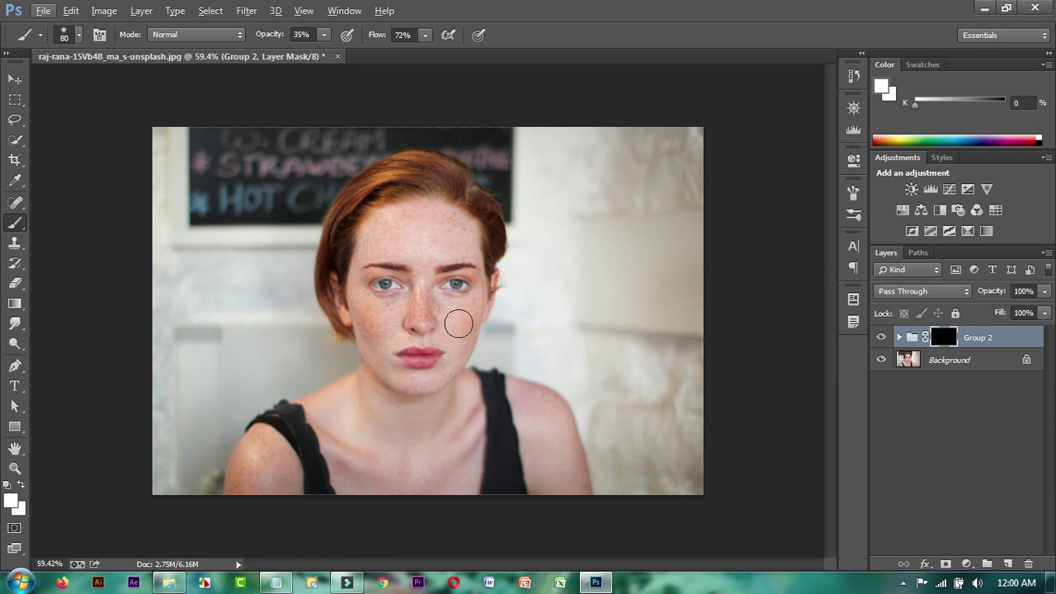
click(950, 362)
alt+click(302, 240)
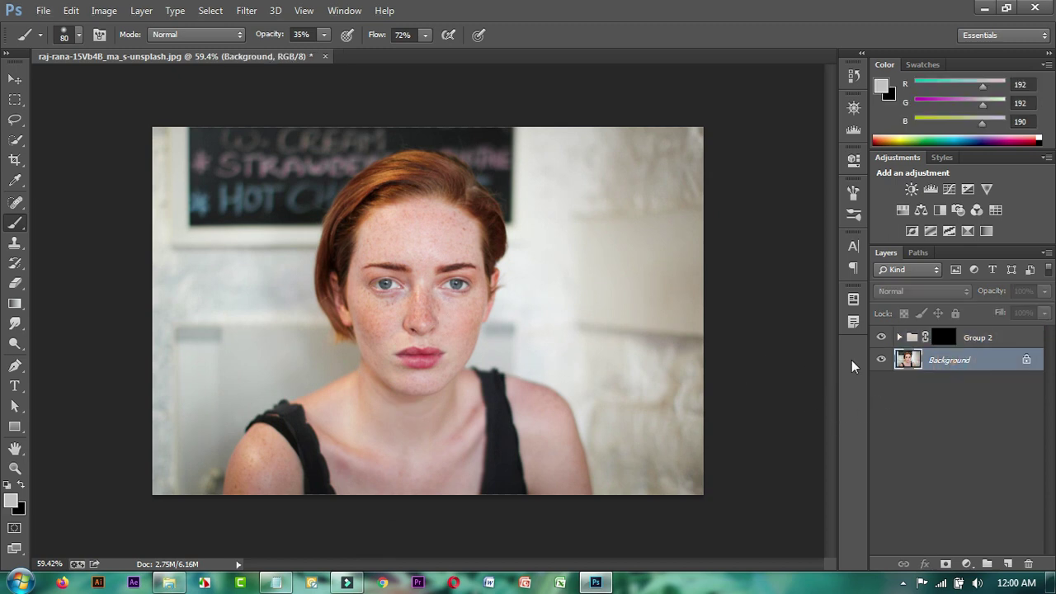
click(985, 338)
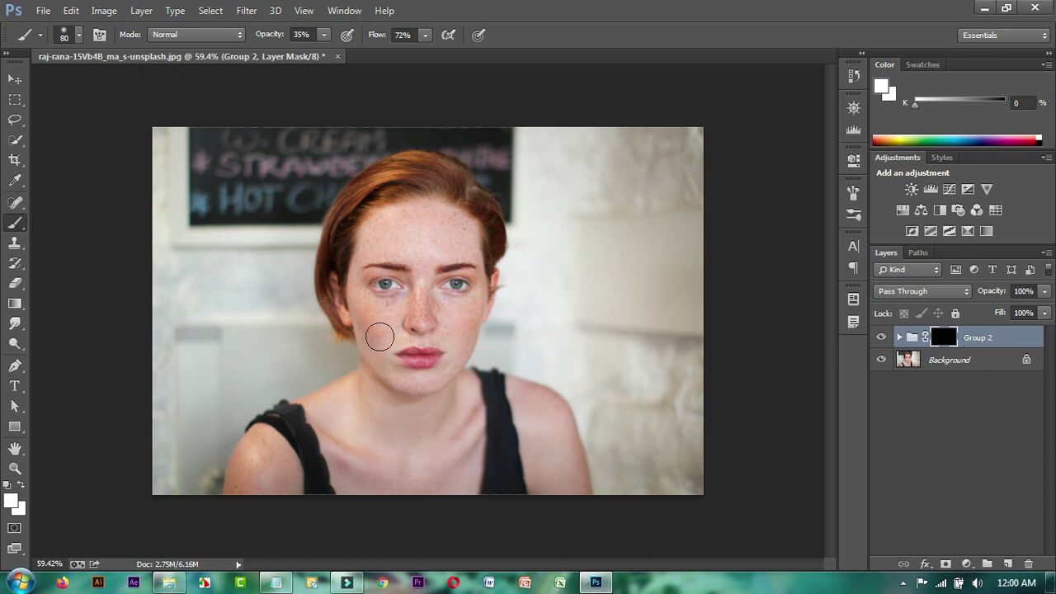
scroll(380, 337, up, 2)
scroll(382, 334, up, 3)
scroll(383, 331, up, 2)
Step: Paint smoothing back onto the left cheek, nose bridge and right cheek
mouse_move(384, 330)
mouse_down()
mouse_move(283, 247)
mouse_move(321, 354)
mouse_move(293, 275)
mouse_move(302, 275)
mouse_move(316, 382)
mouse_move(344, 323)
mouse_up()
key(bracketleft)
key(bracketleft)
key(bracketleft)
key(bracketleft)
mouse_move(506, 200)
mouse_down()
mouse_move(509, 164)
mouse_move(518, 231)
mouse_move(531, 231)
mouse_move(493, 302)
mouse_move(495, 283)
mouse_move(580, 224)
mouse_up()
mouse_move(671, 238)
mouse_down()
mouse_move(673, 369)
mouse_move(641, 278)
mouse_move(625, 341)
mouse_move(709, 283)
mouse_move(719, 327)
mouse_move(749, 255)
mouse_move(622, 226)
mouse_move(619, 248)
mouse_move(625, 164)
mouse_up()
scroll(552, 329, down, 2)
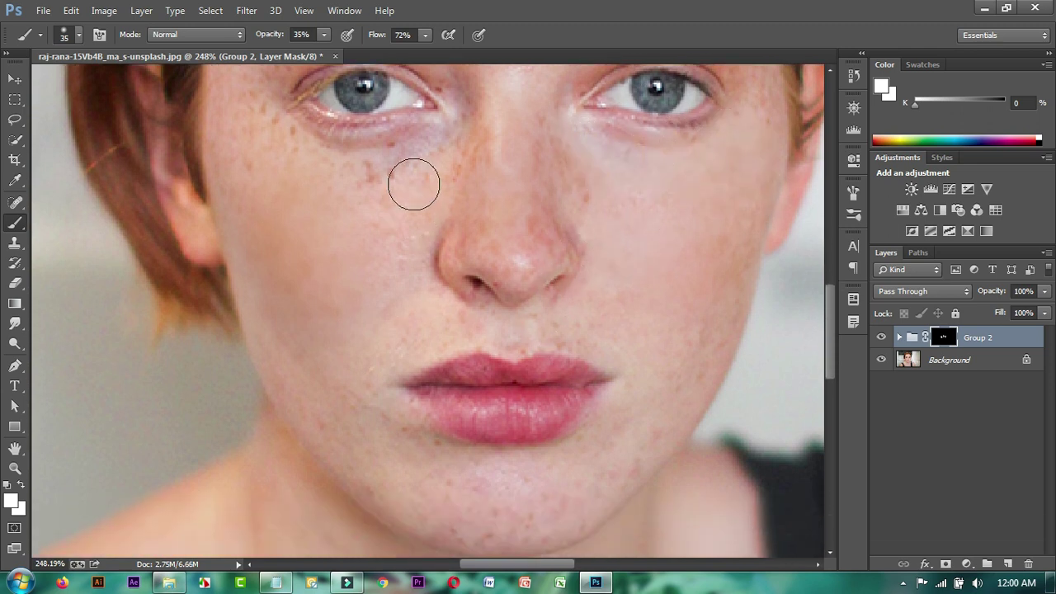
drag(382, 189, 413, 255)
scroll(355, 401, down, 2)
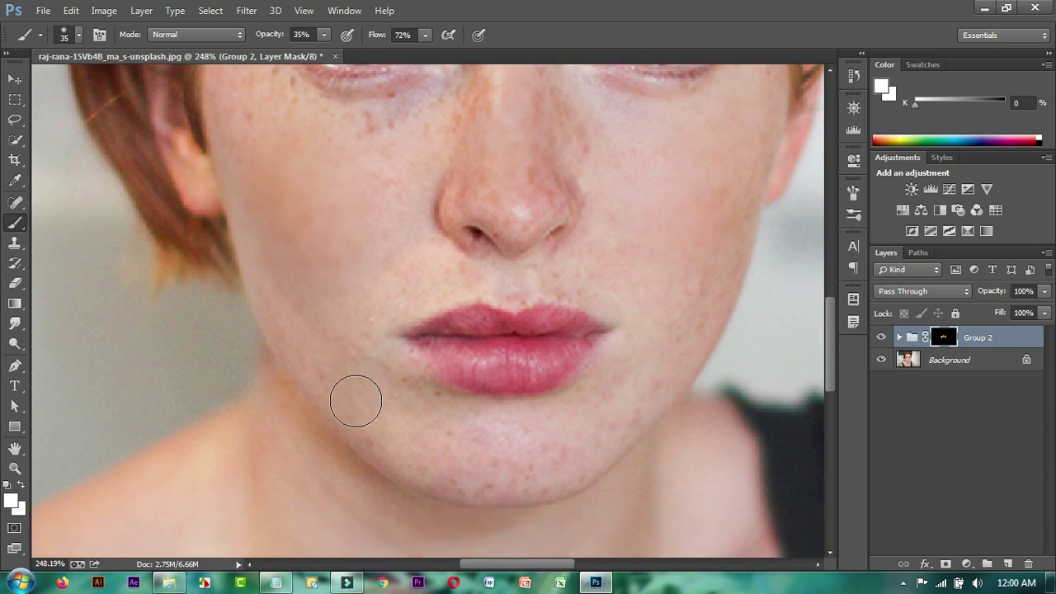
scroll(355, 401, down, 1)
Step: With a smaller brush, paint smoothing below and beside the lip corner
key(bracketleft)
key(bracketleft)
key(bracketleft)
key(bracketleft)
key(bracketleft)
key(bracketleft)
scroll(452, 418, up, 2)
drag(429, 336, 431, 339)
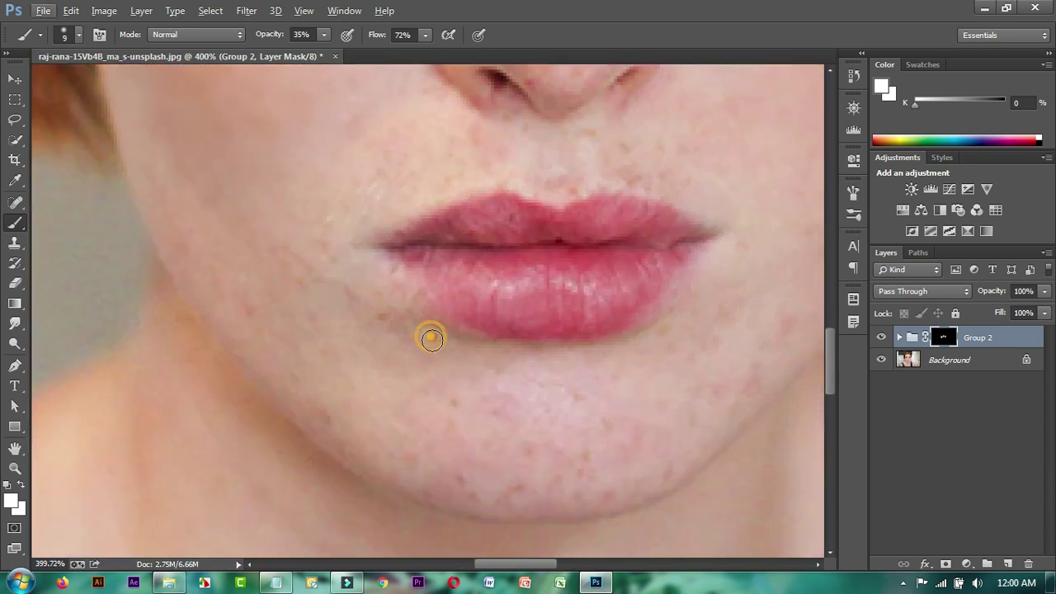
click(375, 312)
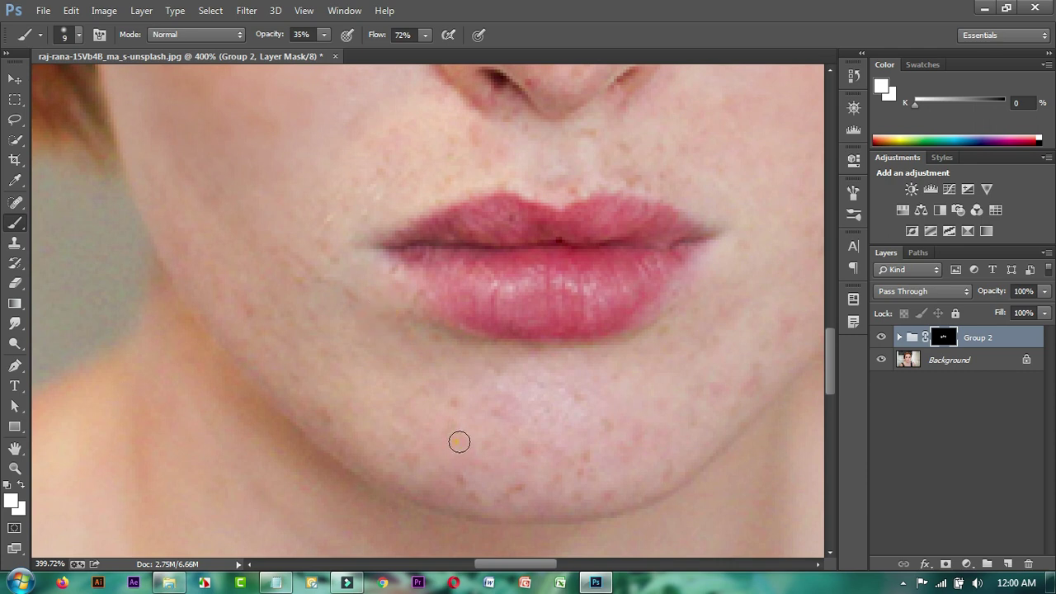
scroll(445, 215, up, 1)
scroll(458, 254, down, 2)
scroll(465, 259, down, 1)
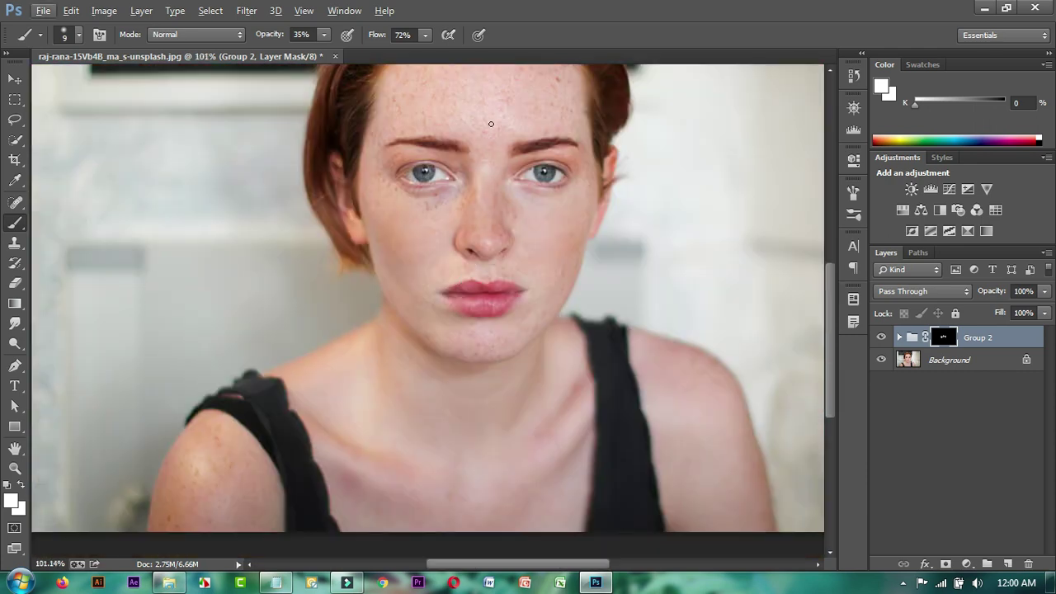
scroll(480, 172, up, 1)
scroll(475, 181, up, 1)
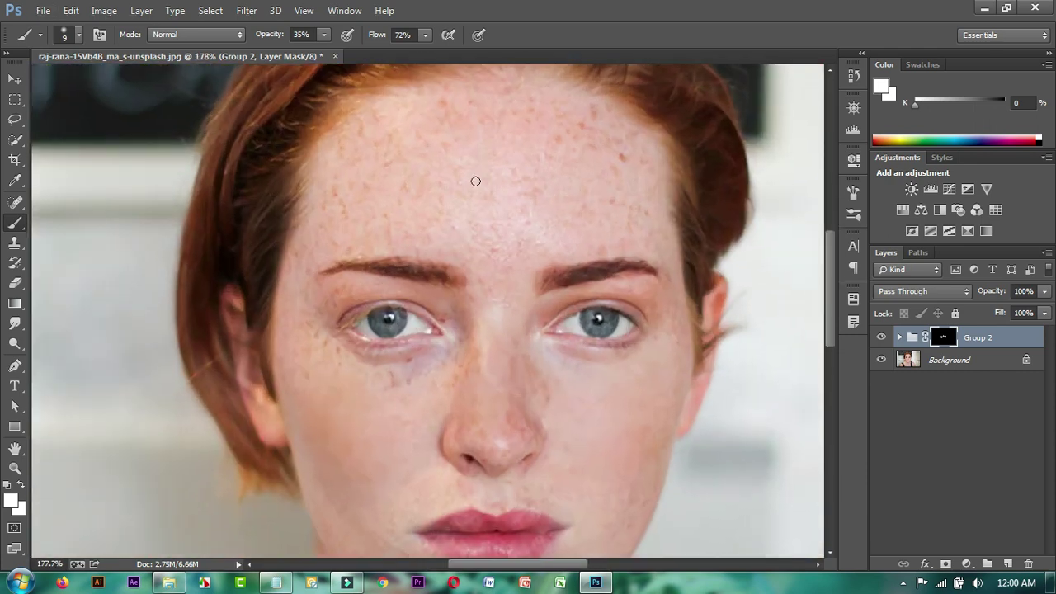
Step: Raise the brush to 40 px and 69% opacity and paint smoothing over the forehead
key(bracketright)
key(bracketright)
key(bracketright)
click(325, 34)
drag(328, 53, 354, 54)
mouse_move(413, 181)
mouse_down()
mouse_move(425, 193)
mouse_move(453, 123)
mouse_move(349, 215)
mouse_move(407, 115)
mouse_move(321, 247)
mouse_move(371, 190)
mouse_move(391, 193)
mouse_move(530, 130)
mouse_move(431, 125)
mouse_move(594, 160)
mouse_move(497, 222)
mouse_move(412, 214)
mouse_move(487, 257)
mouse_move(618, 170)
mouse_move(552, 118)
mouse_move(626, 168)
mouse_move(484, 104)
mouse_move(361, 154)
mouse_move(321, 229)
mouse_move(498, 248)
mouse_move(585, 236)
mouse_move(577, 118)
mouse_up()
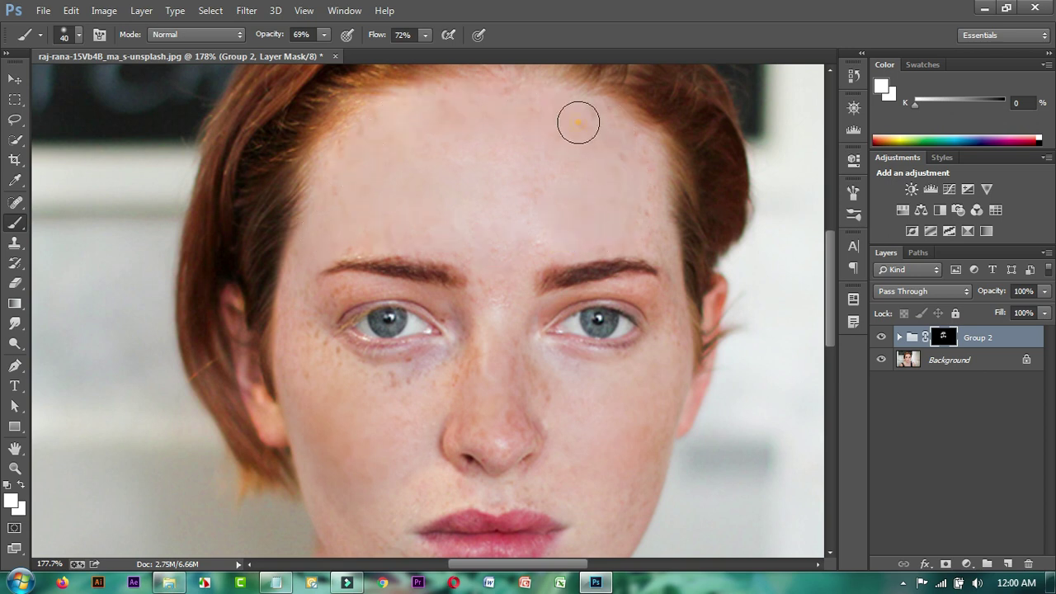
Step: Paint white on Group 2's mask across the nose bridge and under the left eye
scroll(629, 300, down, 1)
scroll(507, 302, up, 1)
scroll(478, 248, up, 1)
mouse_move(479, 259)
mouse_down()
mouse_move(533, 288)
mouse_move(537, 278)
mouse_up()
drag(259, 256, 367, 306)
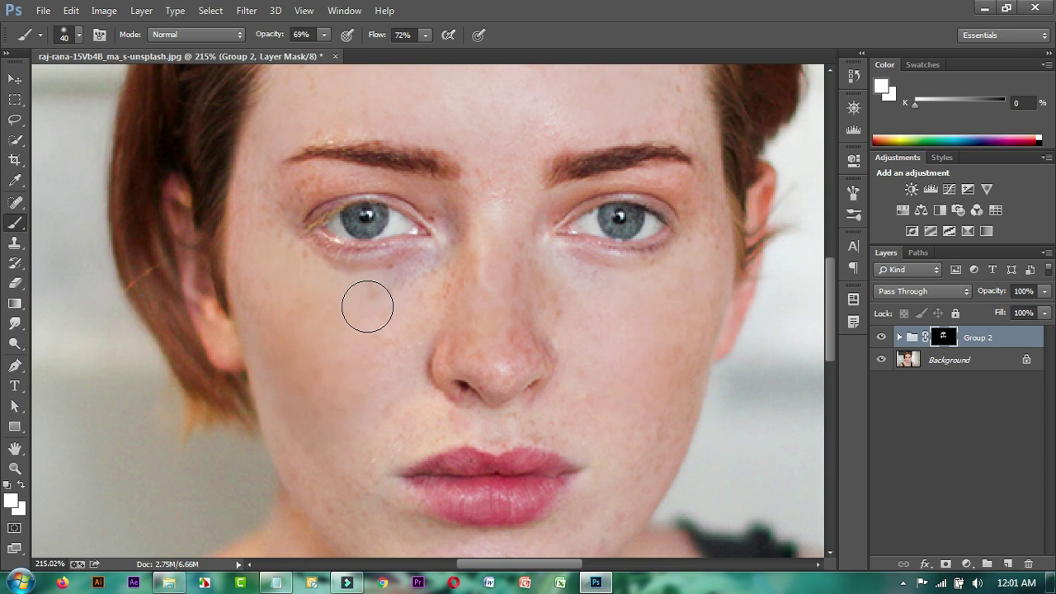
key(bracketleft)
click(401, 267)
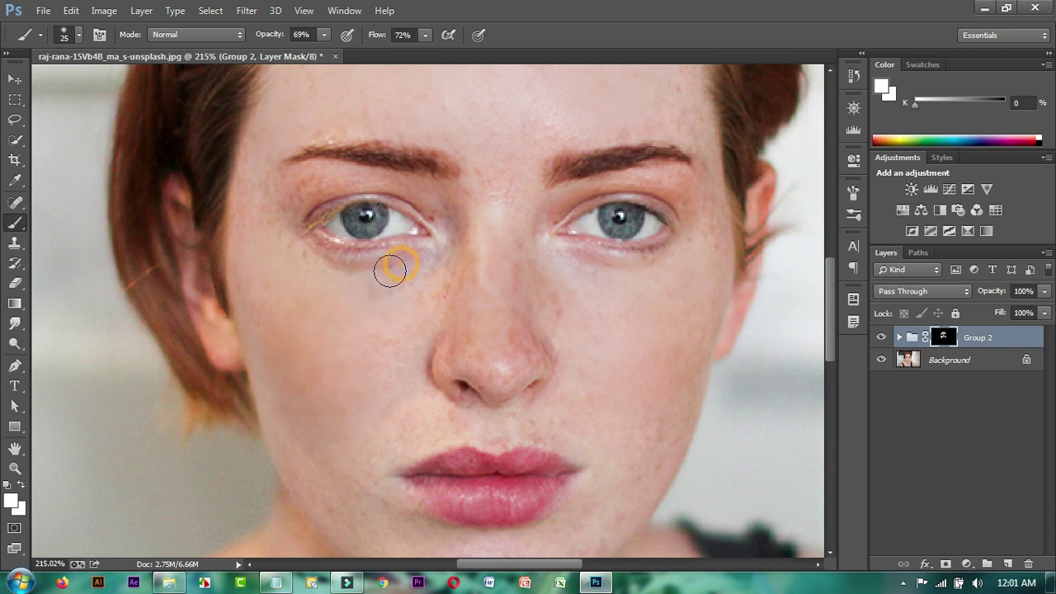
click(472, 258)
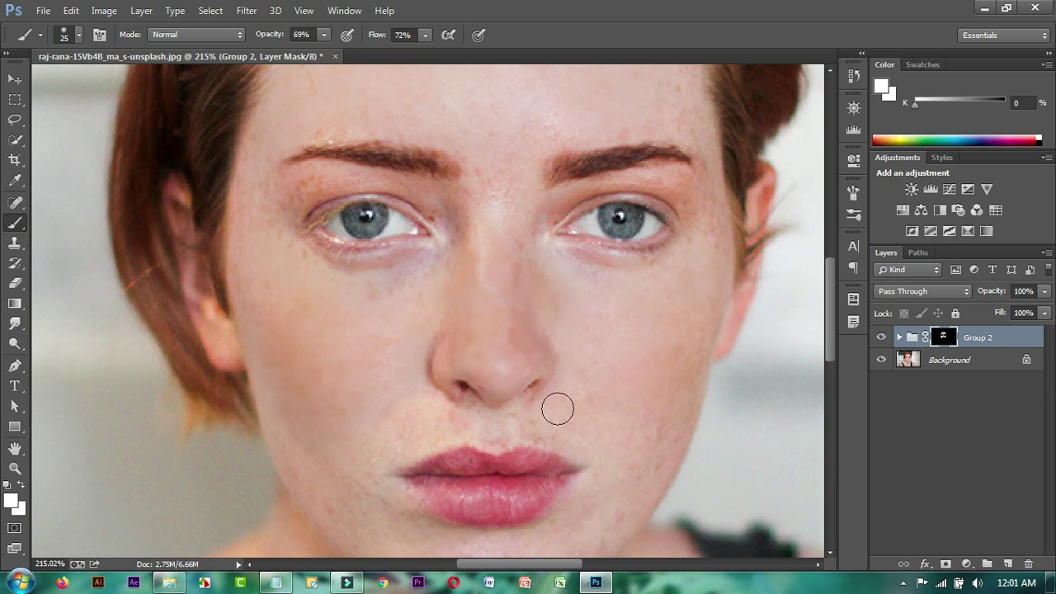
Step: Extend the mask smoothing above the lip, around the mouth, onto the chin and cheek
drag(539, 420, 550, 431)
mouse_move(436, 424)
mouse_down()
mouse_move(420, 452)
mouse_move(384, 459)
mouse_up()
scroll(376, 450, down, 3)
drag(340, 413, 394, 438)
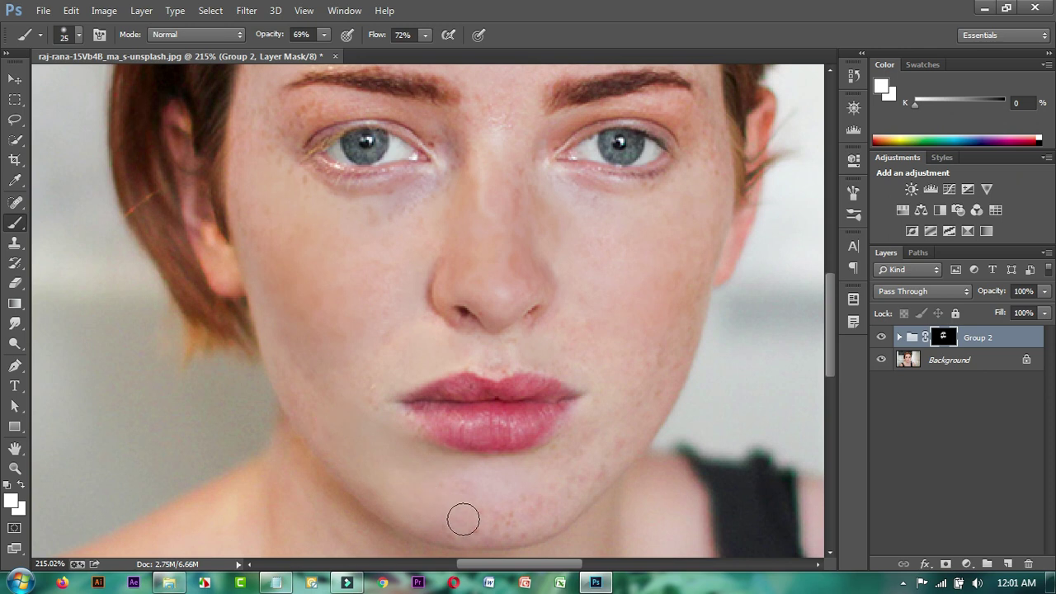
click(575, 483)
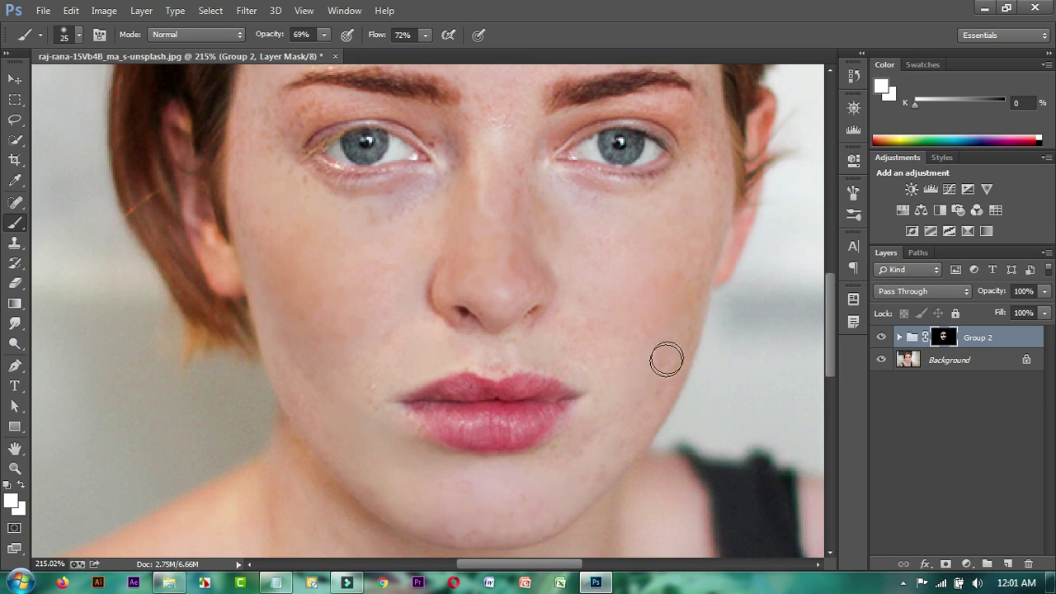
Step: Reveal smoothing on the right temple, left eye's outer corner and between and near the brows
click(719, 123)
scroll(706, 190, up, 5)
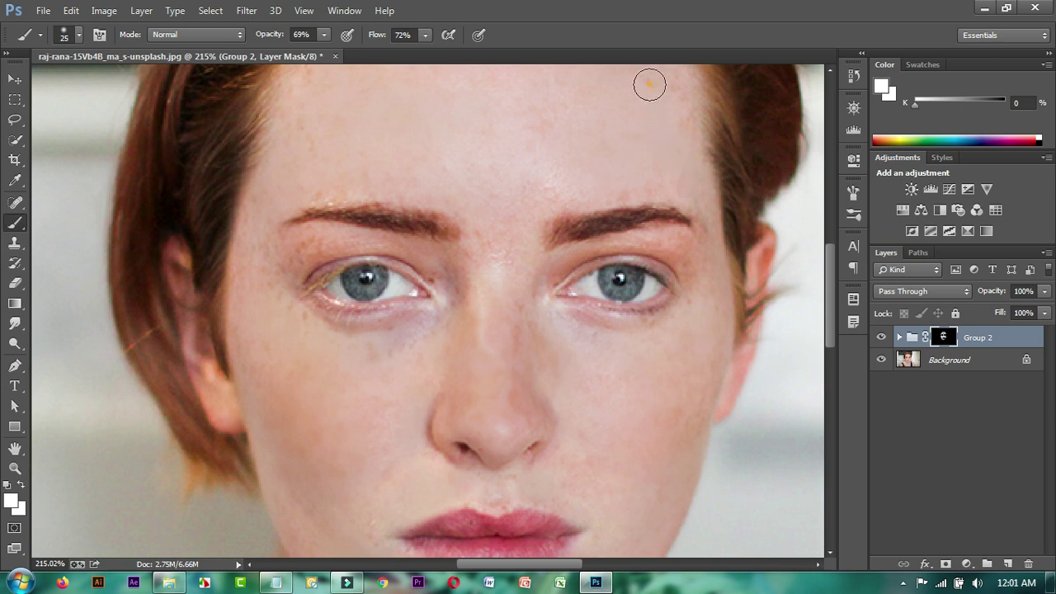
scroll(349, 236, up, 2)
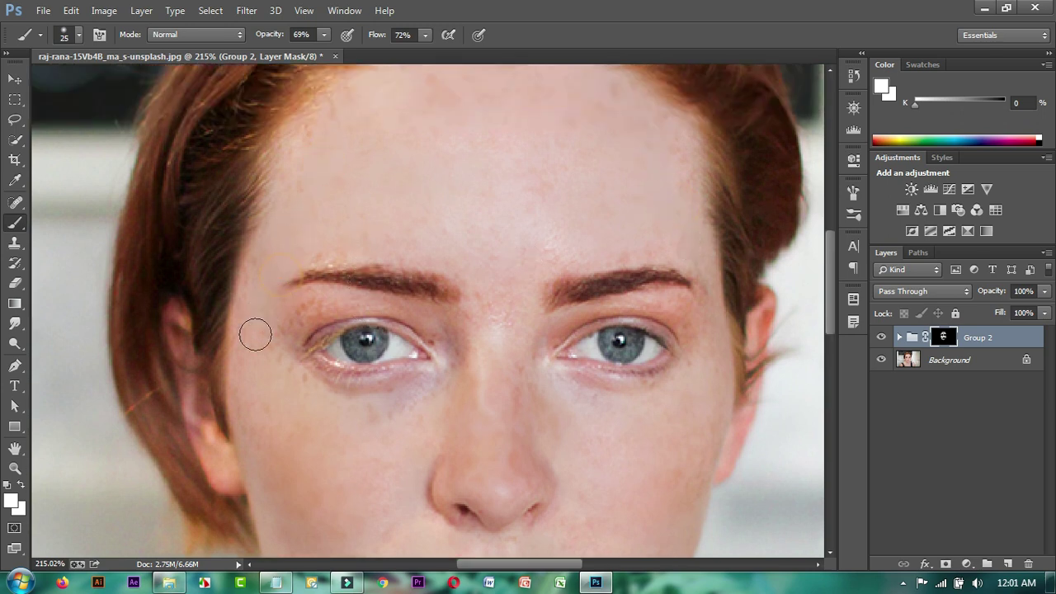
click(307, 307)
click(275, 366)
click(486, 291)
click(556, 240)
Step: Reveal smoothing below the left eye, its outer corner and on the nose tip
scroll(523, 391, down, 3)
click(427, 319)
click(276, 292)
scroll(330, 388, down, 3)
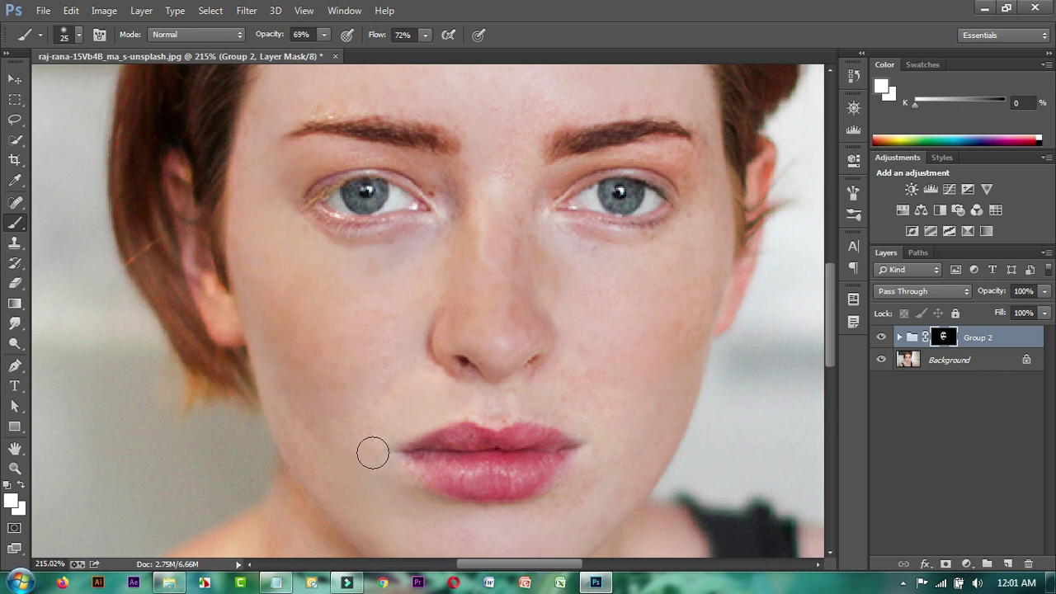
scroll(373, 452, down, 3)
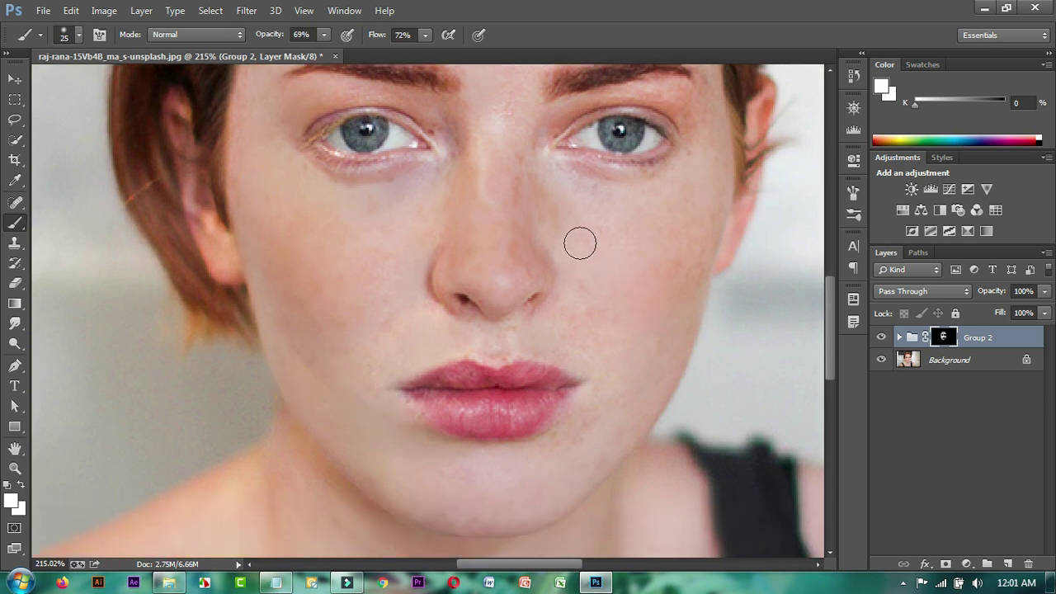
click(512, 258)
Step: Toggle Group 2's visibility to compare, then duplicate the Background layer
scroll(495, 156, up, 3)
scroll(491, 273, down, 2)
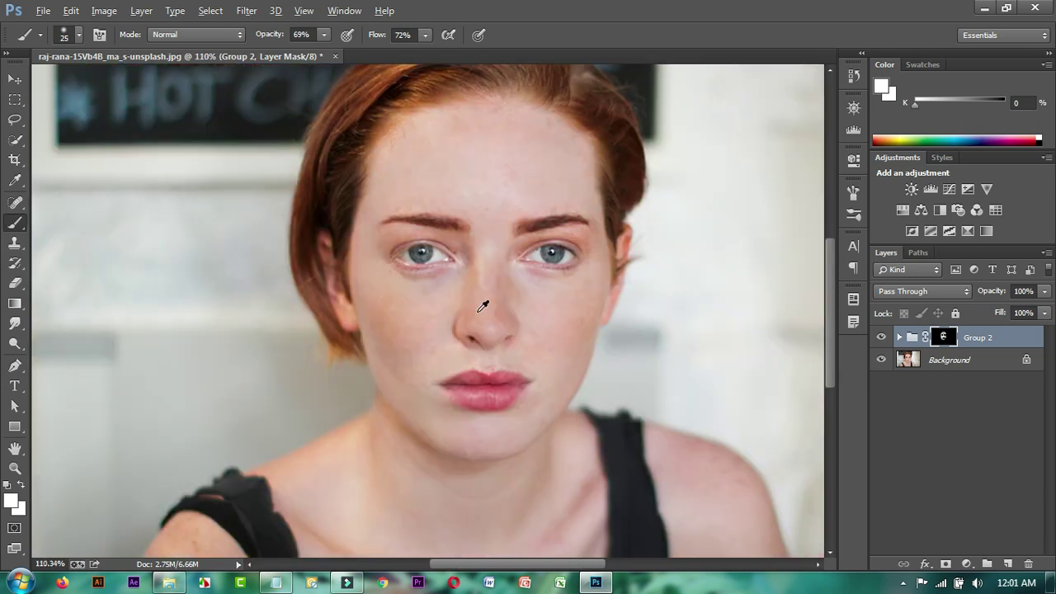
scroll(511, 338, down, 2)
scroll(537, 370, up, 2)
scroll(358, 311, up, 1)
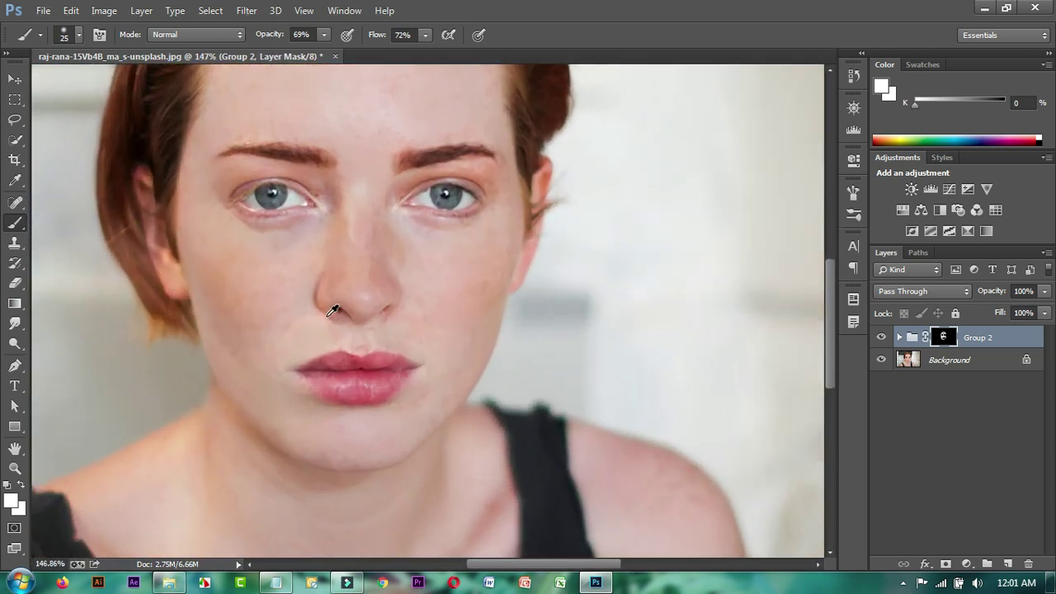
scroll(358, 311, up, 1)
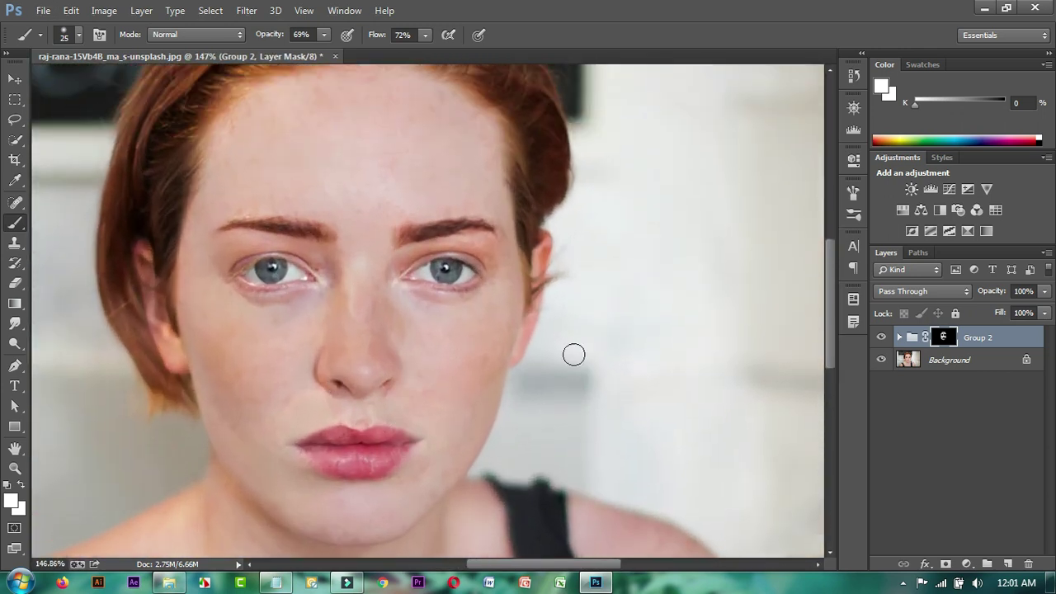
click(882, 338)
click(882, 338)
scroll(458, 365, up, 4)
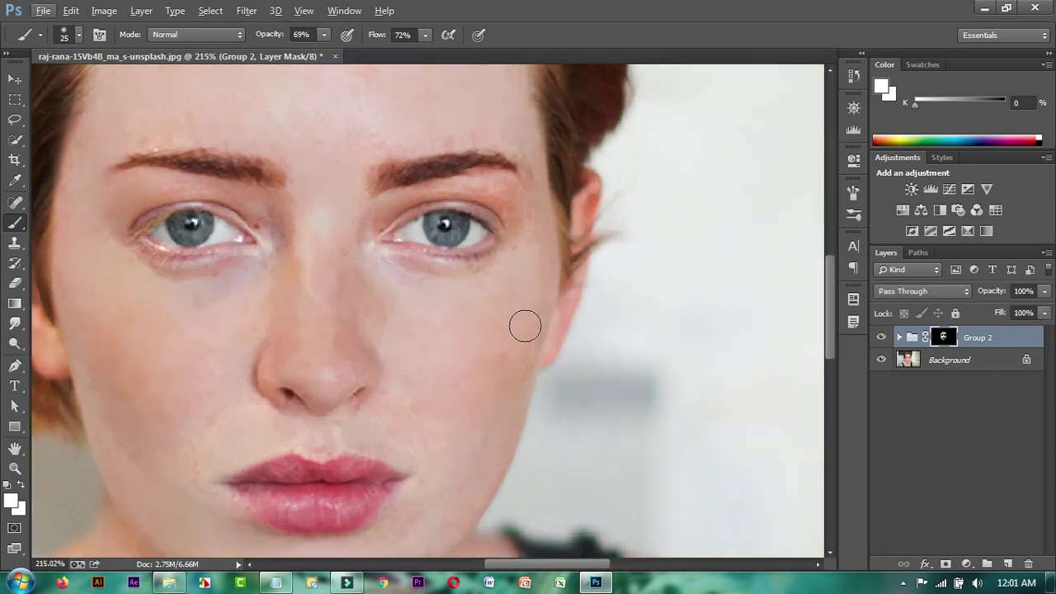
scroll(288, 306, down, 3)
scroll(305, 321, up, 1)
scroll(441, 332, up, 1)
scroll(442, 339, up, 2)
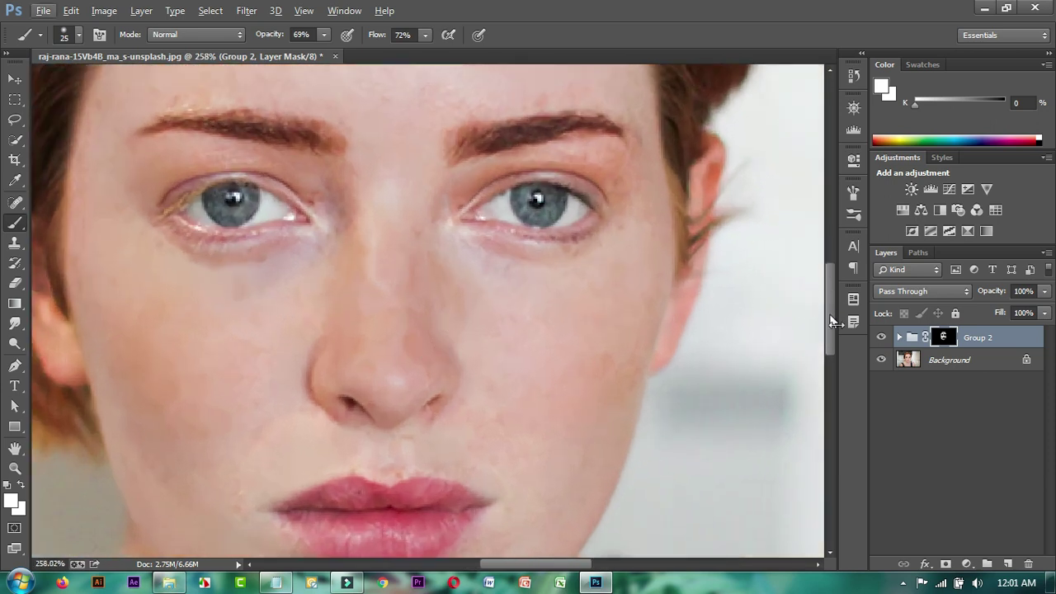
drag(966, 358, 1008, 564)
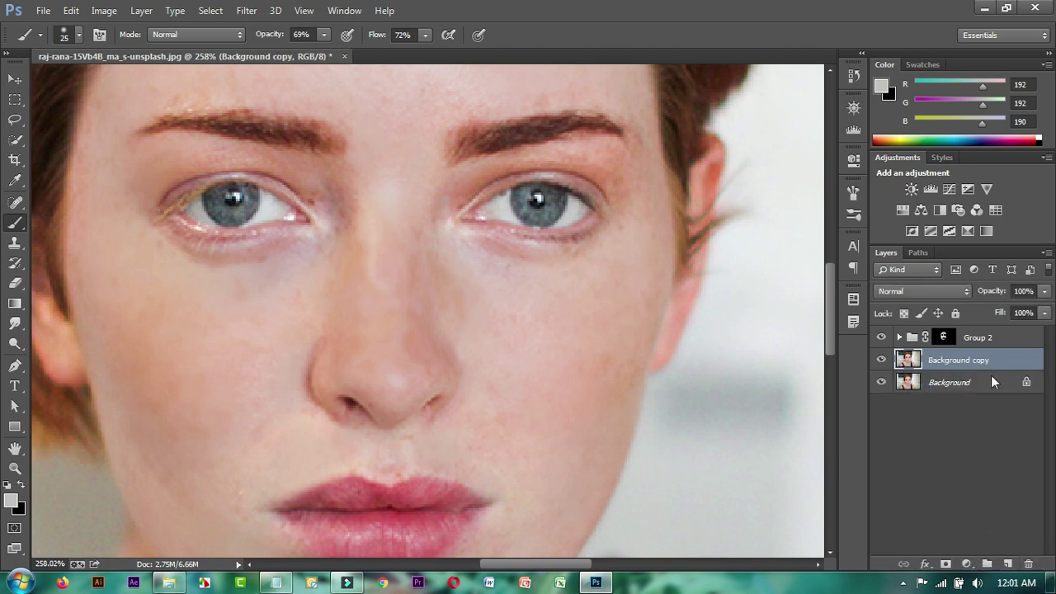
Step: Select Group 2 with Background copy and group them with Ctrl+G
ctrl+click(990, 347)
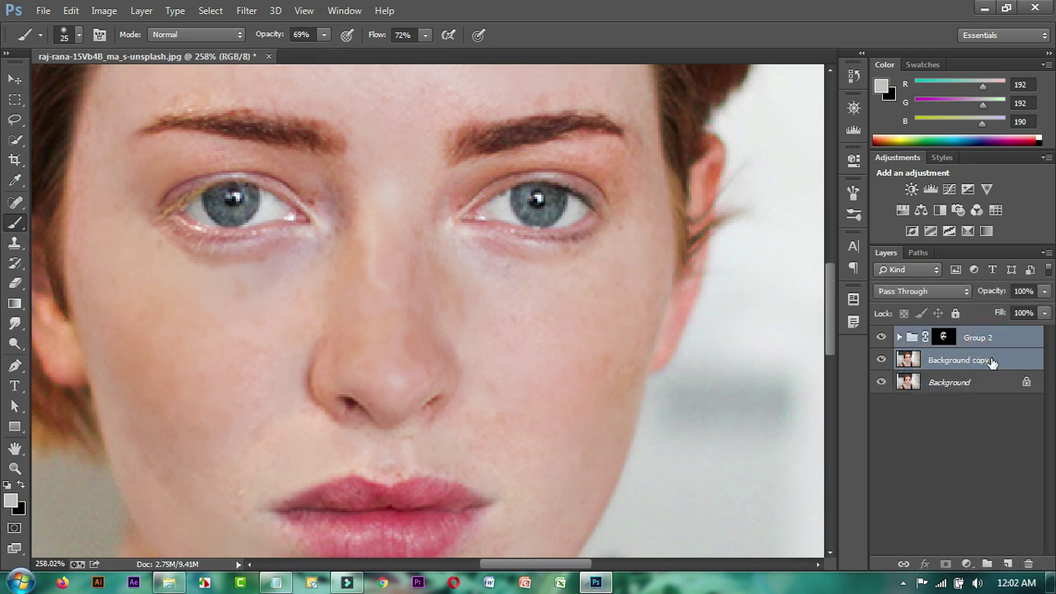
click(998, 362)
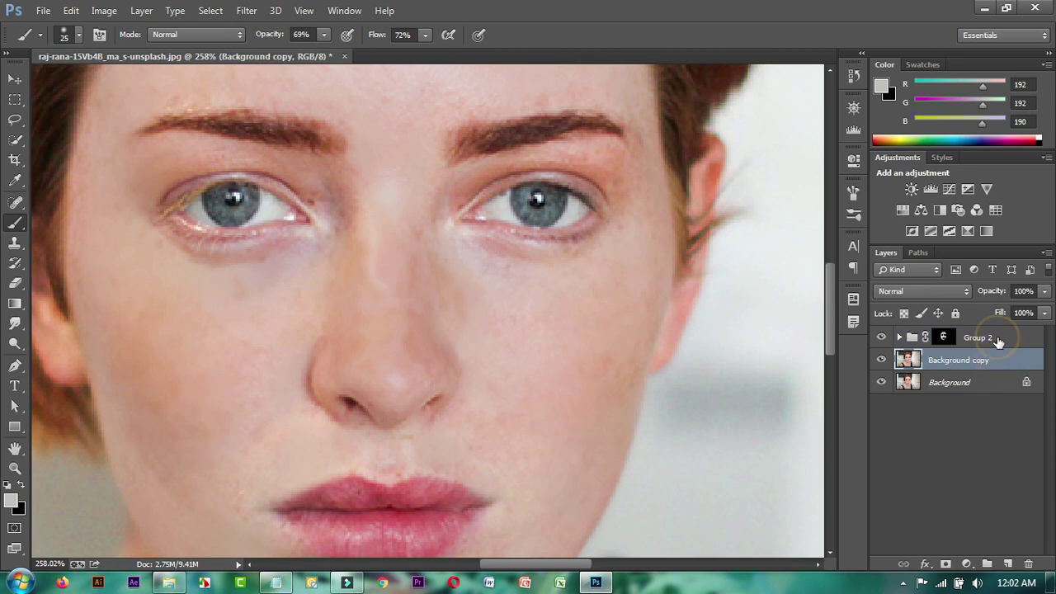
ctrl+click(997, 342)
key(ctrl+g)
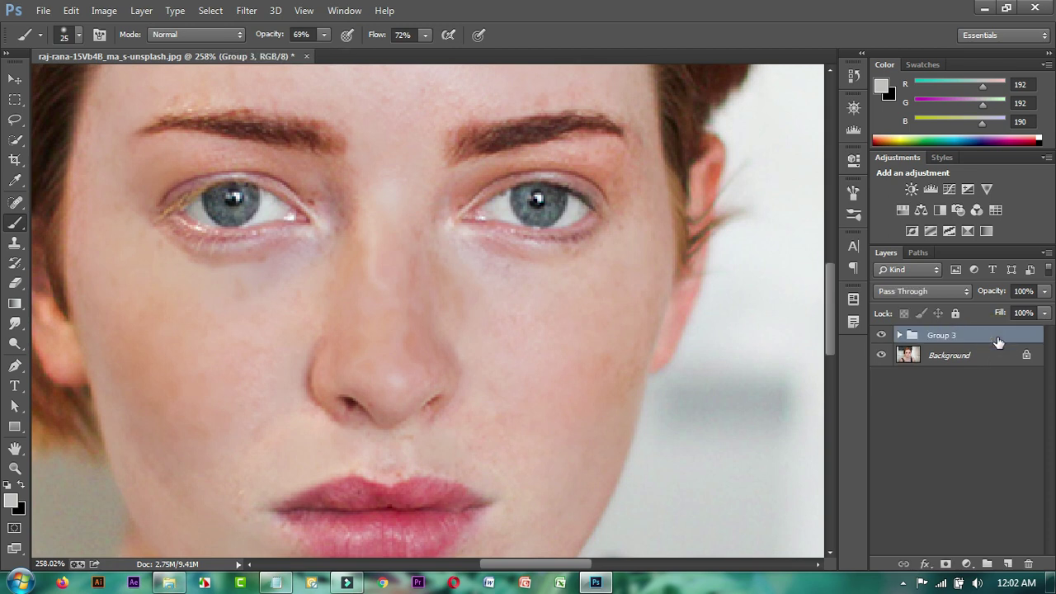
Step: Merge the new Group 3 into a single pixel layer with Ctrl+E
key(ctrl+e)
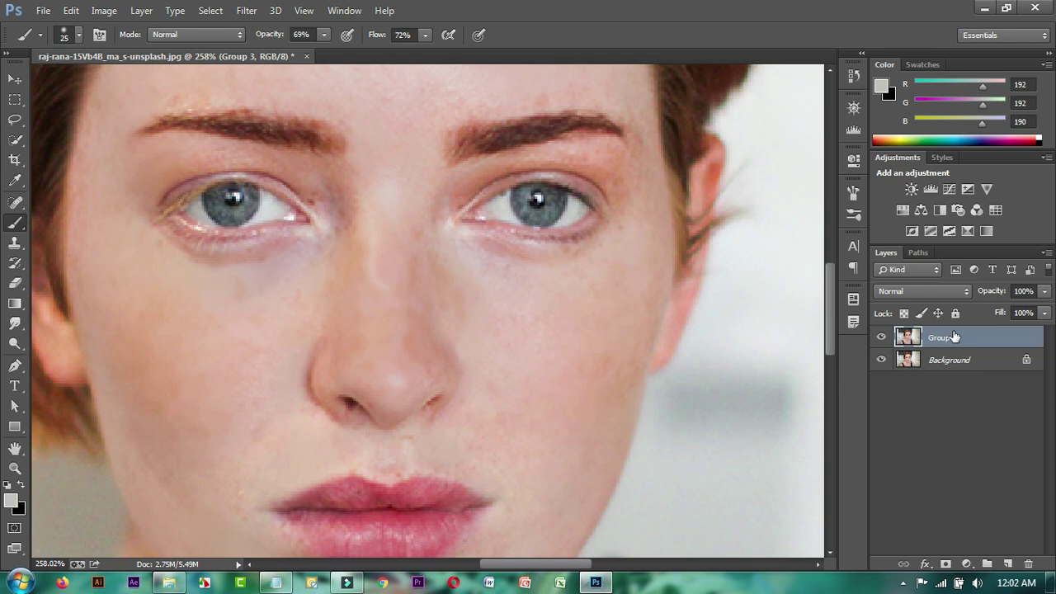
scroll(484, 255, down, 2)
scroll(417, 242, down, 2)
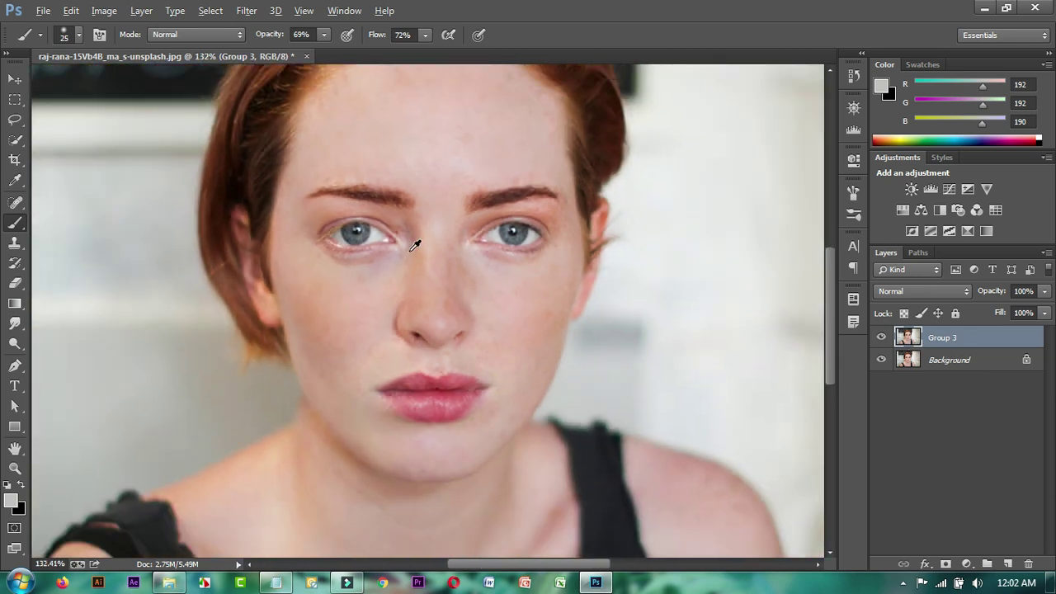
scroll(395, 264, up, 2)
scroll(495, 275, up, 1)
scroll(501, 276, up, 1)
scroll(487, 301, up, 1)
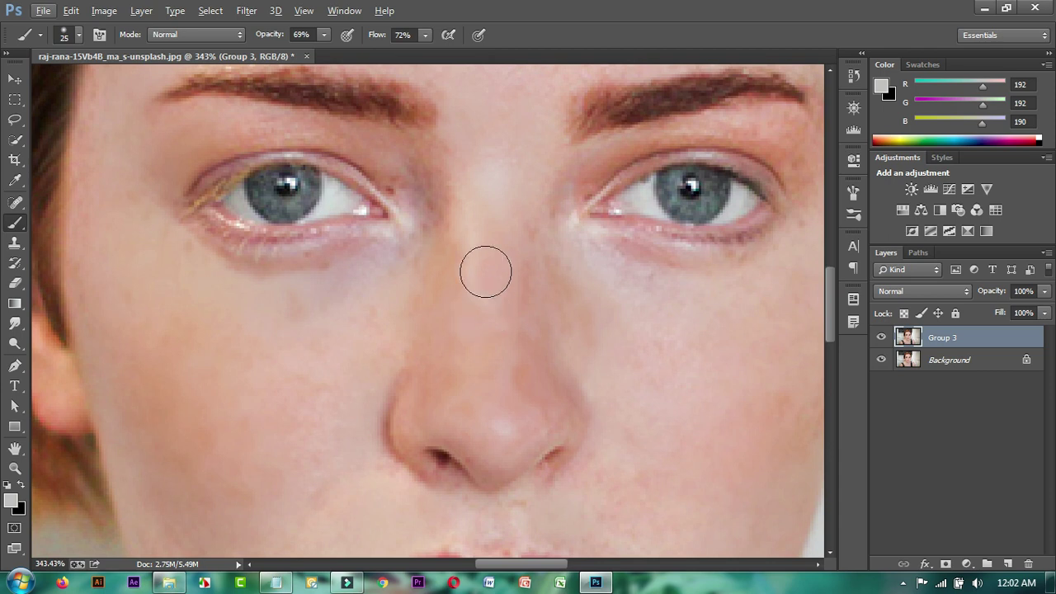
scroll(486, 261, down, 2)
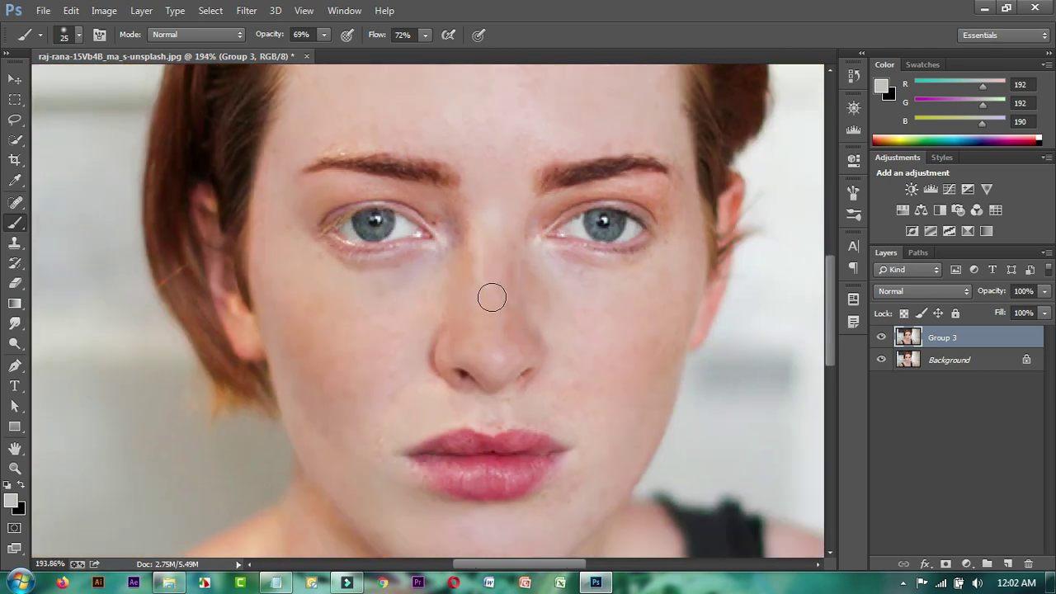
scroll(490, 294, up, 2)
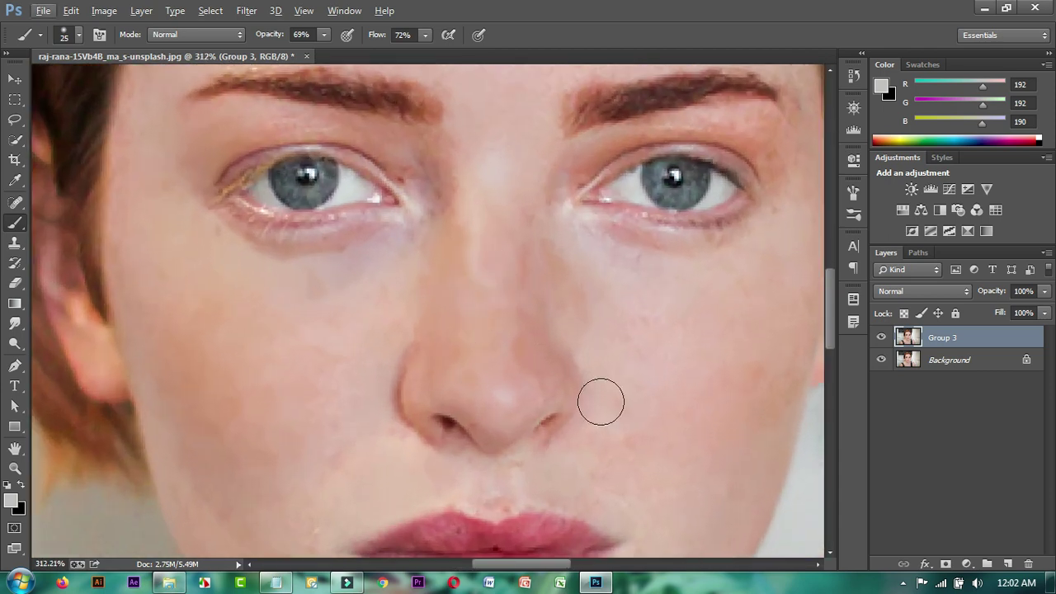
scroll(585, 412, down, 2)
scroll(536, 418, down, 1)
scroll(413, 410, down, 2)
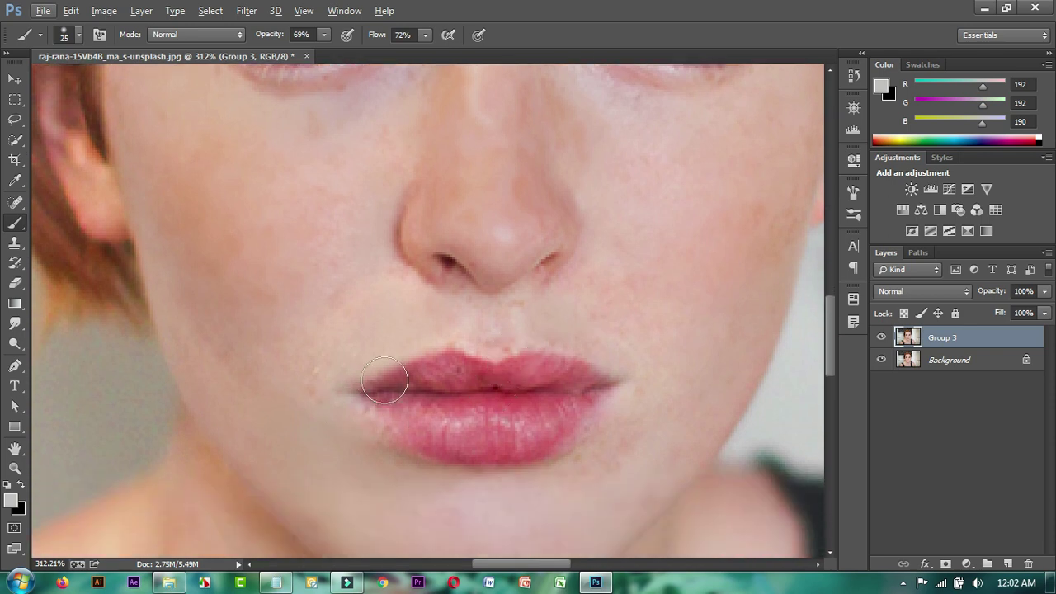
Step: Switch to the Smudge Tool with strength 13%
scroll(553, 247, up, 1)
scroll(495, 284, up, 1)
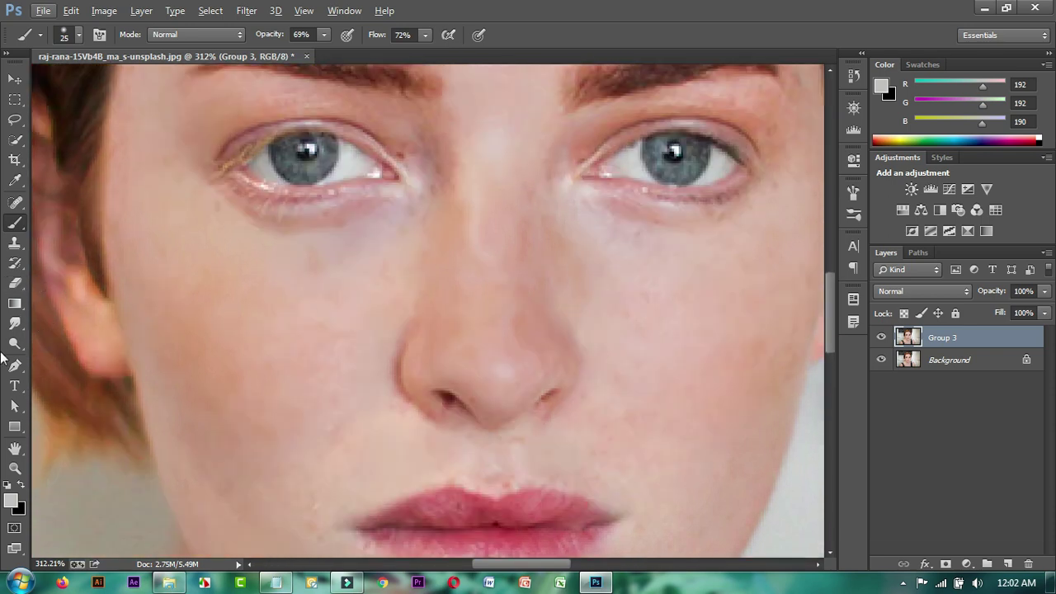
click(15, 323)
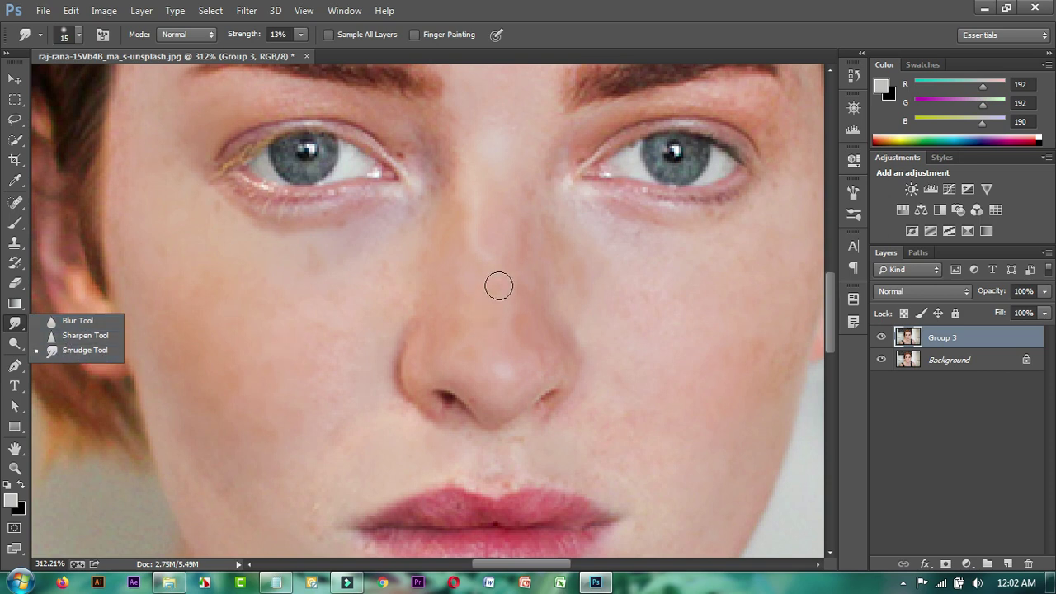
scroll(484, 249, up, 1)
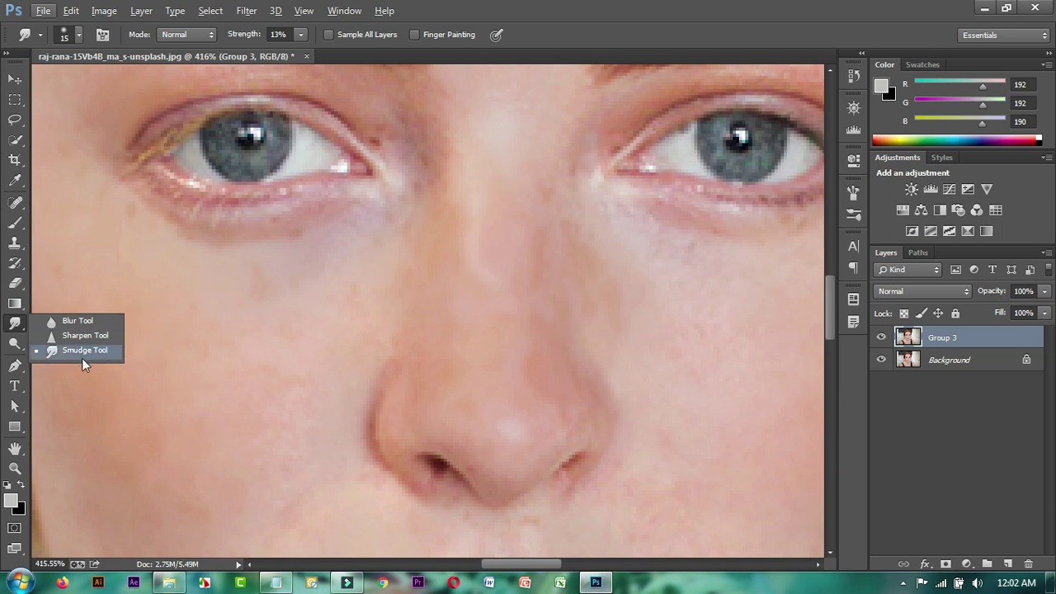
click(613, 6)
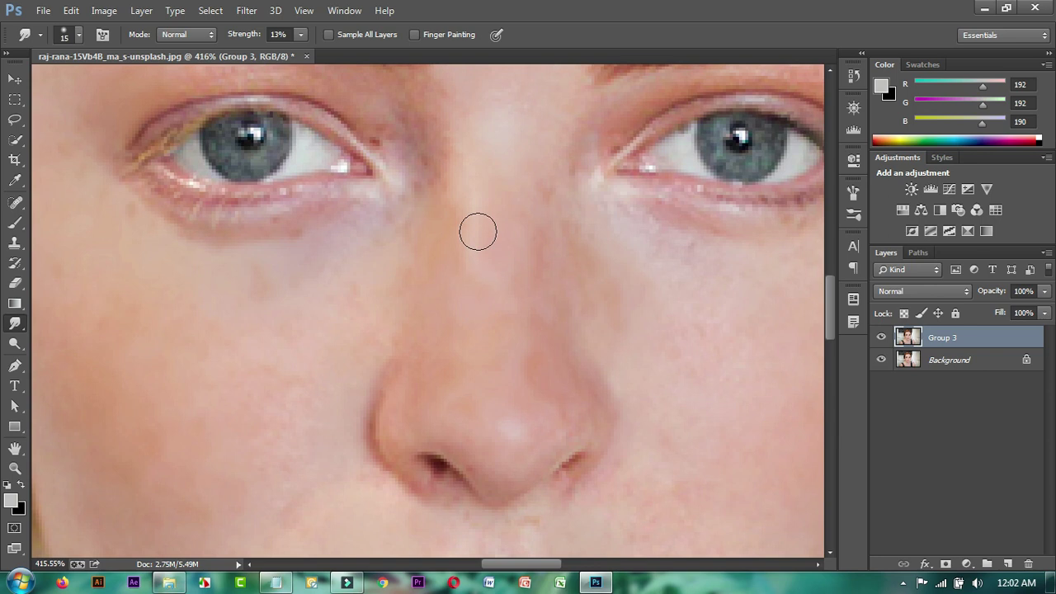
click(296, 35)
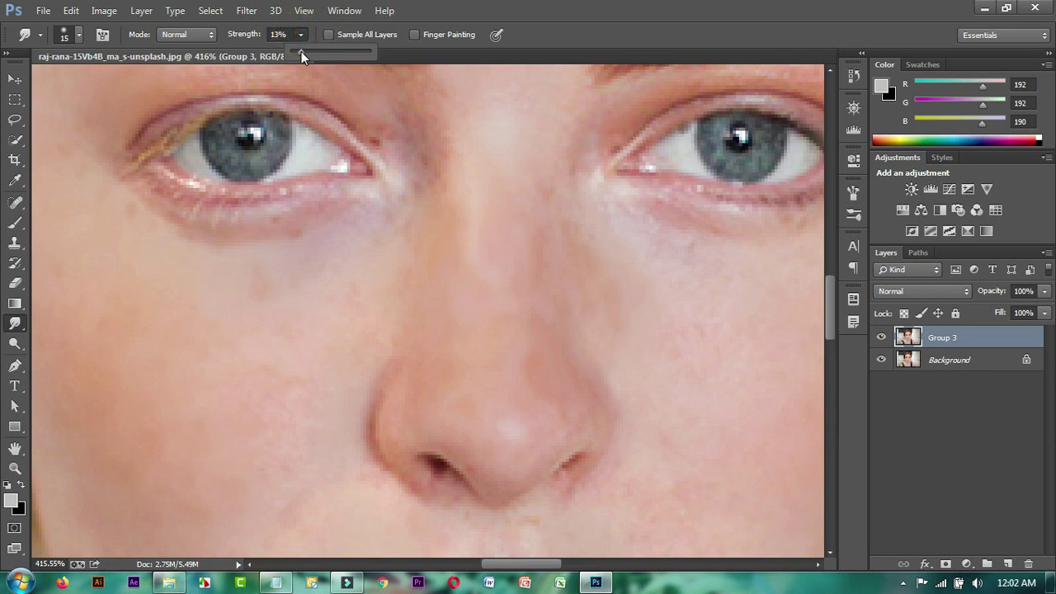
click(502, 283)
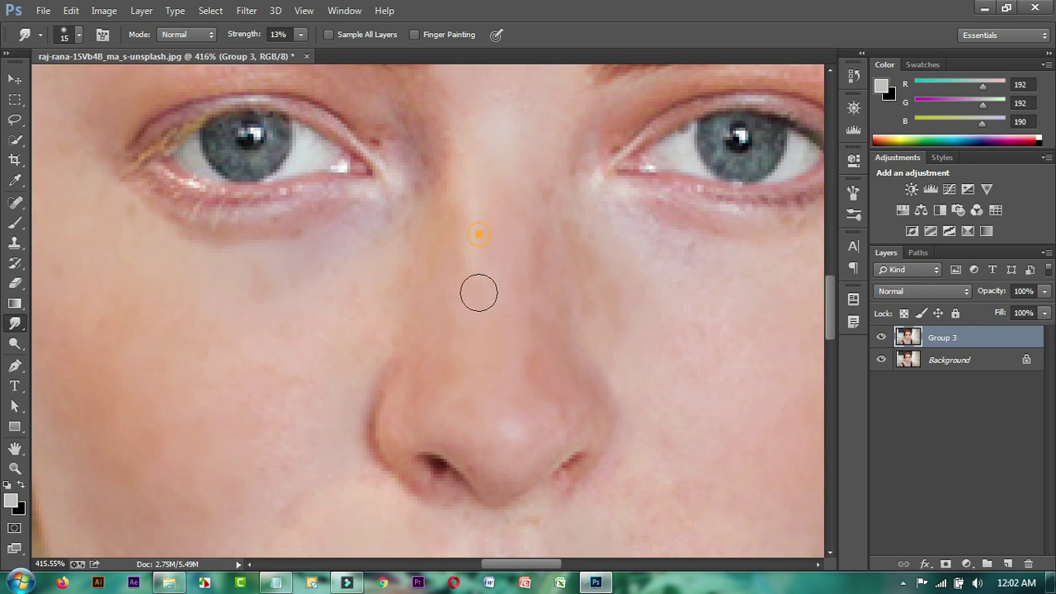
Step: Smudge blemishes along the nose bridge, below the right eye and at its outer corner
drag(501, 165, 521, 276)
drag(523, 134, 497, 224)
drag(465, 262, 452, 365)
drag(467, 308, 440, 308)
drag(572, 321, 434, 295)
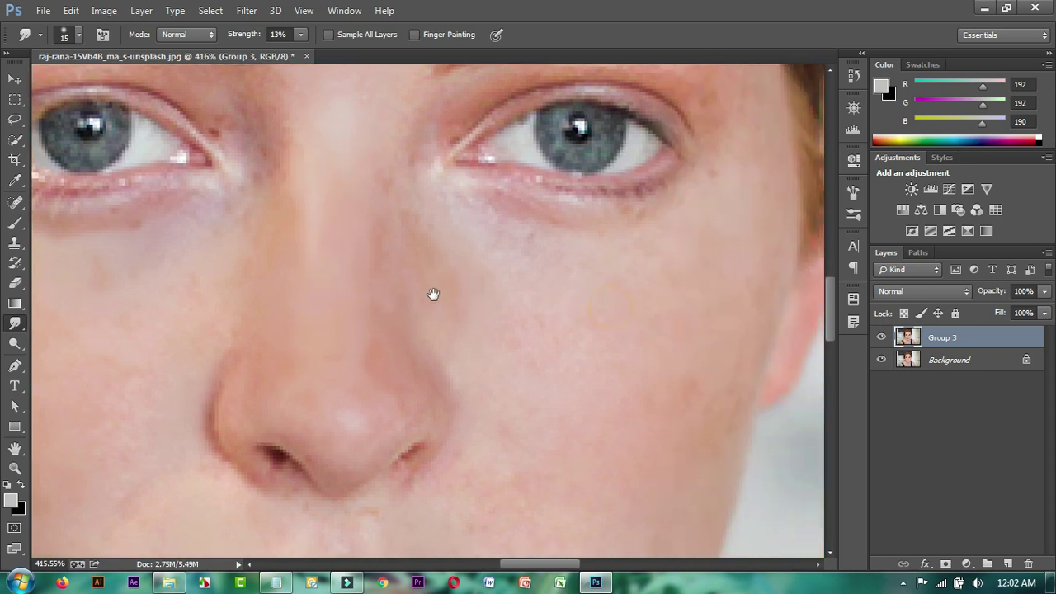
mouse_move(415, 248)
mouse_down()
mouse_move(417, 300)
mouse_move(460, 271)
mouse_up()
drag(471, 236, 487, 252)
click(516, 240)
drag(700, 165, 688, 183)
click(631, 221)
Step: Smudge blemishes on the left cheek below the left eye
drag(195, 302, 420, 283)
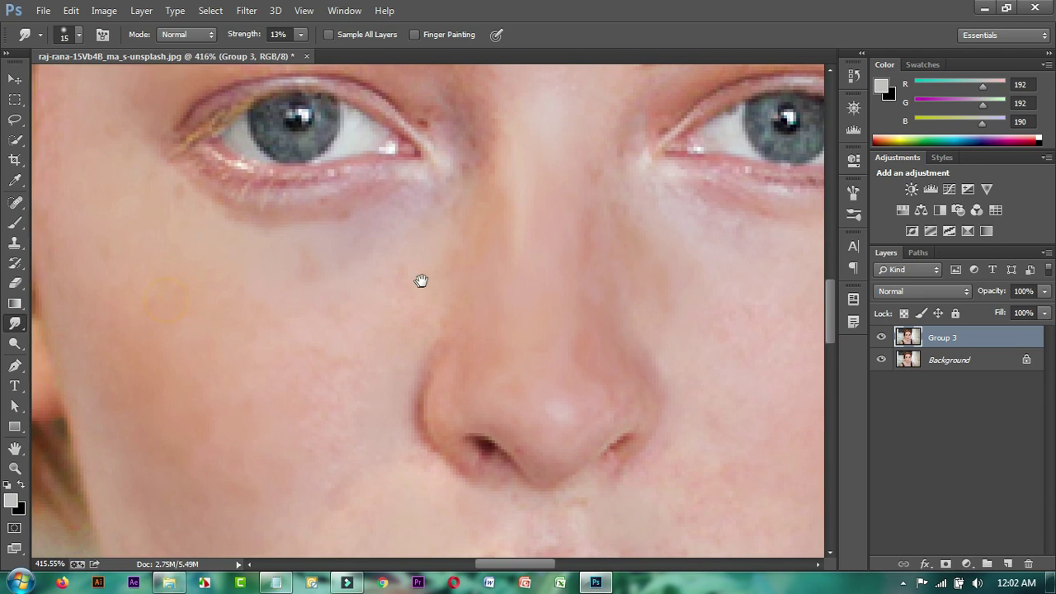
click(210, 170)
click(272, 263)
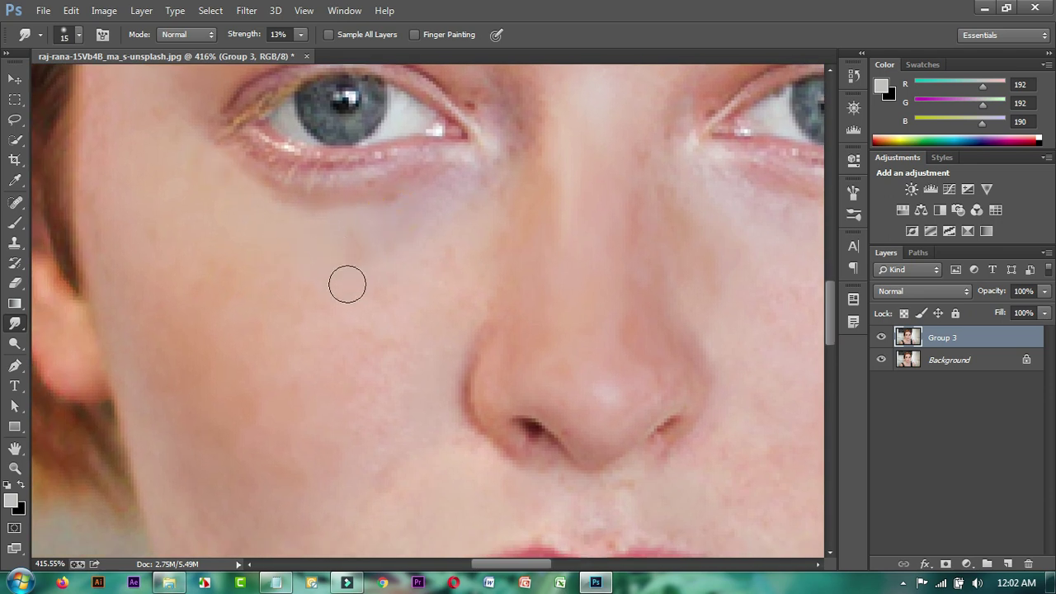
click(200, 264)
Step: Smudge spots below the nose, at both lip corners and above the upper lip
drag(388, 420, 285, 181)
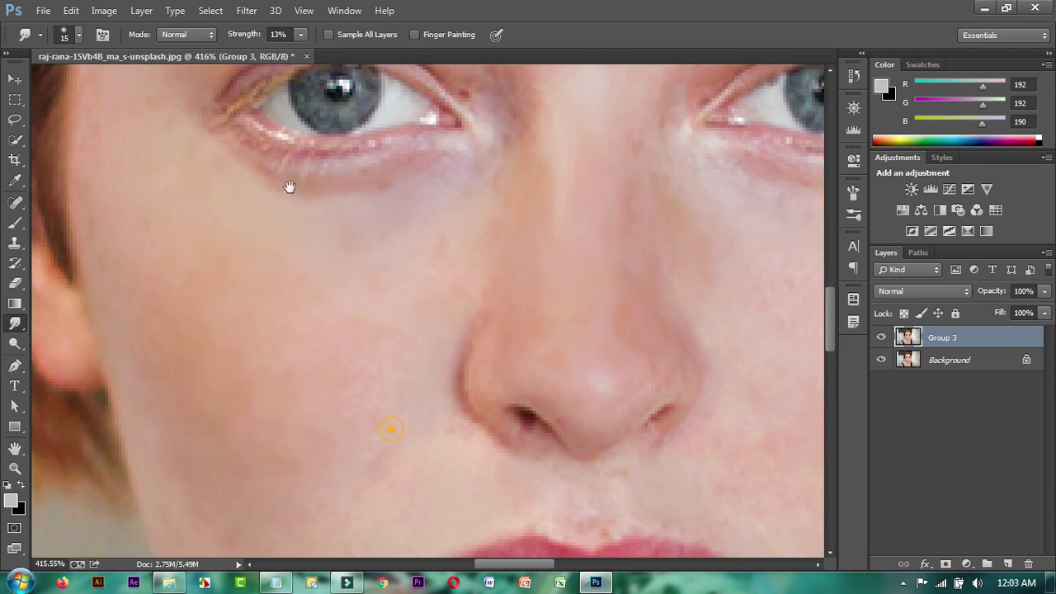
click(488, 266)
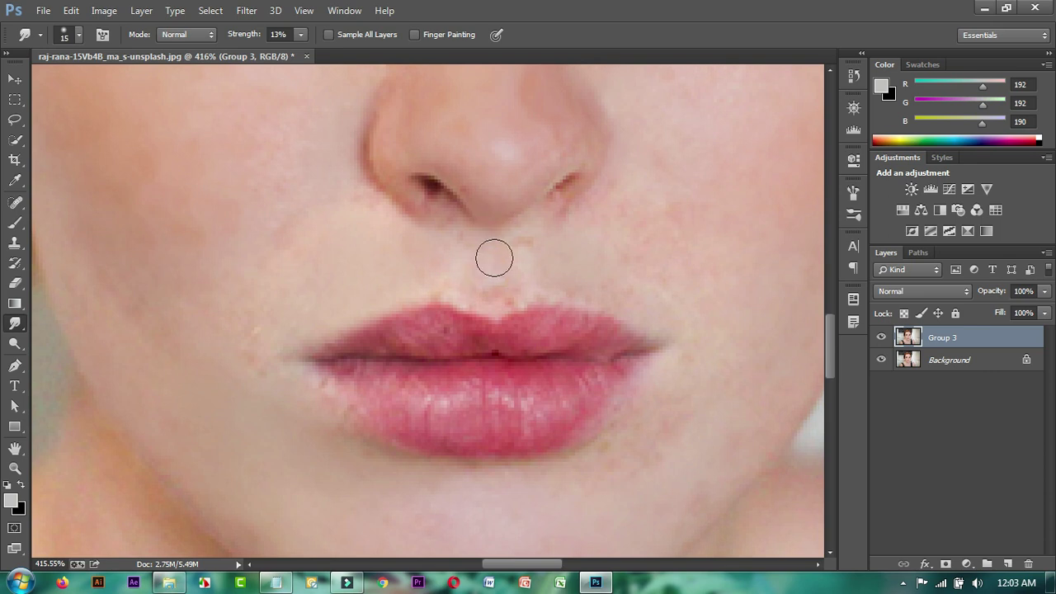
click(258, 311)
drag(527, 422, 467, 240)
click(588, 265)
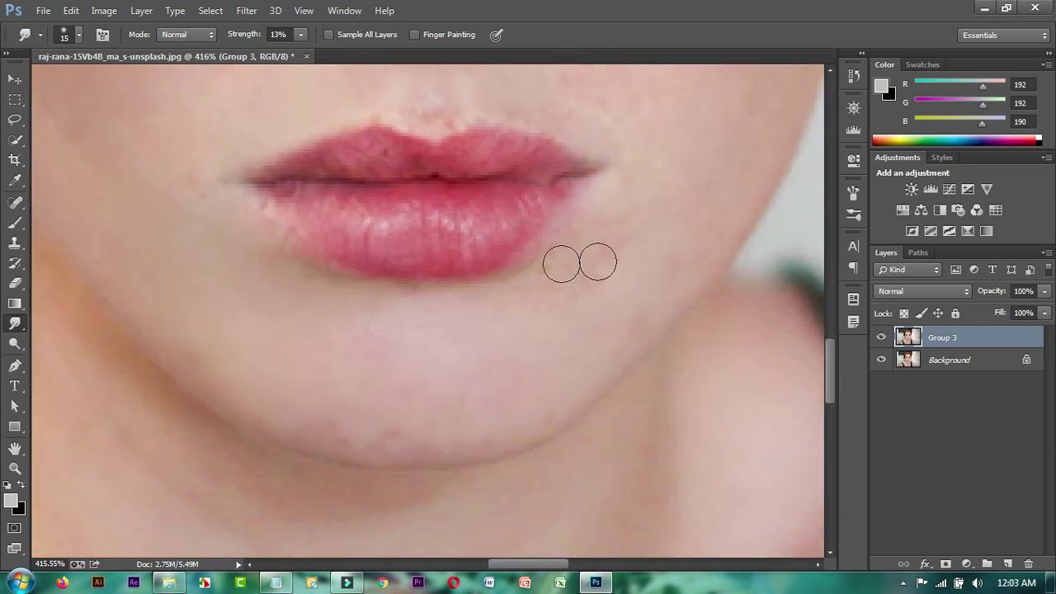
click(177, 179)
drag(382, 316, 505, 382)
click(572, 183)
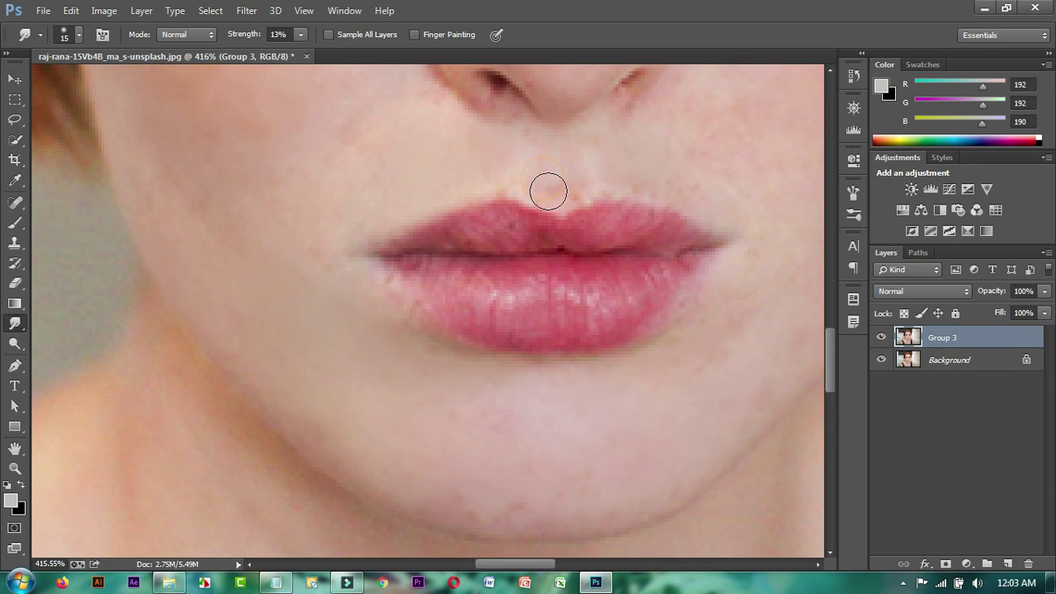
scroll(548, 231, down, 3)
scroll(545, 259, down, 2)
Step: Smudge the skin along the brows' upper edge
scroll(544, 276, down, 1)
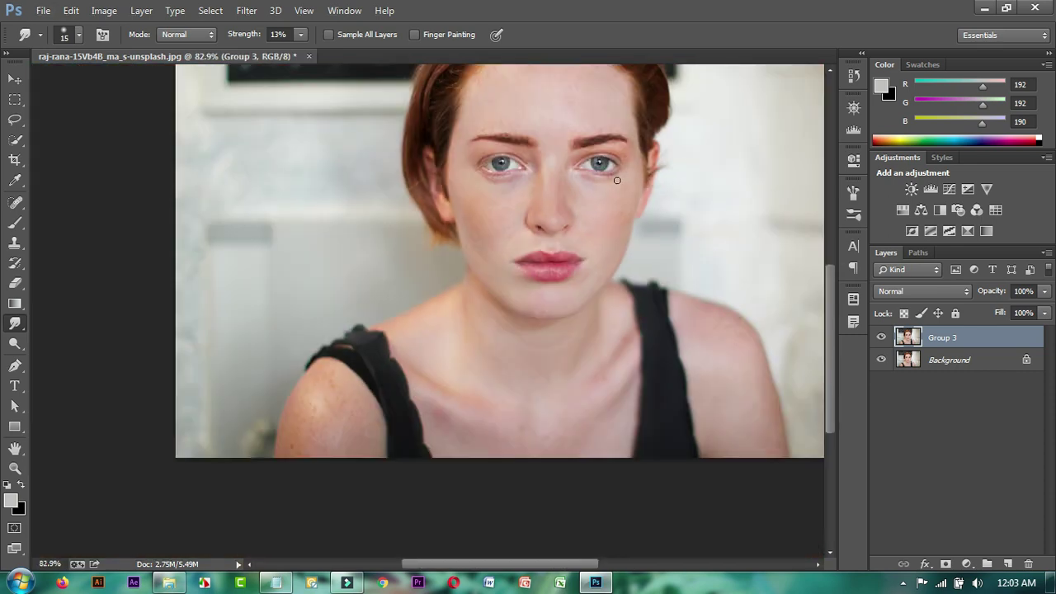
scroll(610, 154, up, 2)
scroll(545, 151, up, 1)
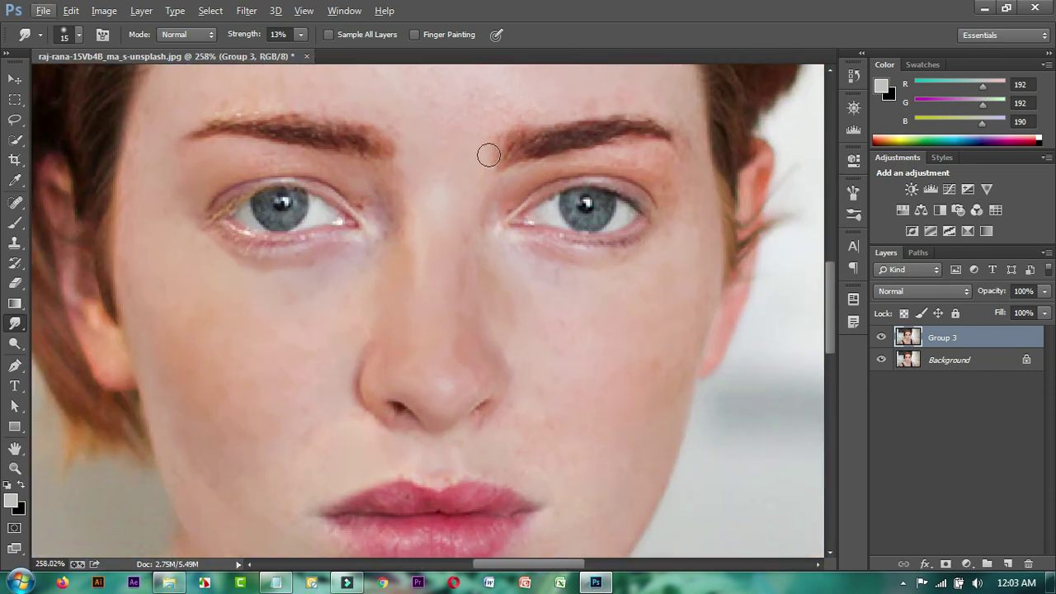
scroll(489, 155, down, 1)
scroll(483, 177, up, 2)
drag(523, 144, 519, 170)
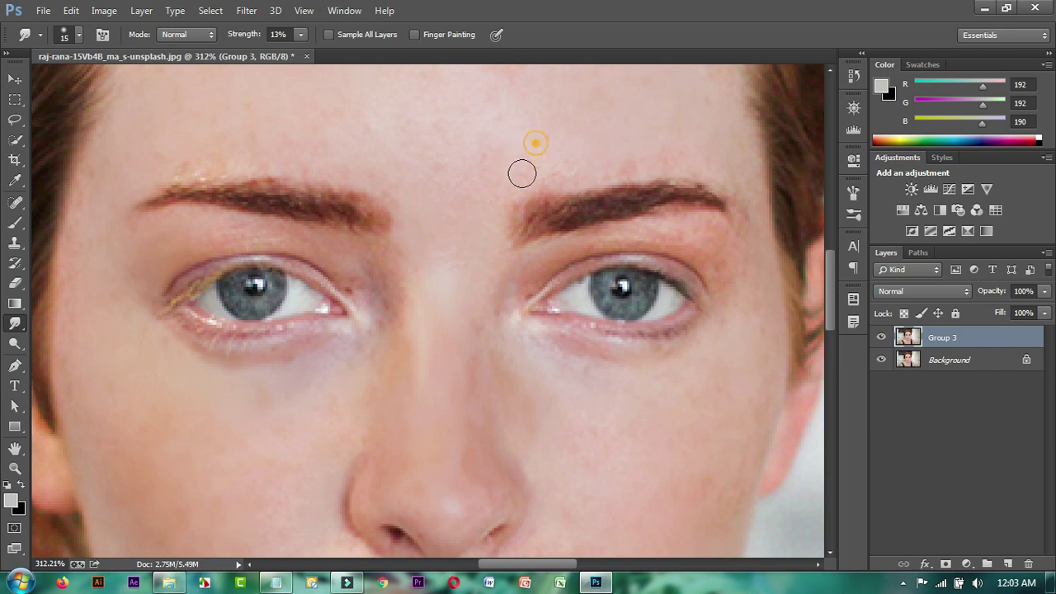
mouse_move(280, 149)
mouse_down()
mouse_move(195, 153)
mouse_move(207, 153)
mouse_up()
Step: Smudge the left eye's inner corner, the top of the nose and between the eyes
scroll(379, 226, down, 2)
scroll(384, 235, down, 1)
scroll(343, 260, up, 2)
scroll(343, 261, up, 2)
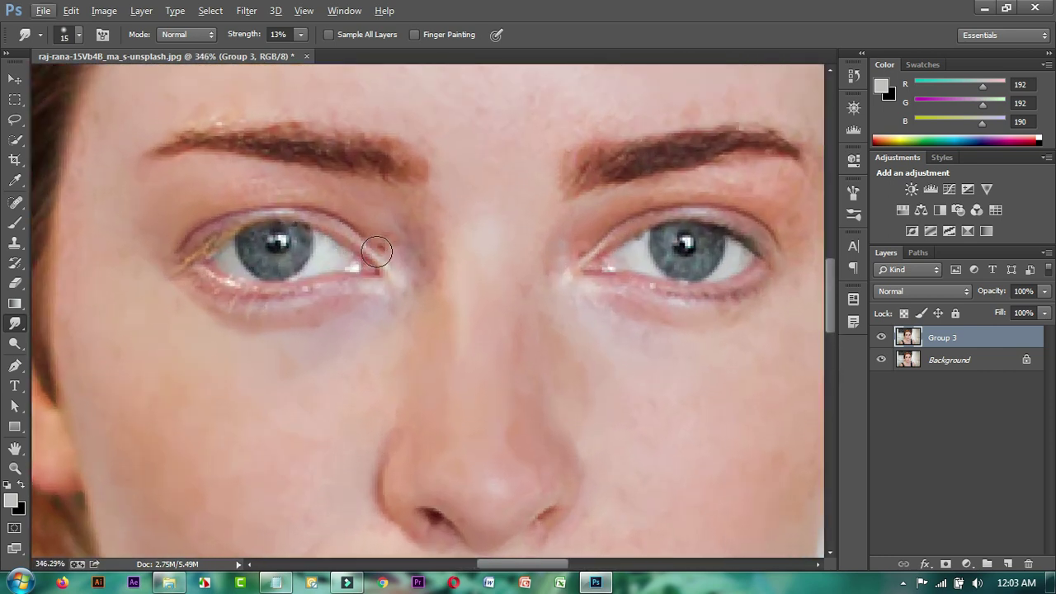
drag(377, 232, 413, 245)
click(415, 231)
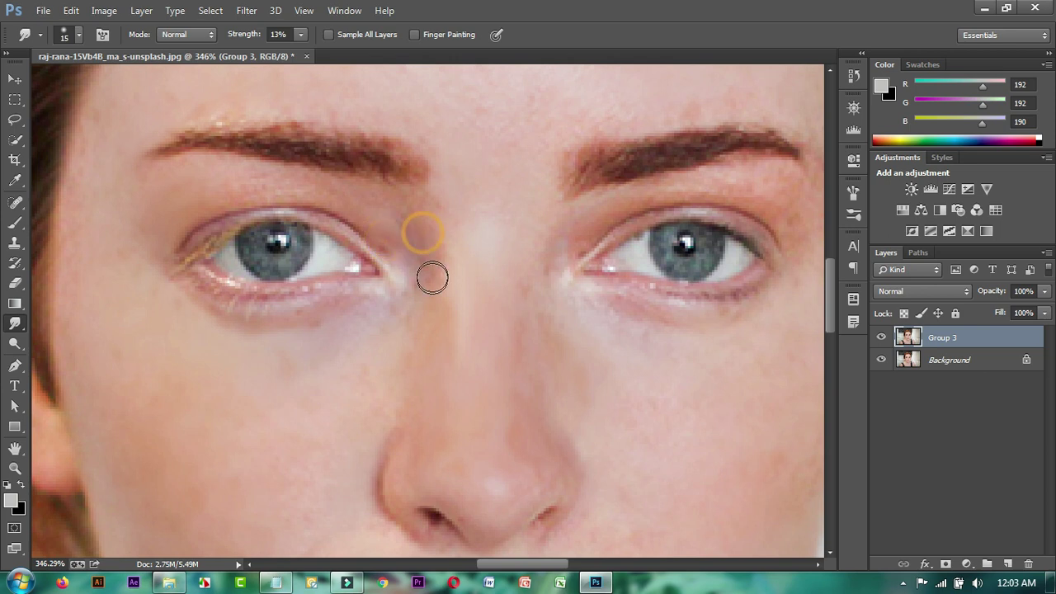
drag(568, 277, 636, 325)
scroll(644, 335, down, 2)
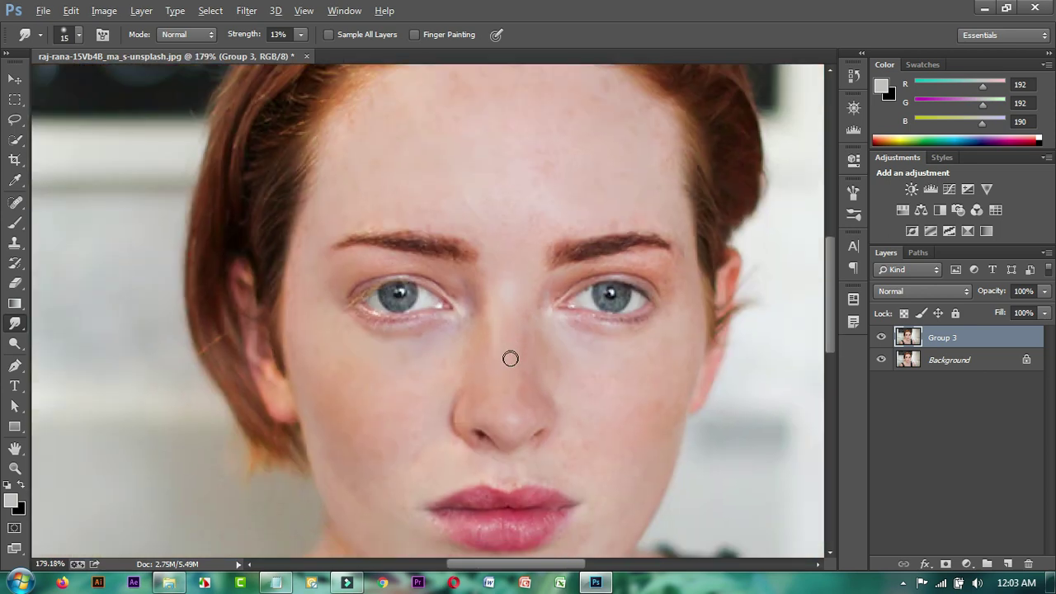
scroll(509, 349, down, 2)
scroll(509, 349, up, 2)
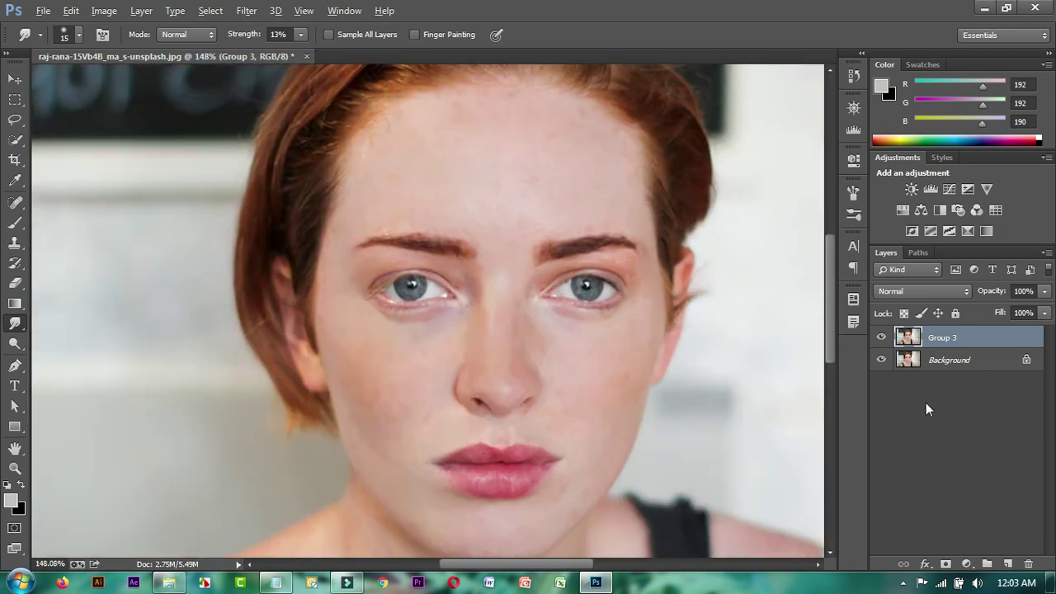
click(882, 337)
click(881, 338)
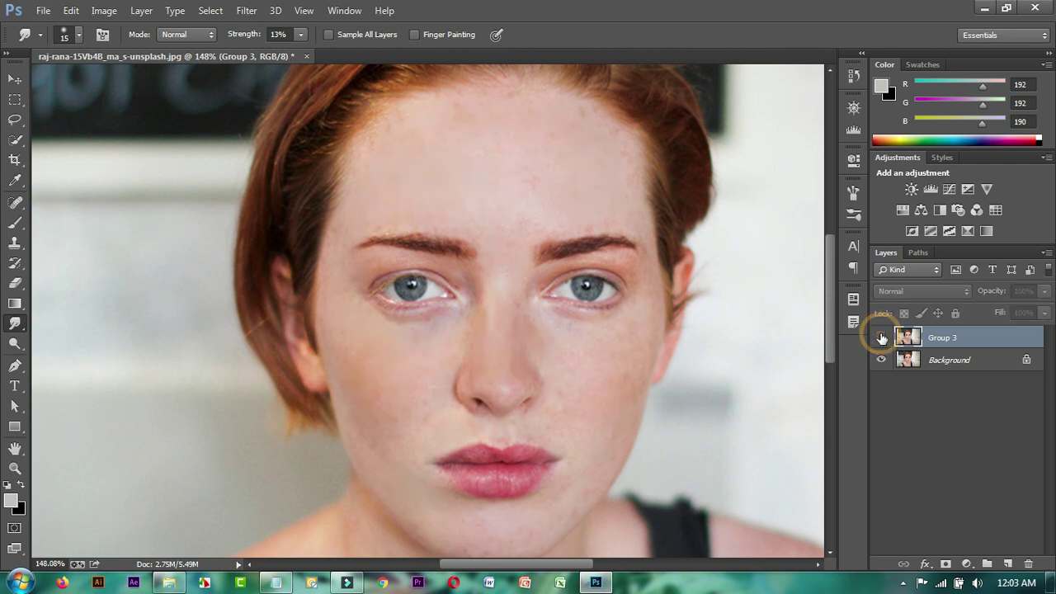
click(881, 337)
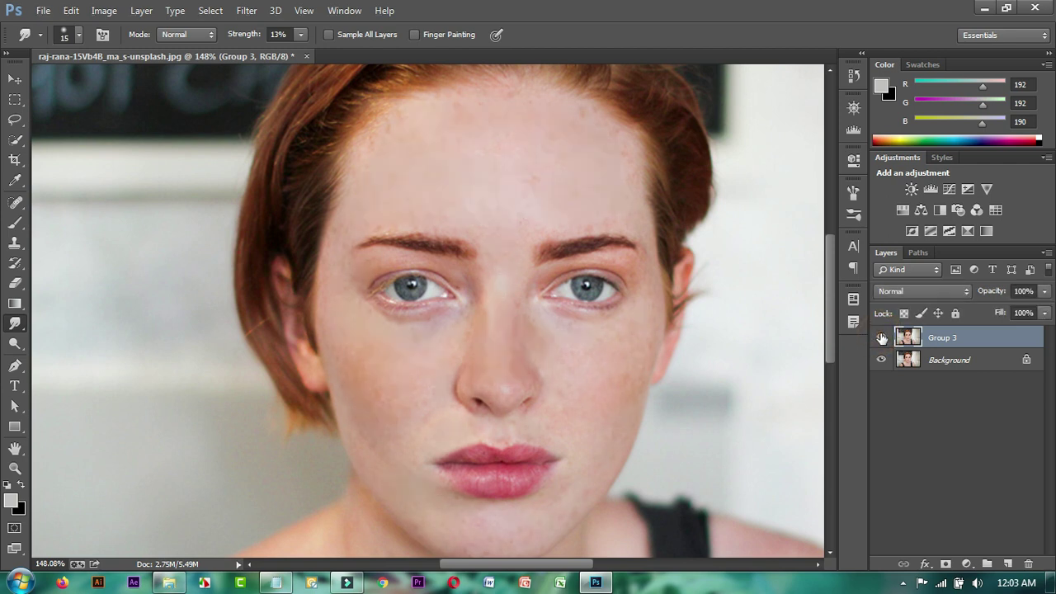
scroll(689, 285, up, 1)
scroll(575, 348, down, 1)
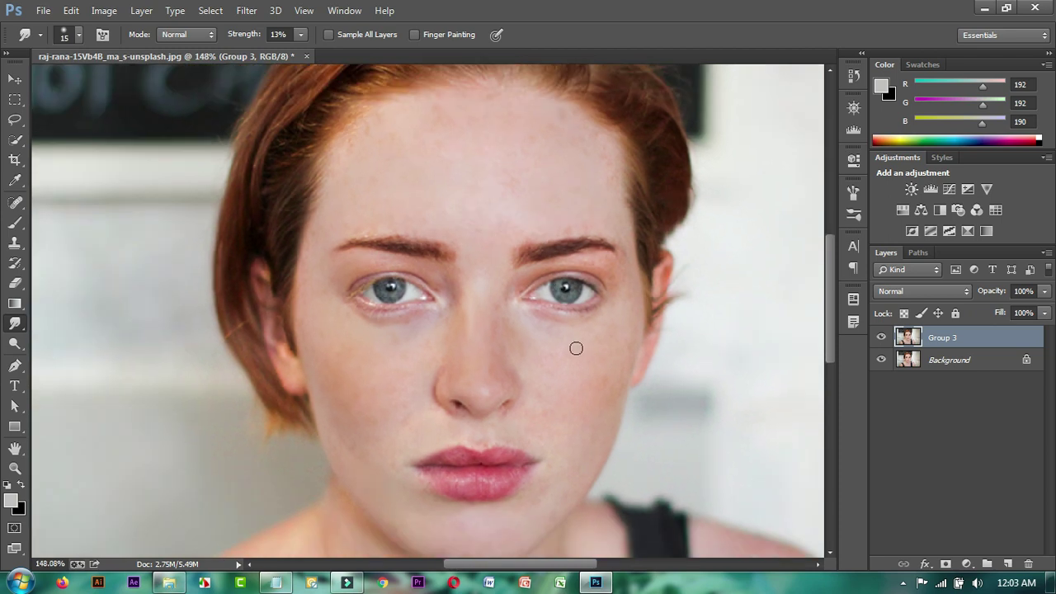
scroll(575, 348, up, 1)
scroll(562, 343, down, 2)
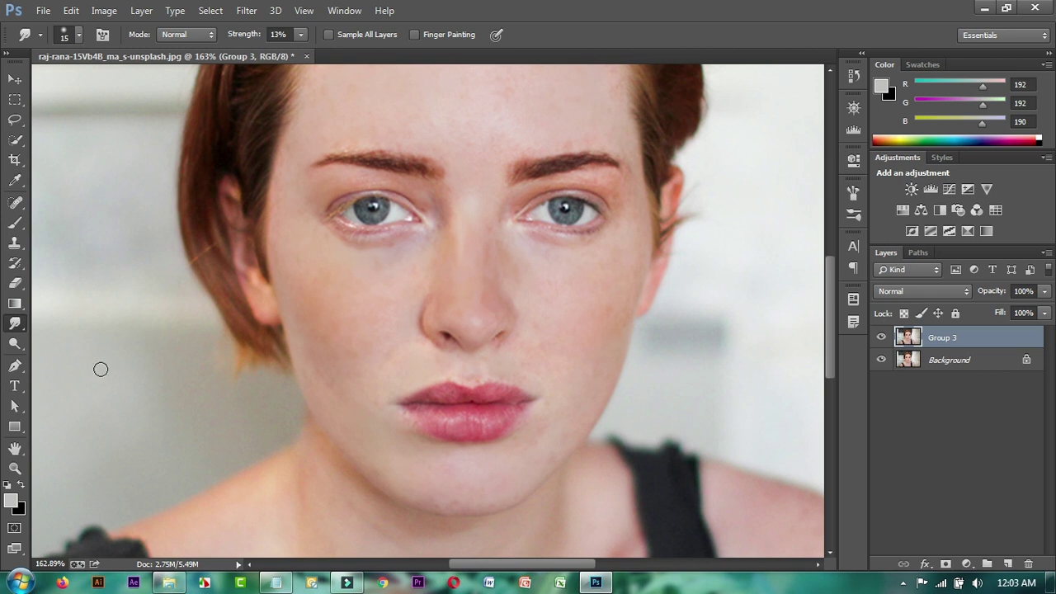
click(14, 343)
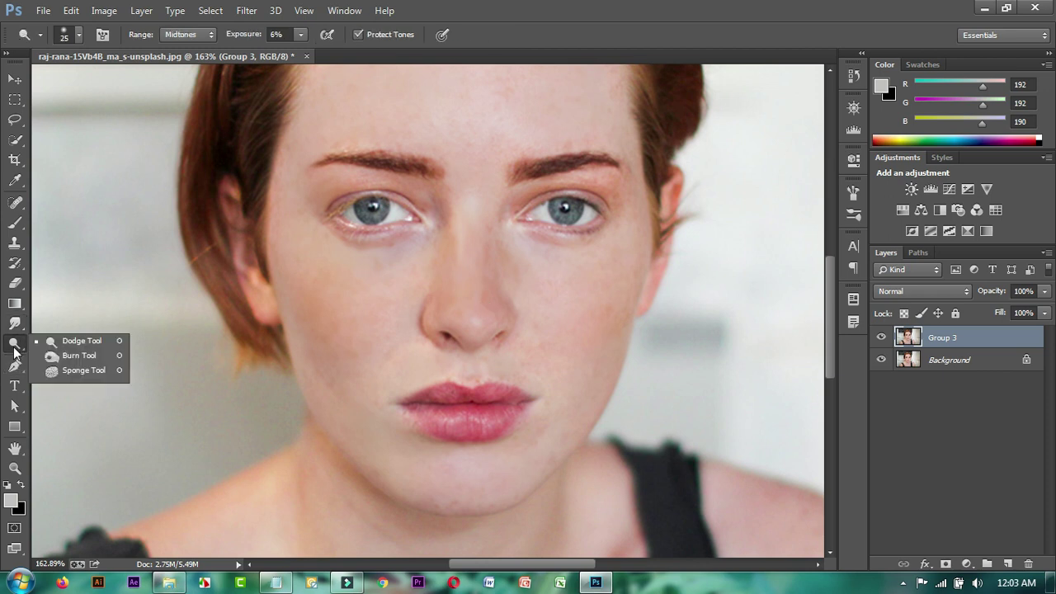
Step: With the Dodge Tool, brighten the bridge and length of the nose
click(98, 343)
scroll(487, 265, up, 1)
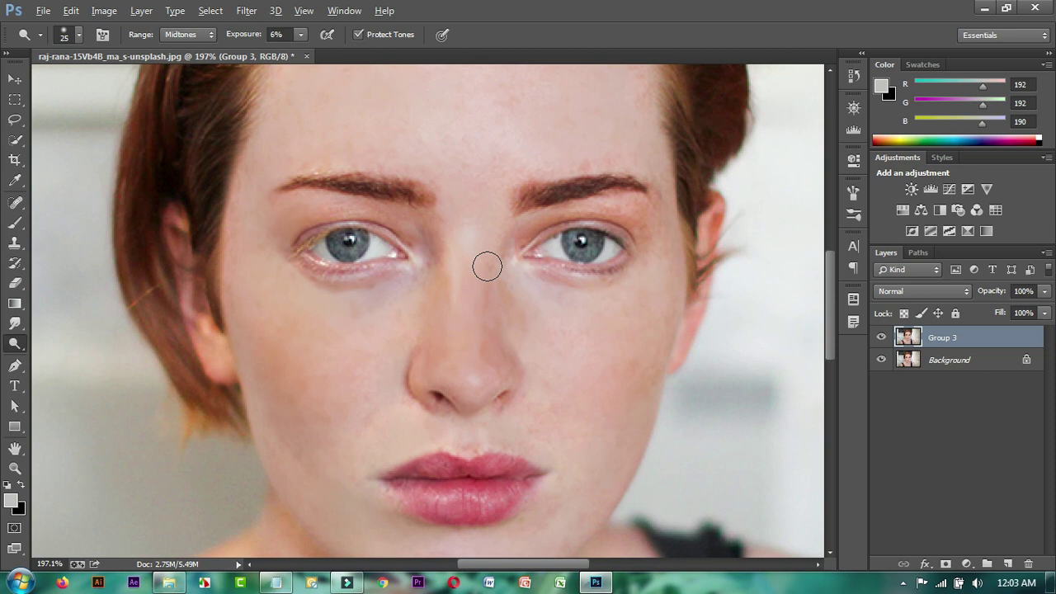
scroll(483, 283, up, 2)
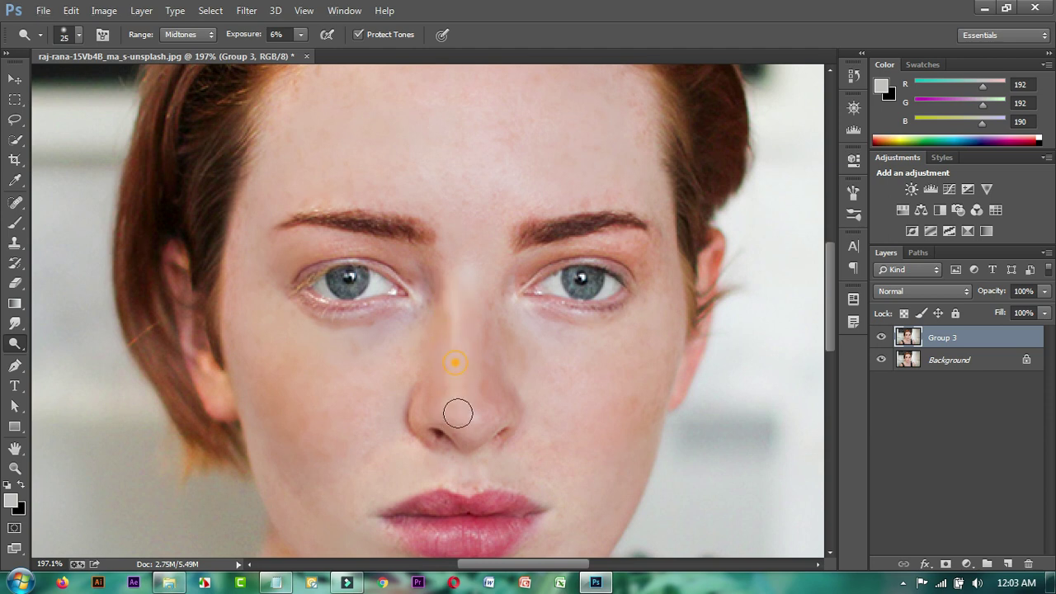
drag(471, 207, 514, 231)
mouse_move(485, 360)
mouse_down()
mouse_move(484, 401)
mouse_move(483, 360)
mouse_move(464, 417)
mouse_move(477, 410)
mouse_up()
Step: Dodge the skin under the right eye and the right cheek highlight
drag(533, 362, 623, 334)
drag(377, 384, 349, 434)
scroll(566, 410, down, 3)
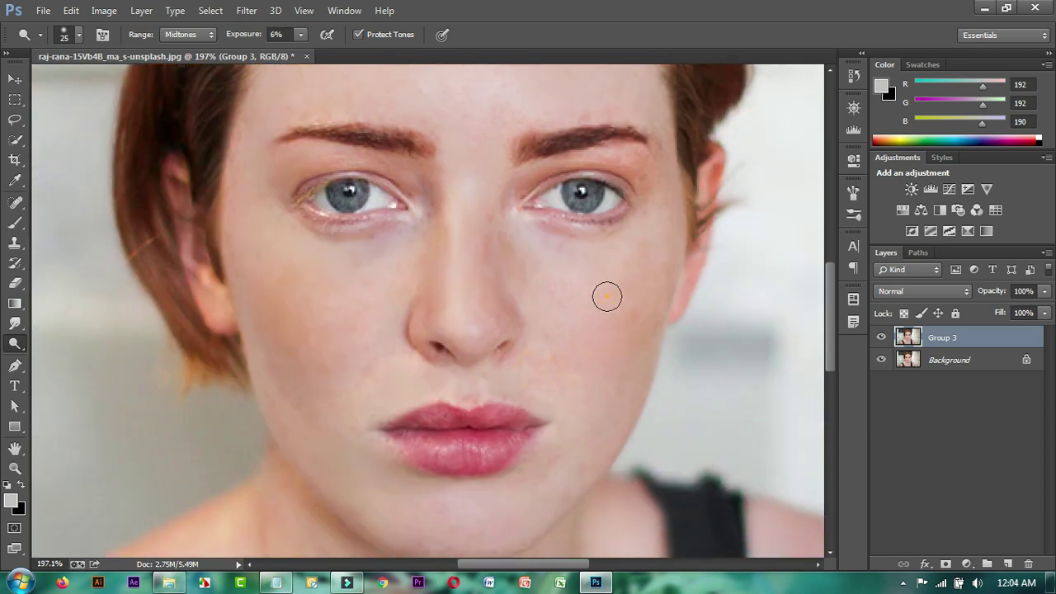
mouse_move(612, 371)
mouse_down()
mouse_move(653, 242)
mouse_move(646, 350)
mouse_up()
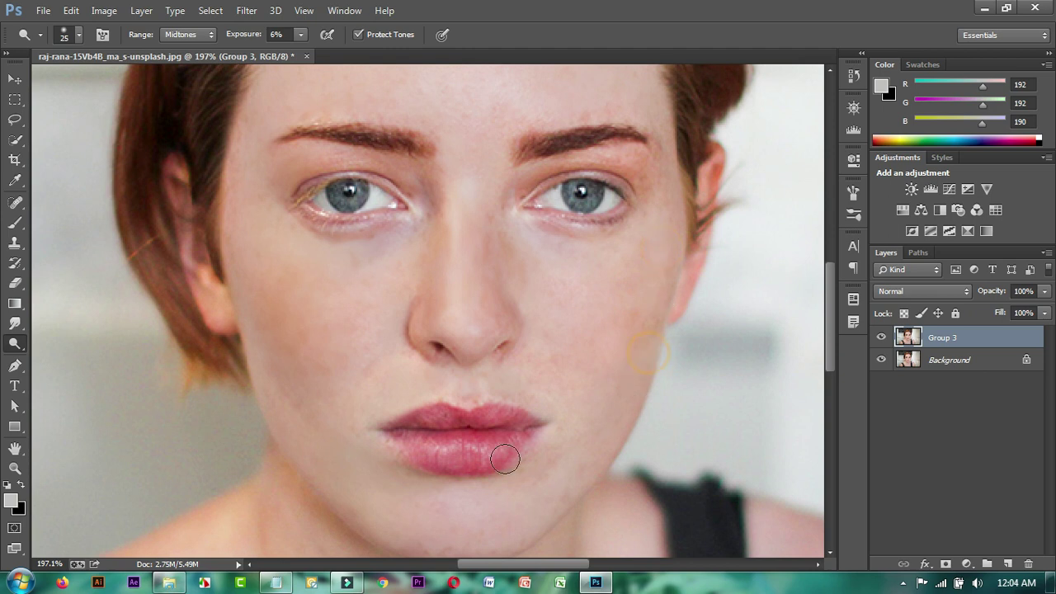
Step: Lighten the left cheek and the skin under the left eye
drag(277, 363, 328, 412)
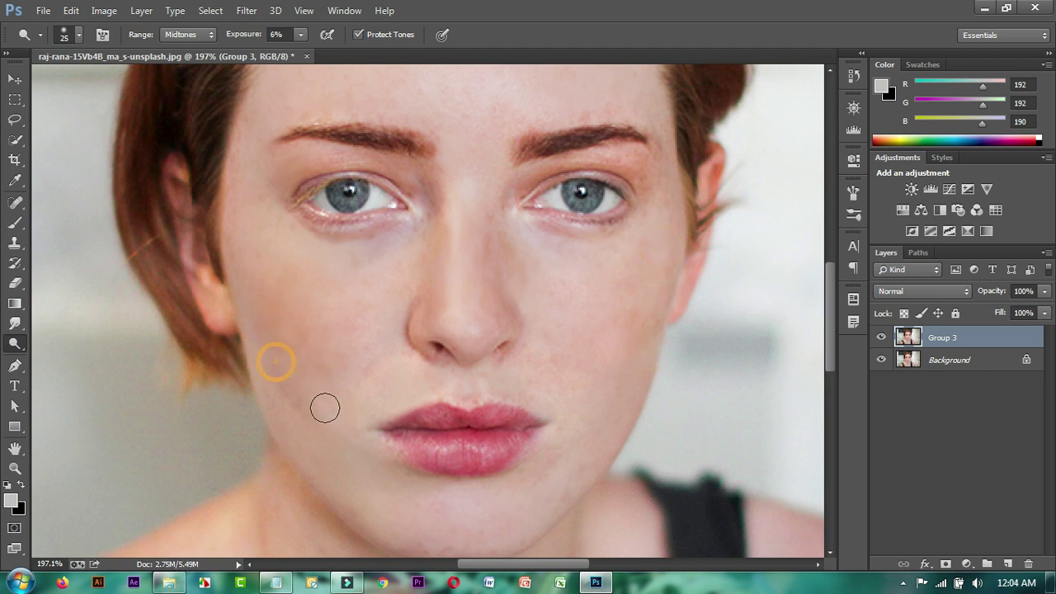
drag(243, 205, 322, 308)
drag(281, 219, 341, 278)
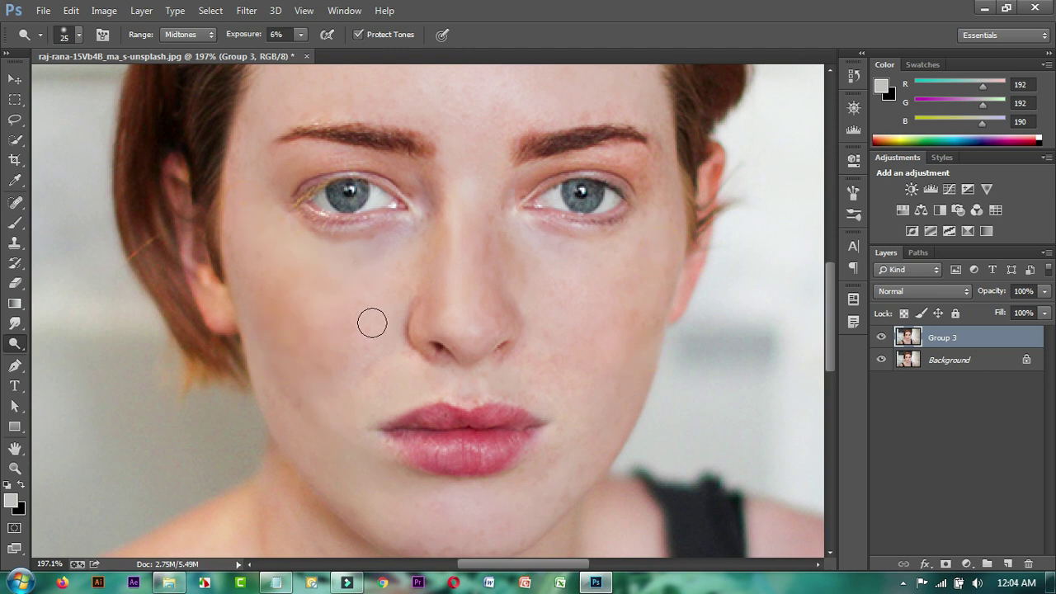
drag(345, 357, 323, 356)
scroll(366, 391, down, 3)
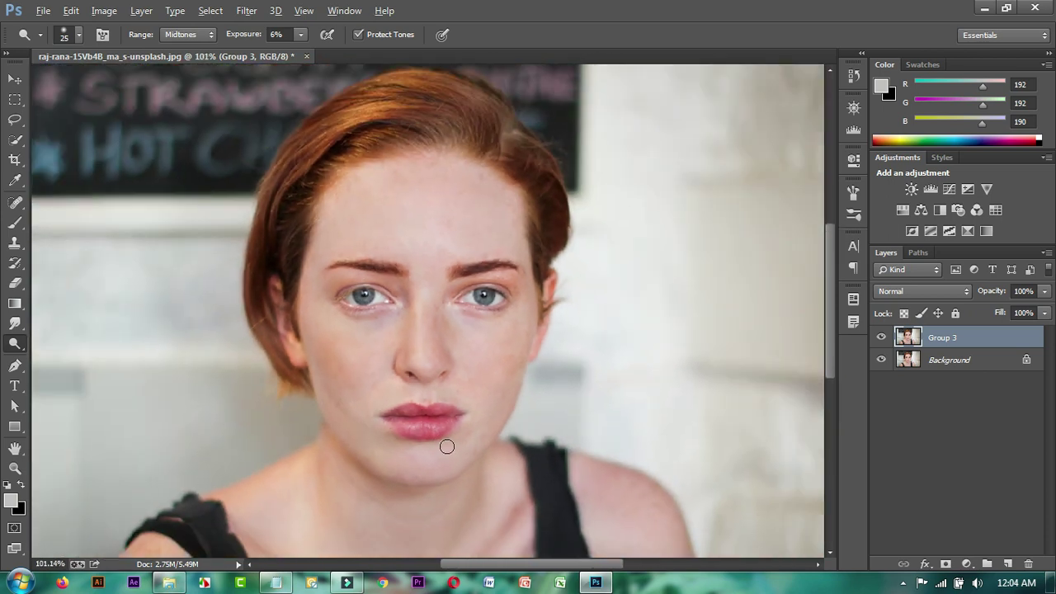
scroll(438, 440, down, 2)
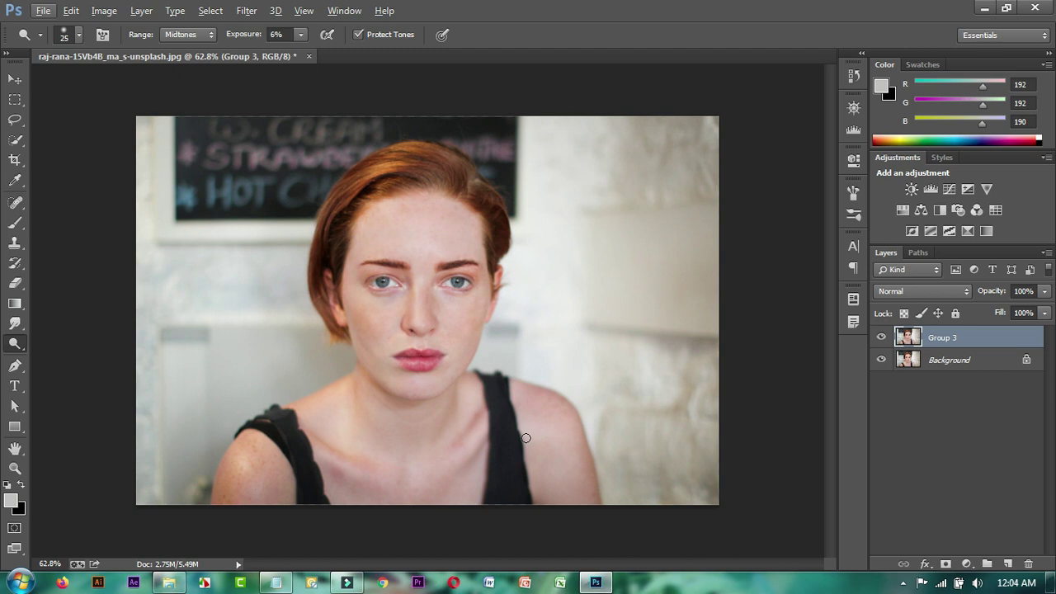
scroll(544, 442, up, 1)
scroll(466, 322, up, 2)
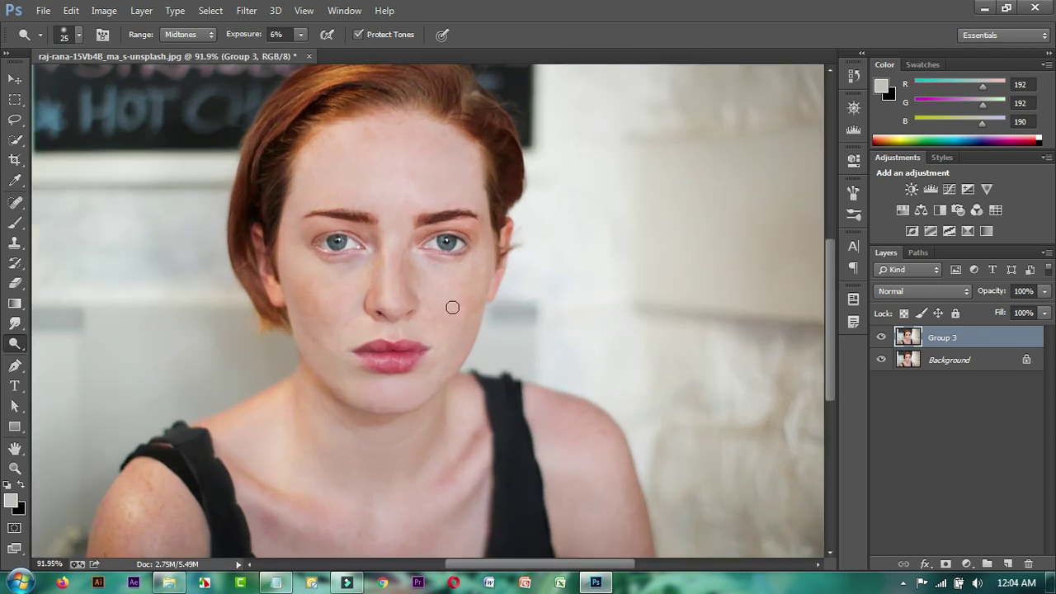
scroll(442, 297, up, 2)
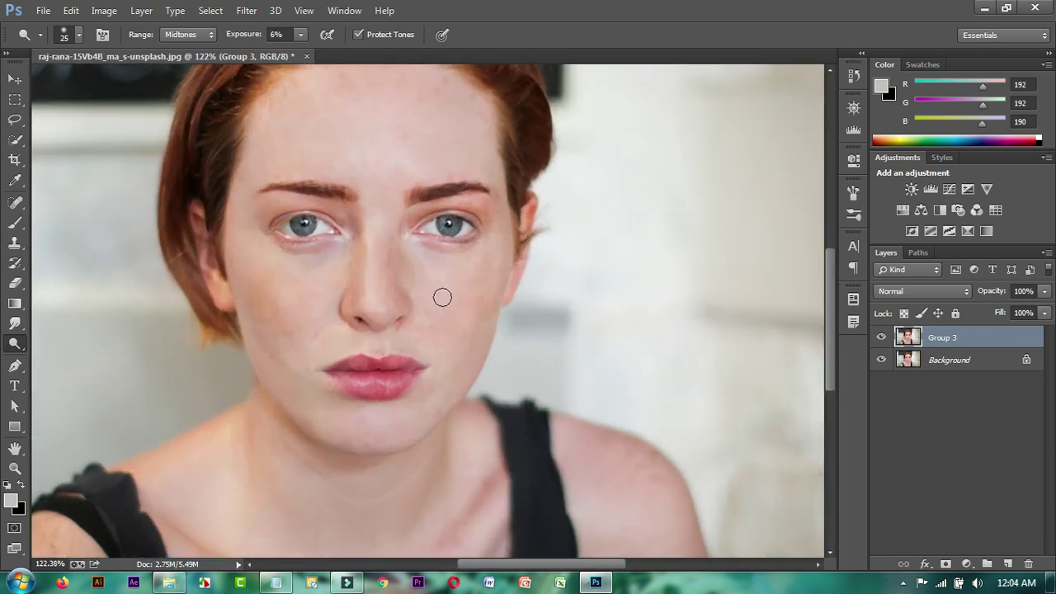